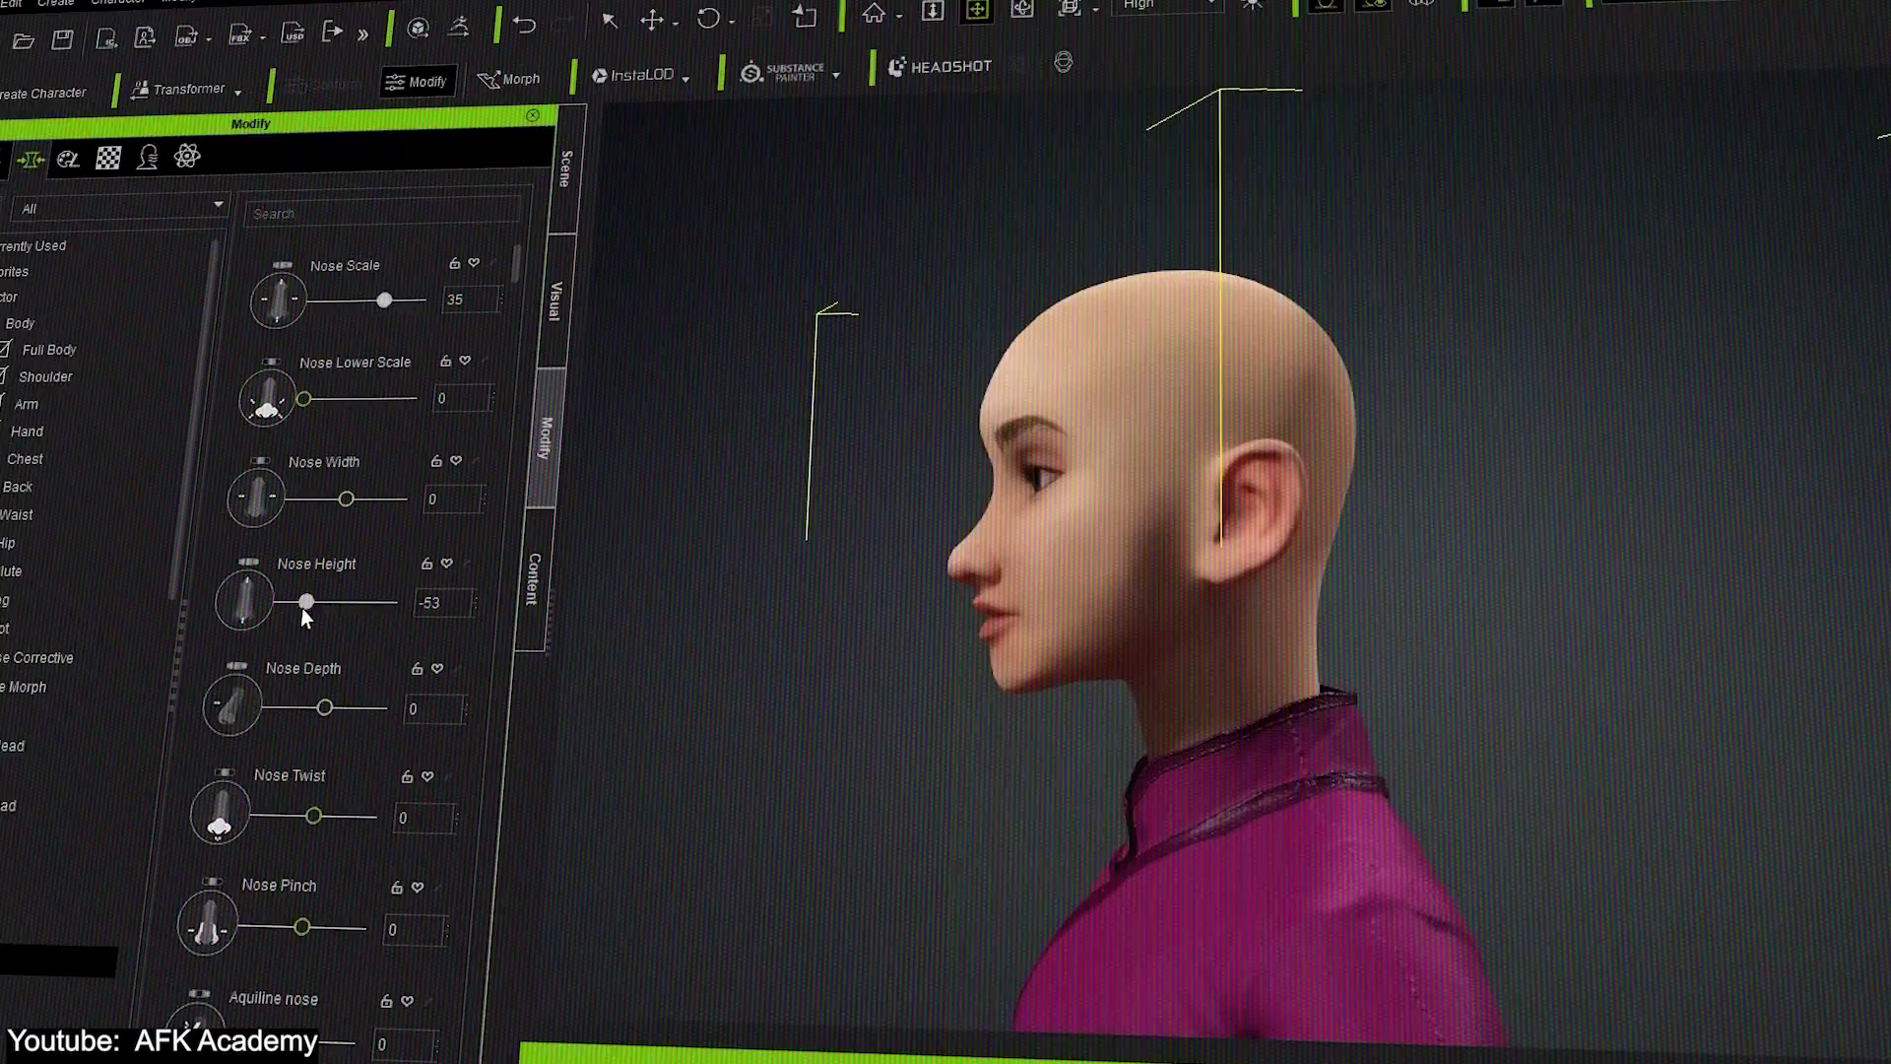
- Adjust the female head's Nose Height morph and the male body's Fitness morph
drag(306, 602, 372, 603)
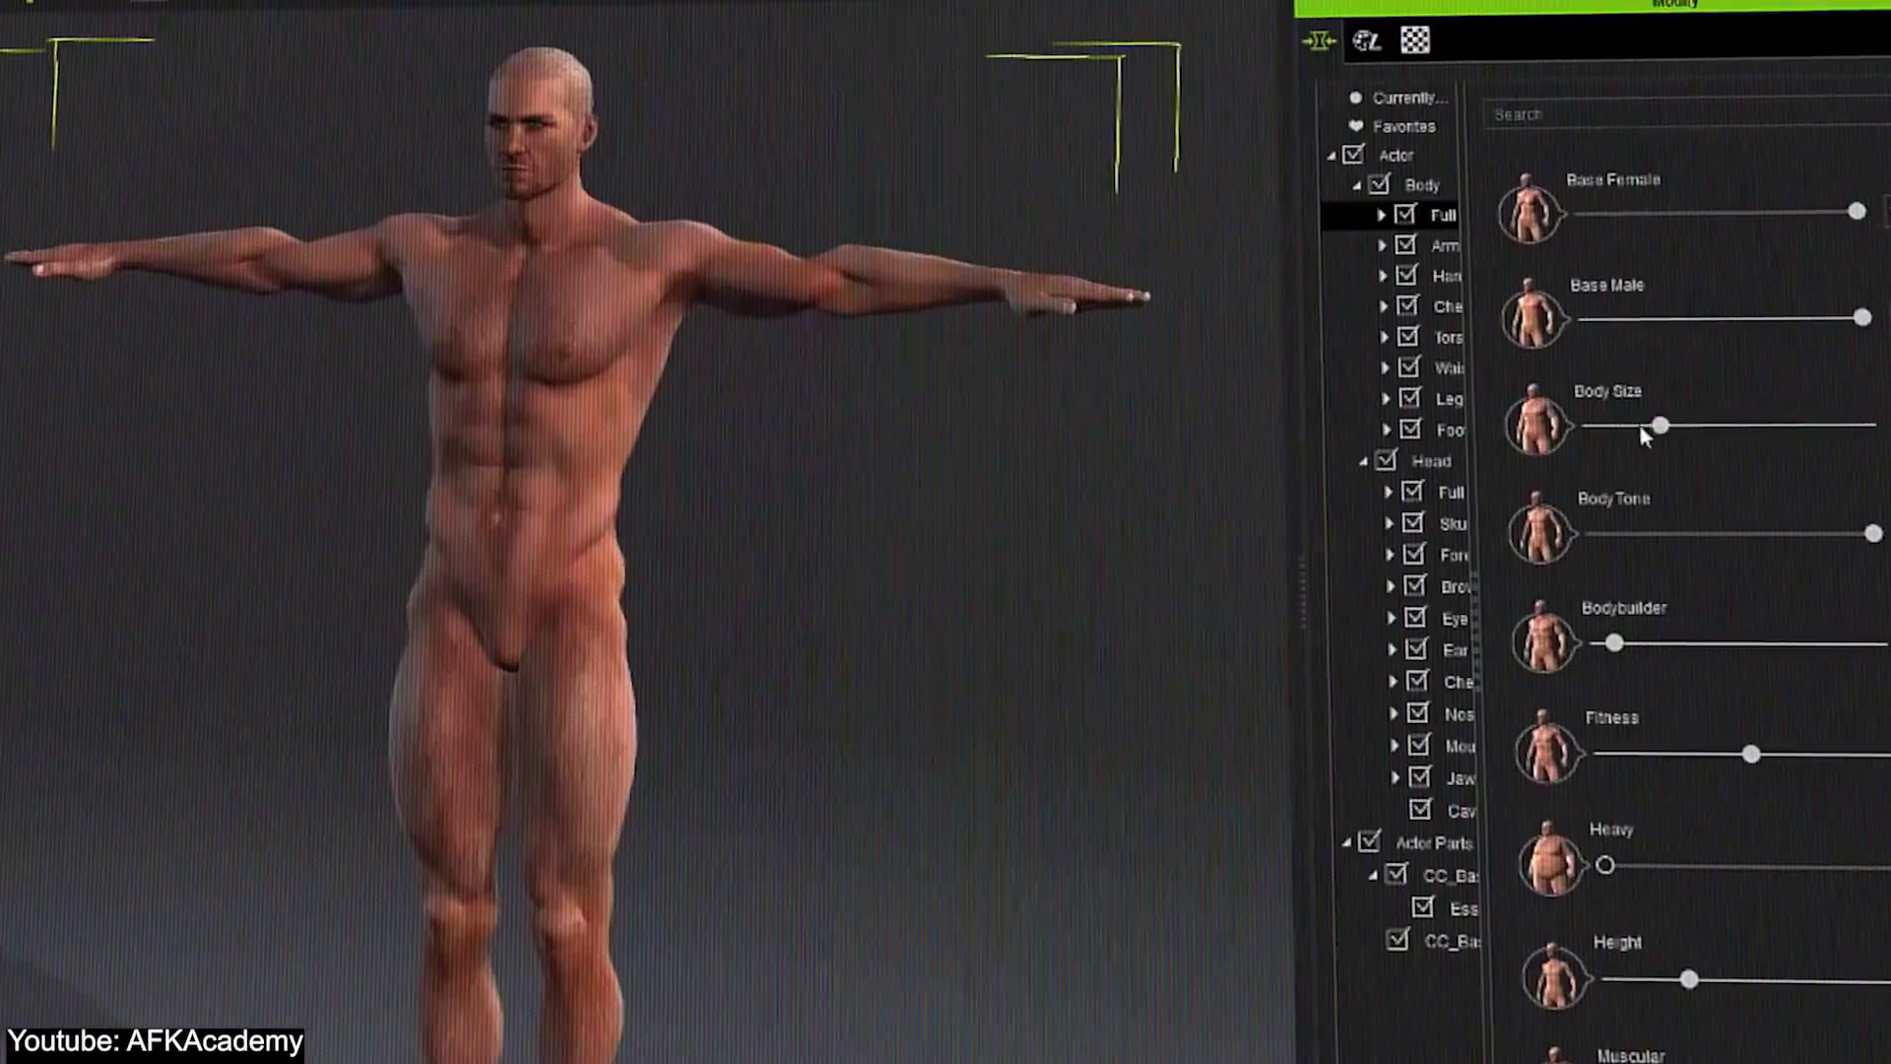
drag(1610, 749, 1780, 760)
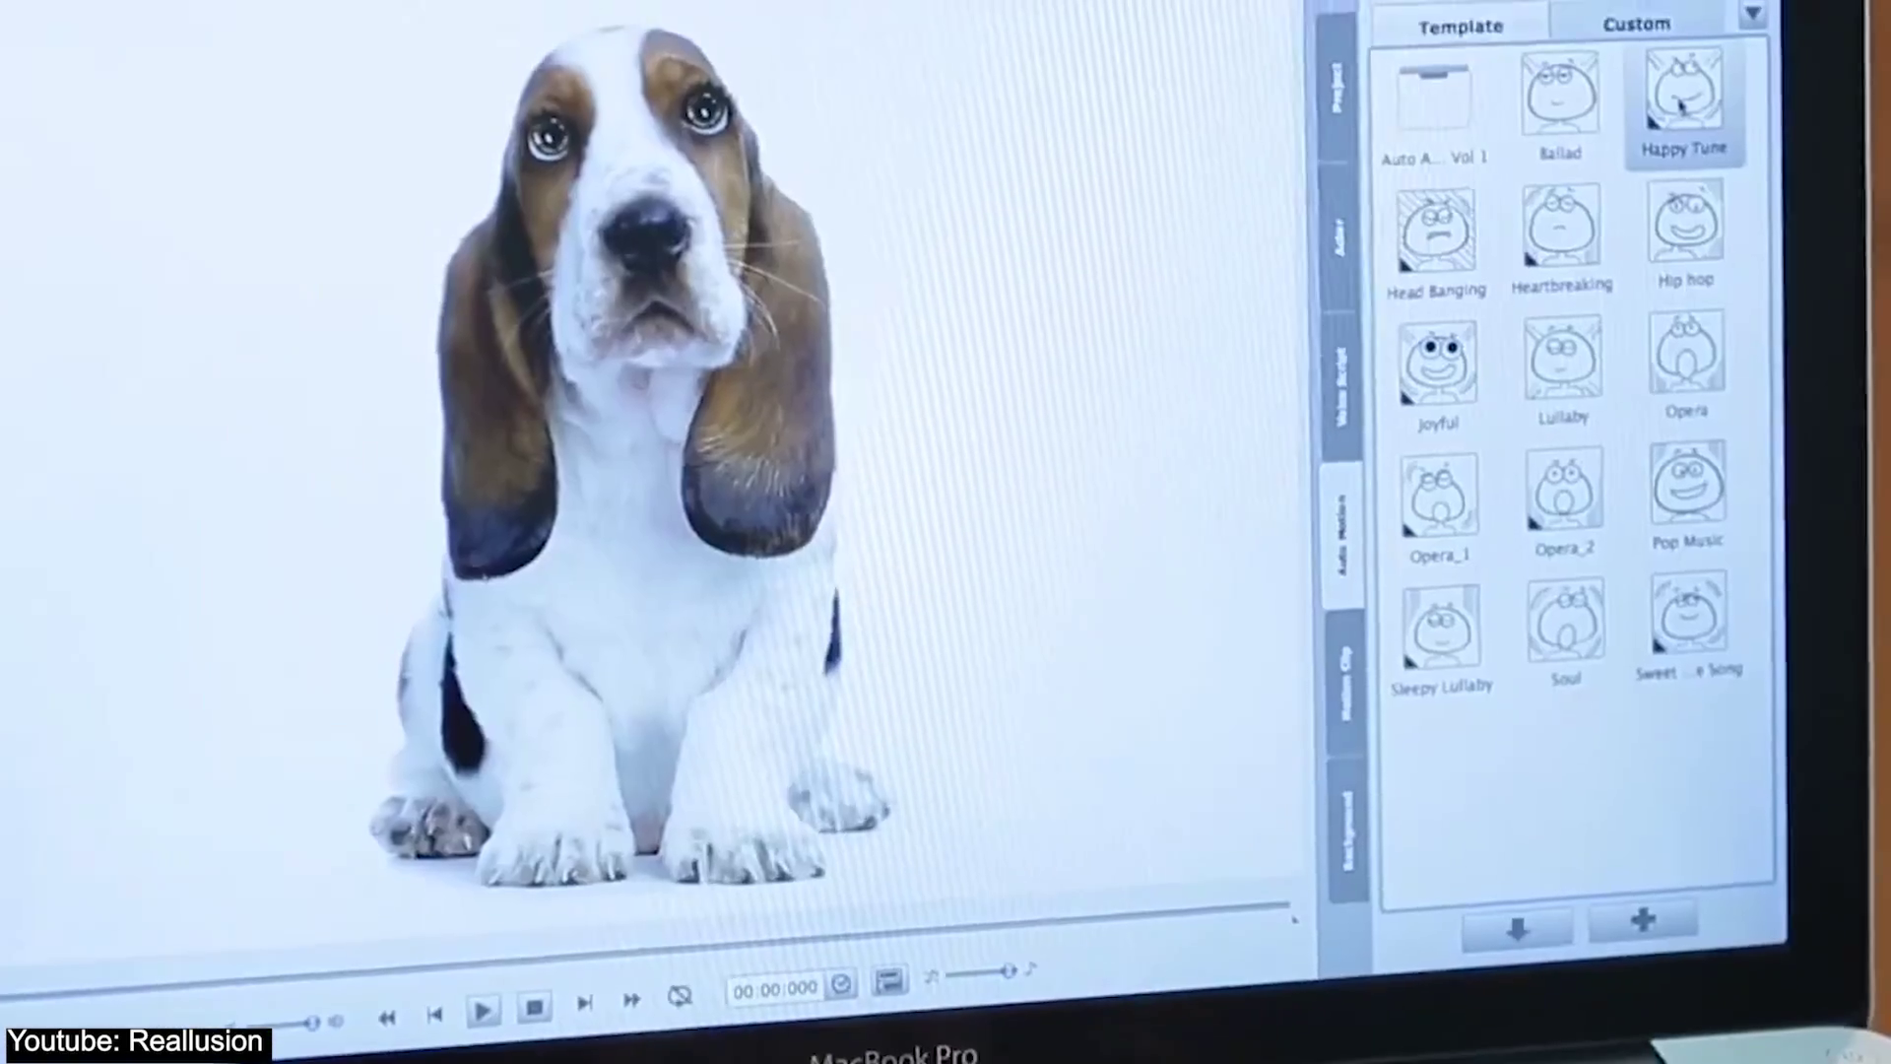
- Apply the Happy Tune auto motion template to the puppy character
drag(1699, 157, 1176, 330)
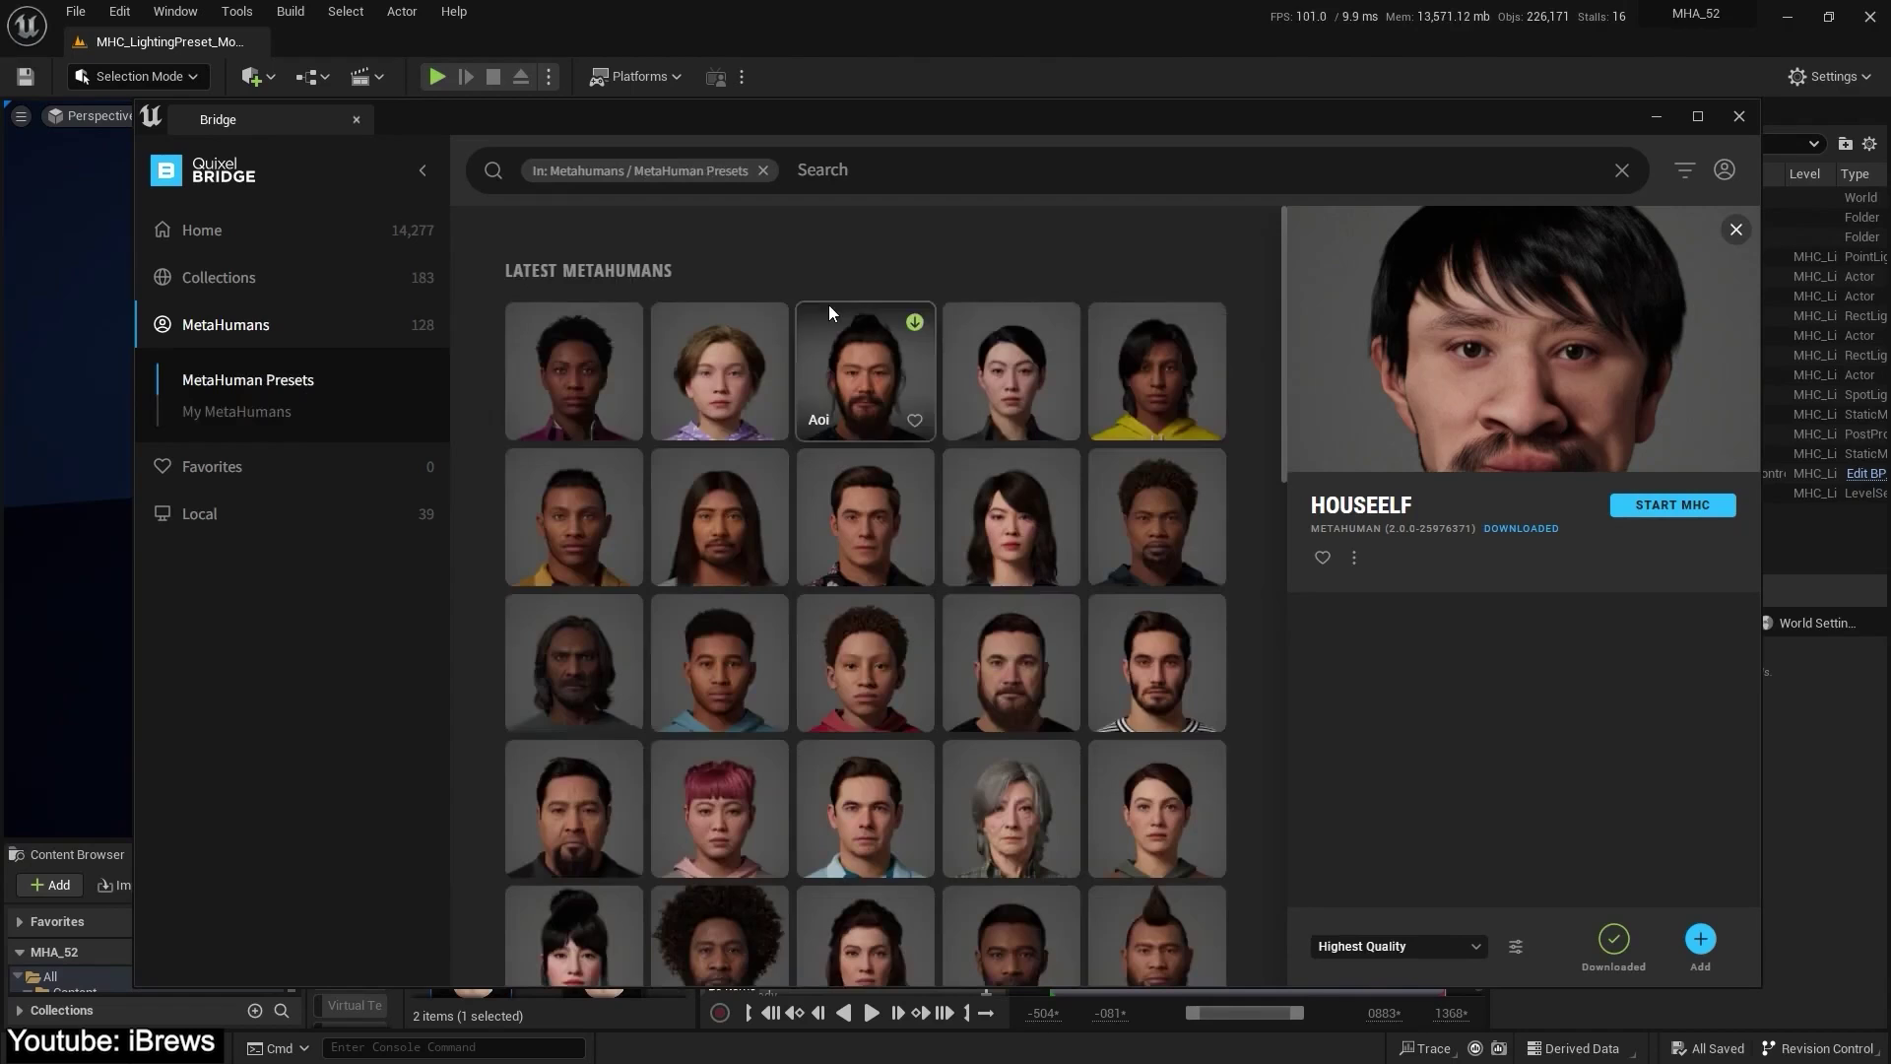
- Browse the MetaHuman presets in Bridge and select the one with the purple mohawk
scroll(984, 647, down, 15)
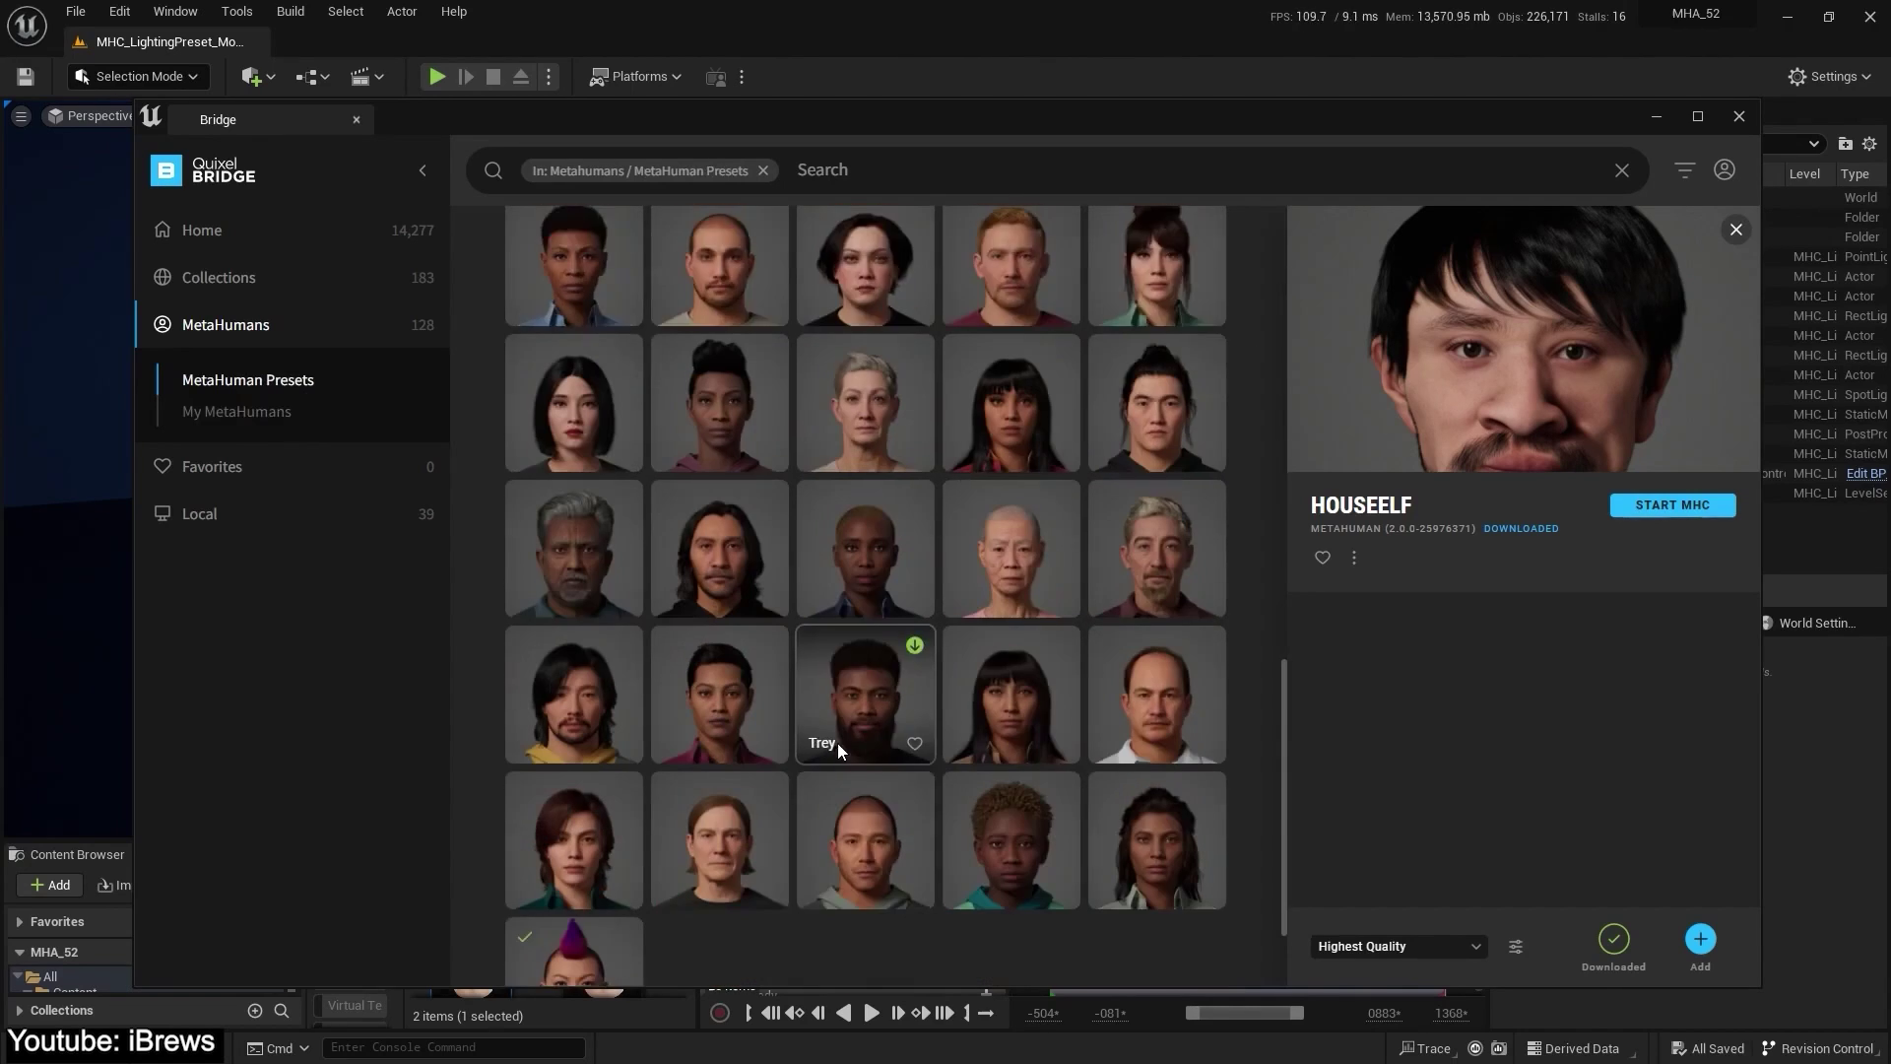
click(573, 847)
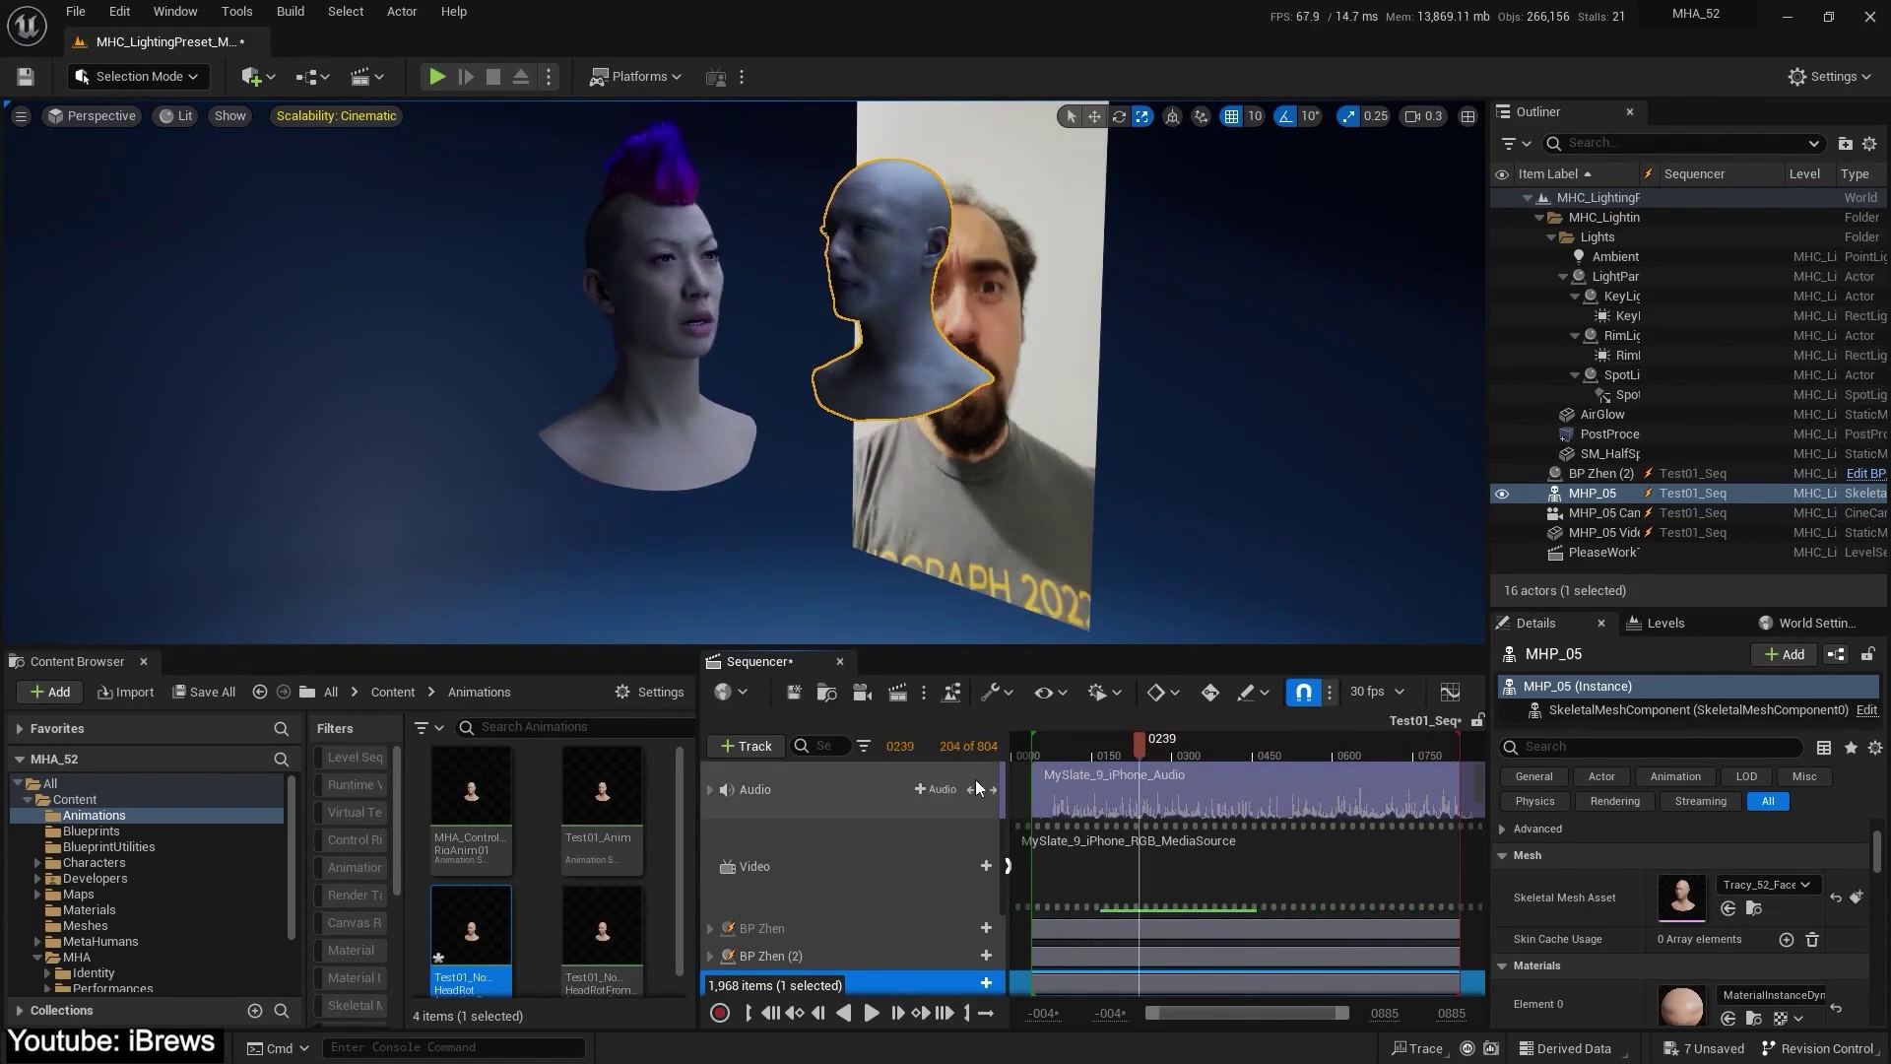
- Scrub the facial animation sequence to frame 290 and inspect the heads beside the reference video
mouse_move(1140, 741)
mouse_down()
mouse_move(1066, 739)
mouse_move(1149, 747)
mouse_move(1213, 717)
mouse_move(1166, 738)
mouse_up()
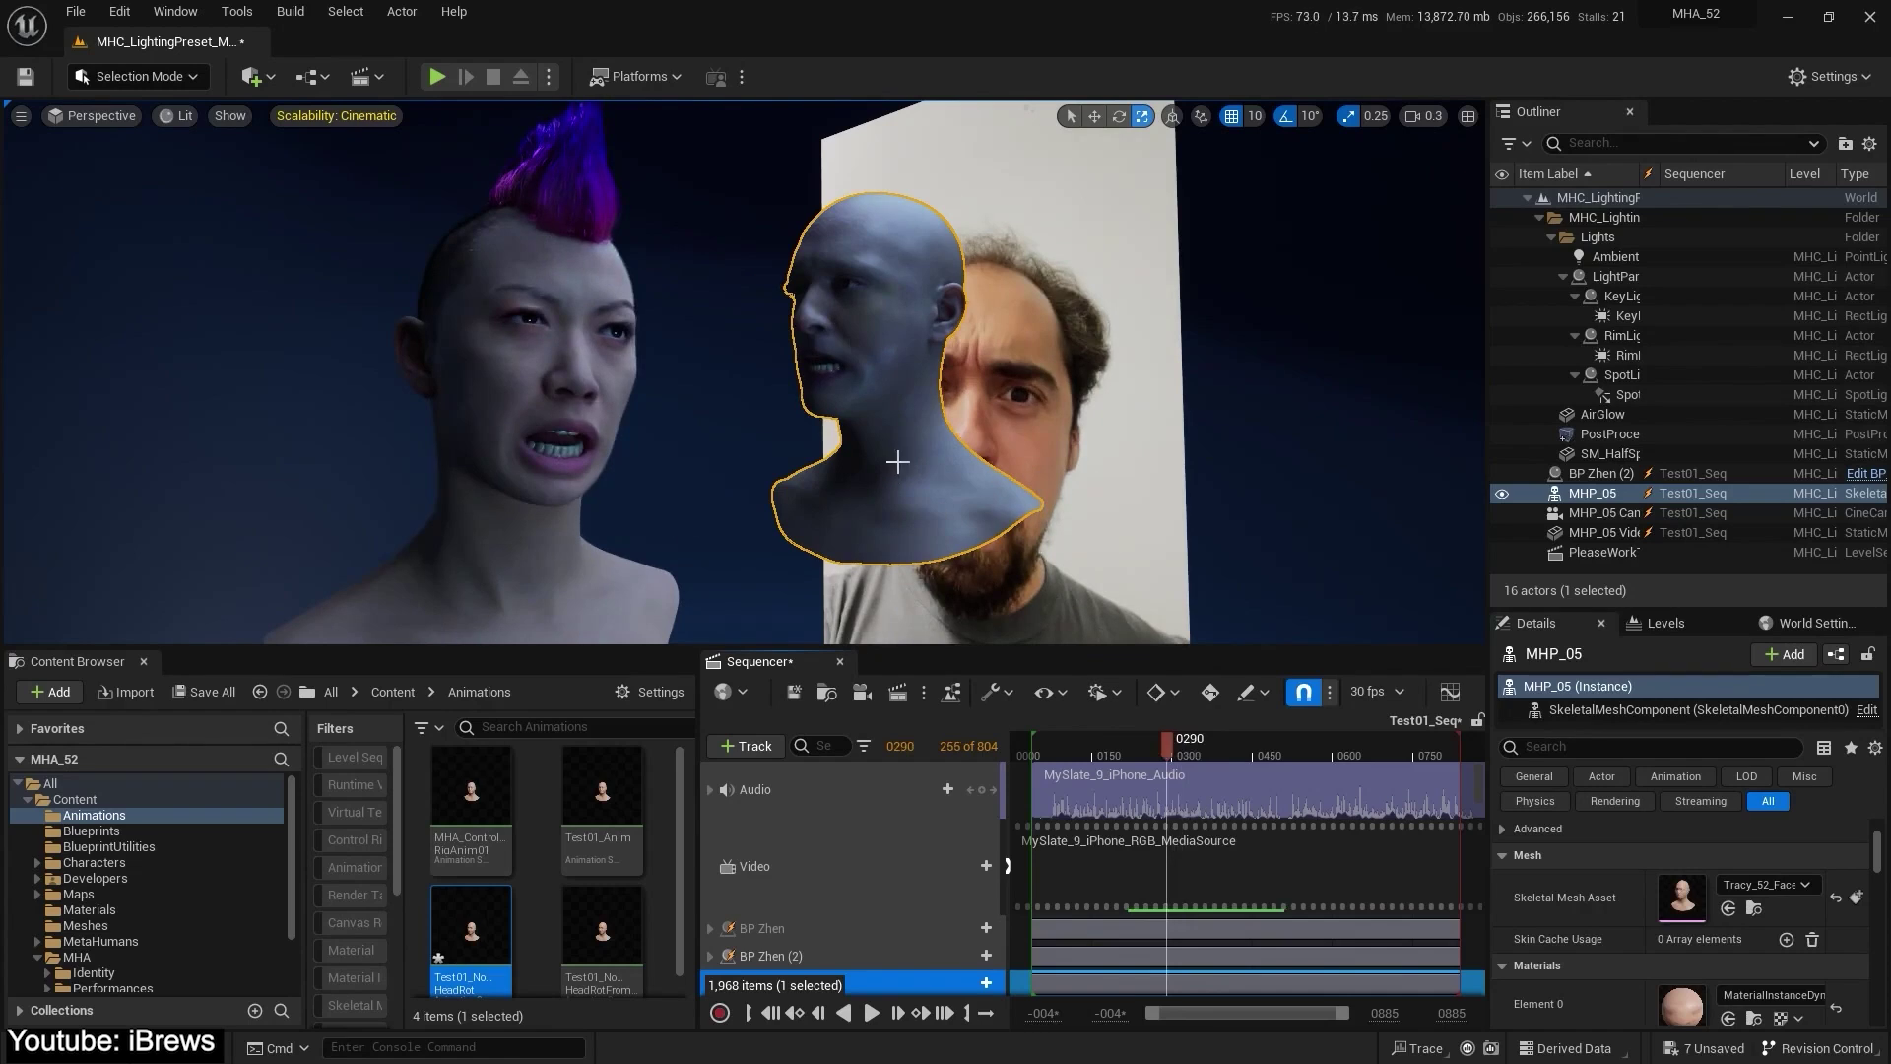
scroll(1080, 562, down, 5)
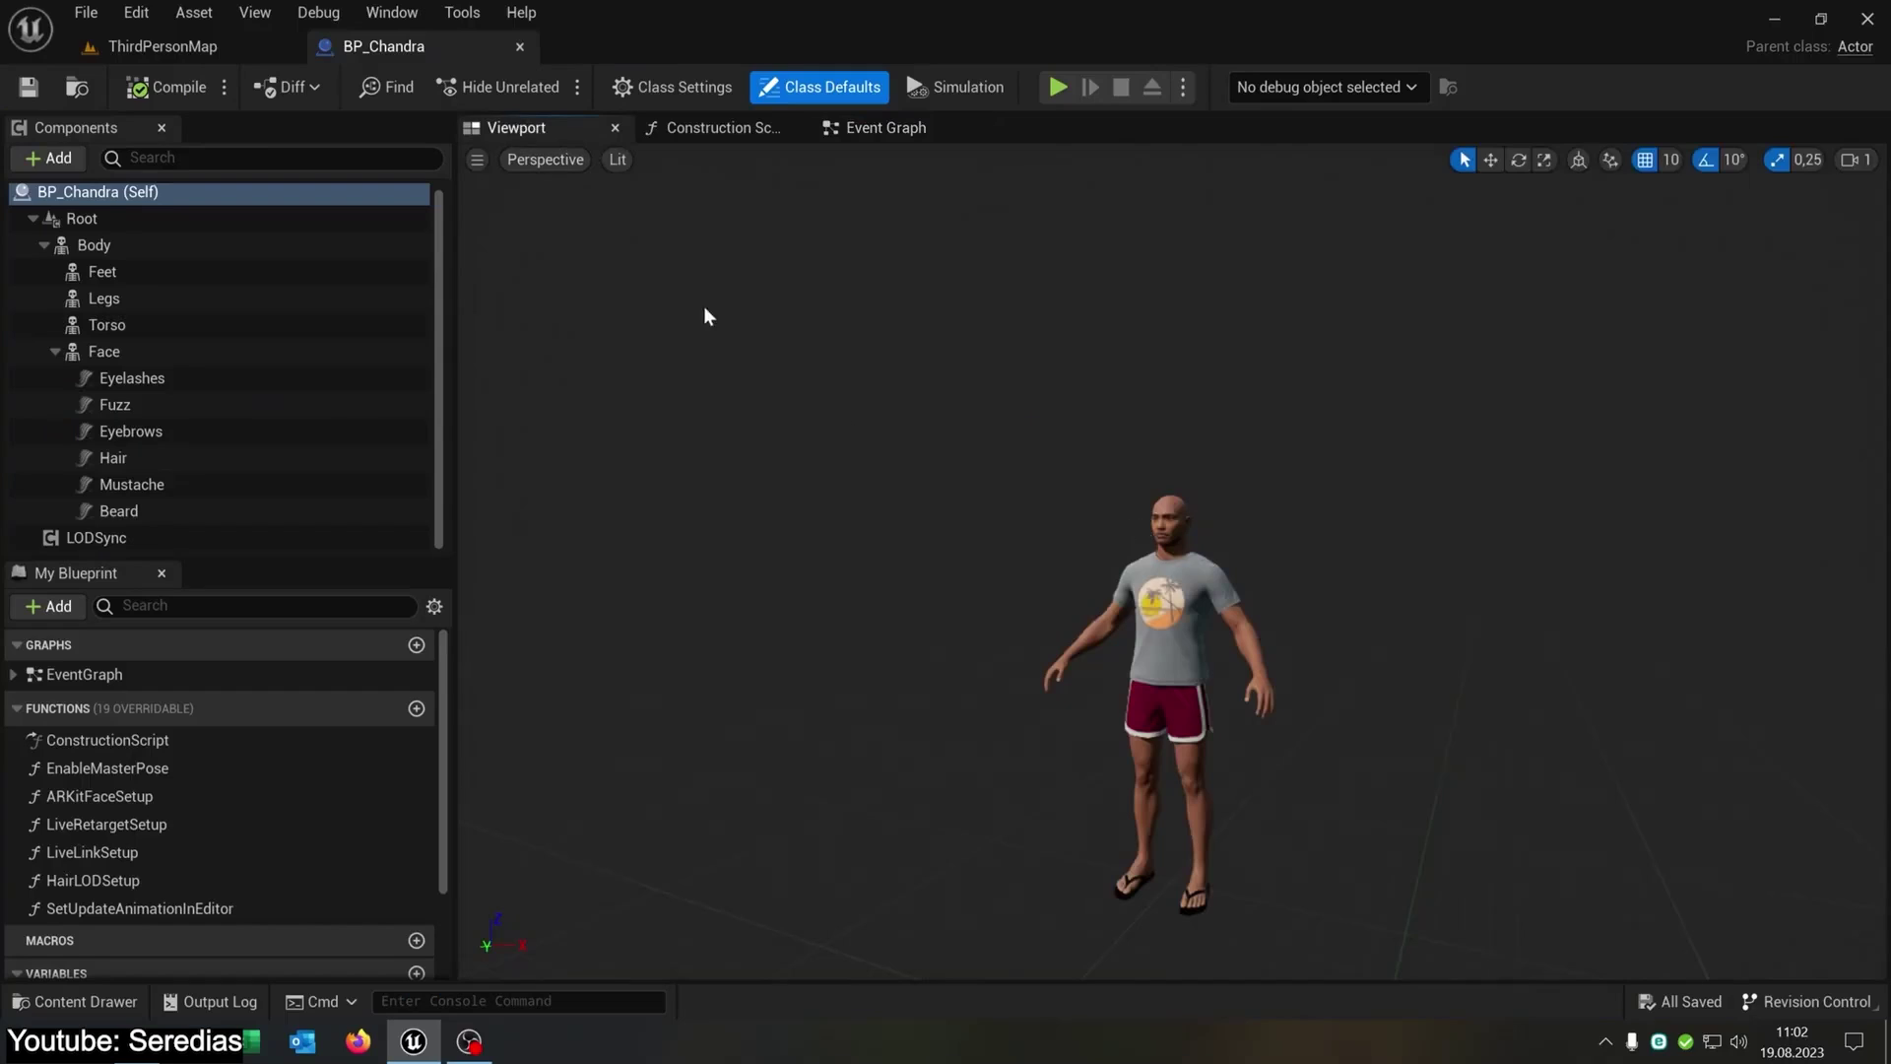
- Show the details of the BP_Chandra blueprint and select its LODSync component
click(391, 14)
click(482, 73)
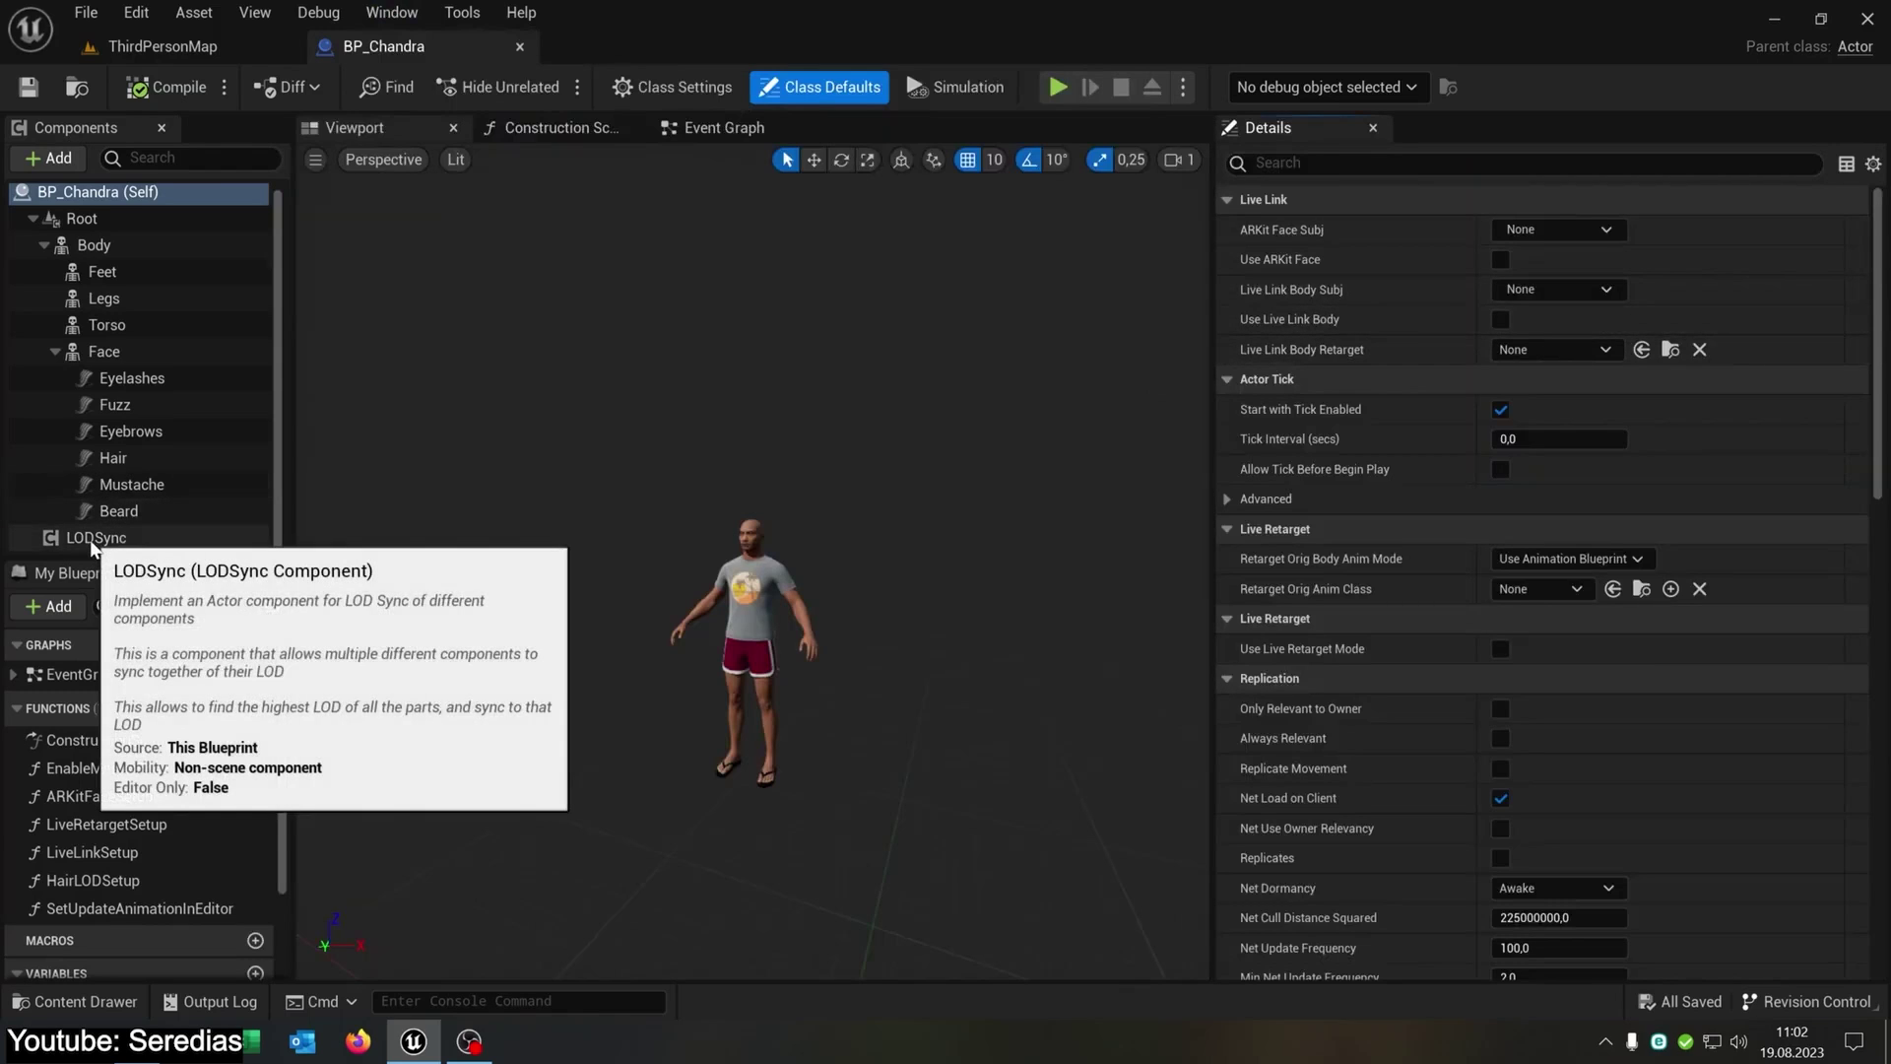
click(129, 537)
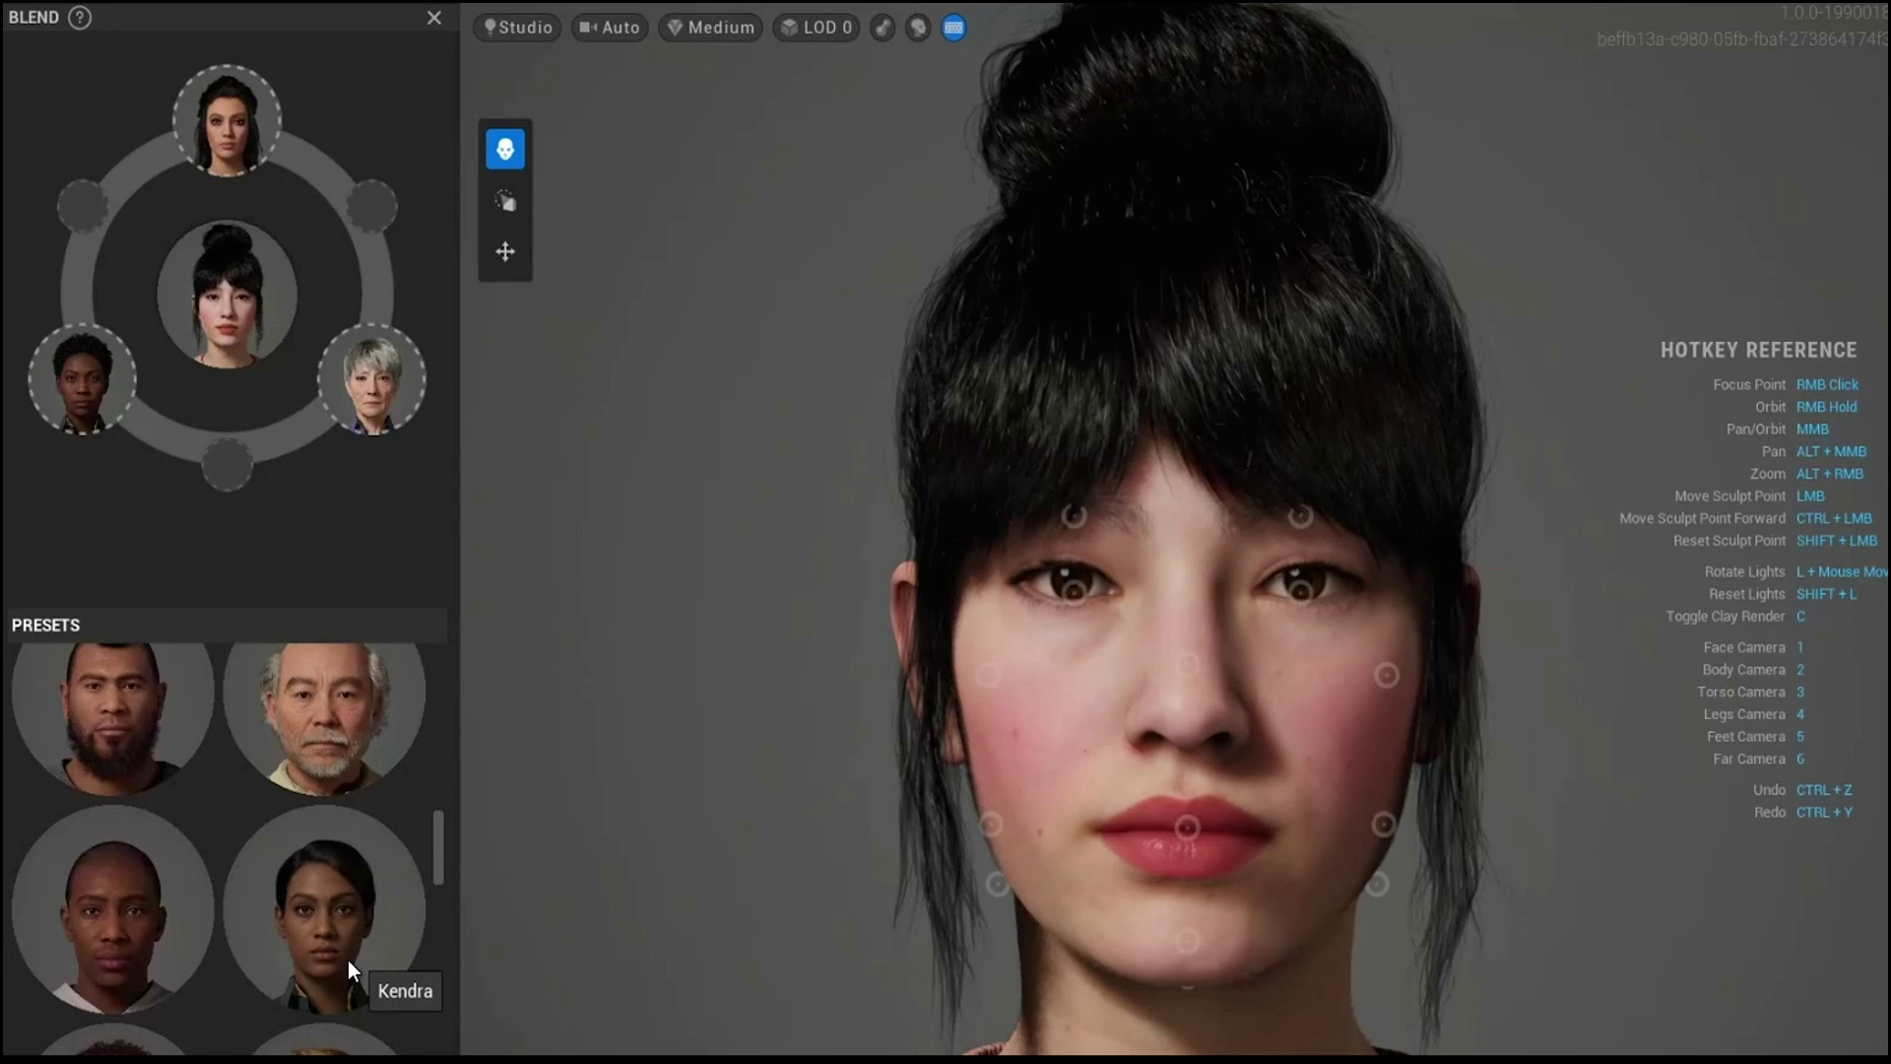
- Add the Kendra preset to the blend circle and remove it again
drag(347, 959, 380, 587)
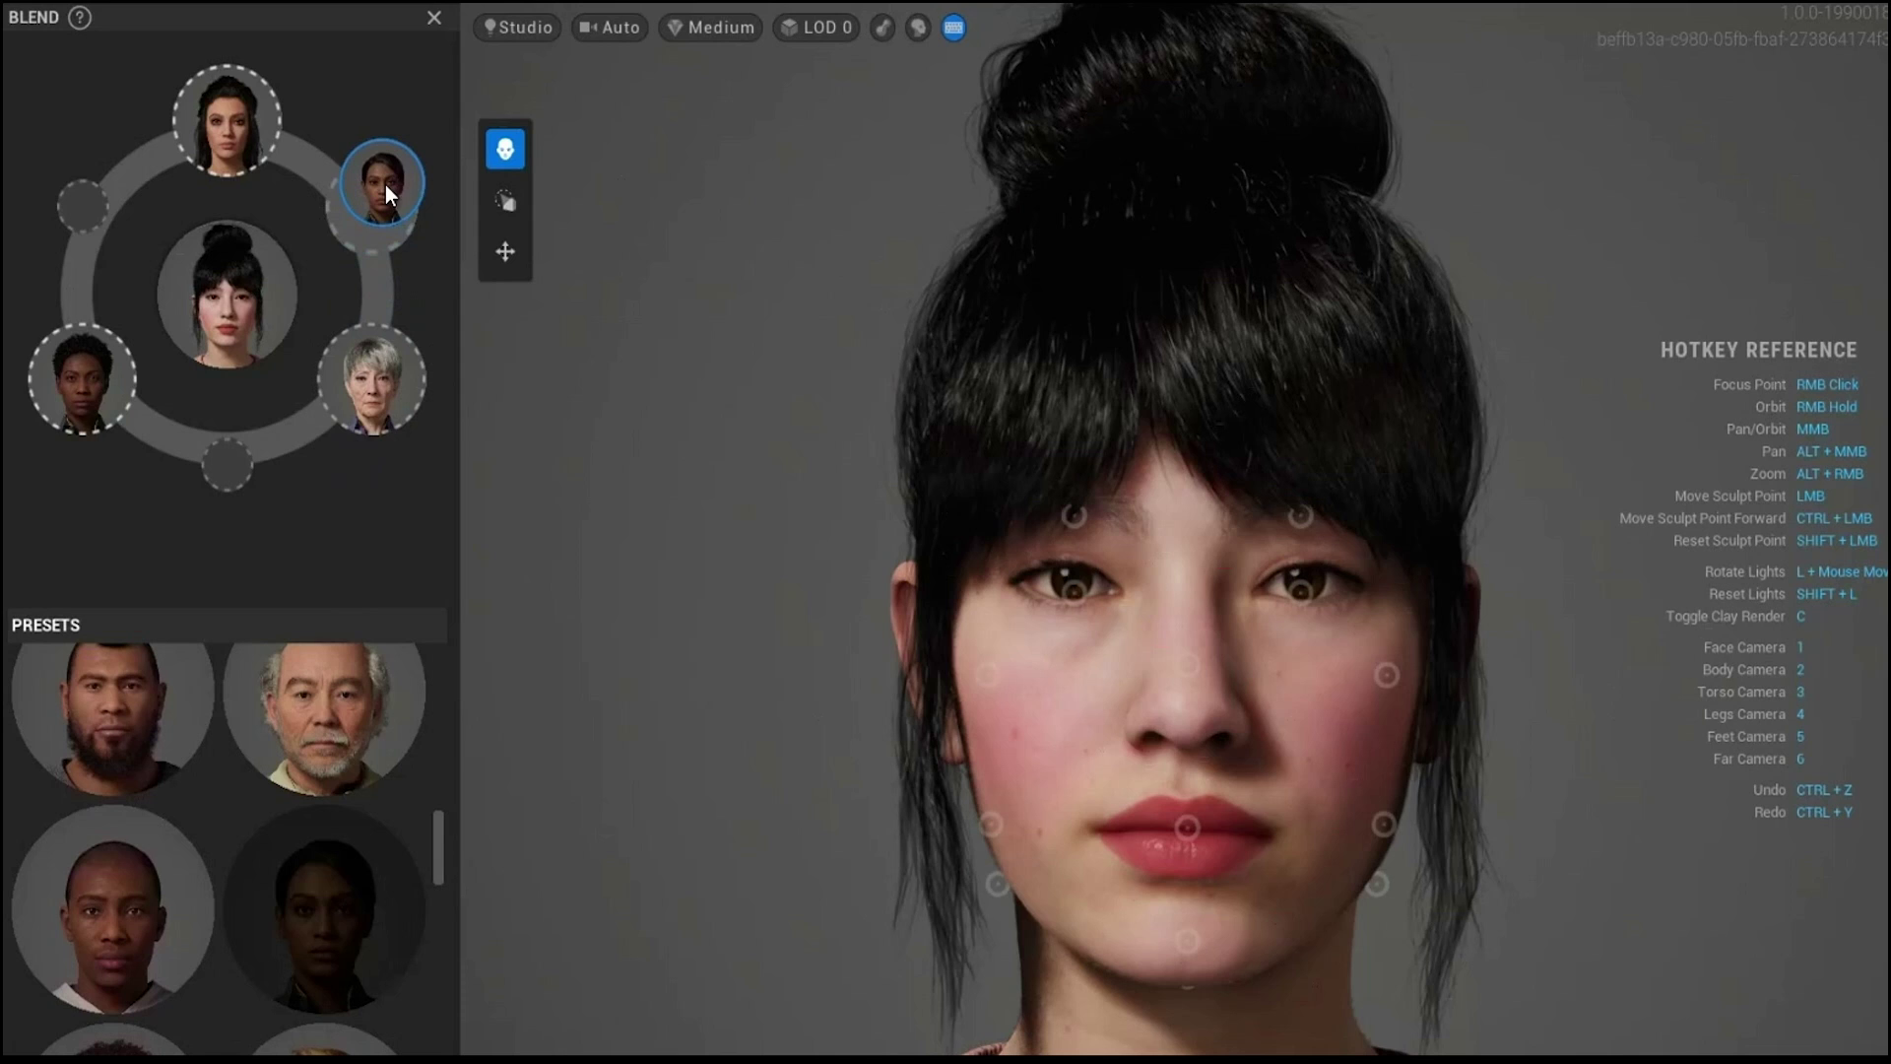
drag(386, 185, 386, 185)
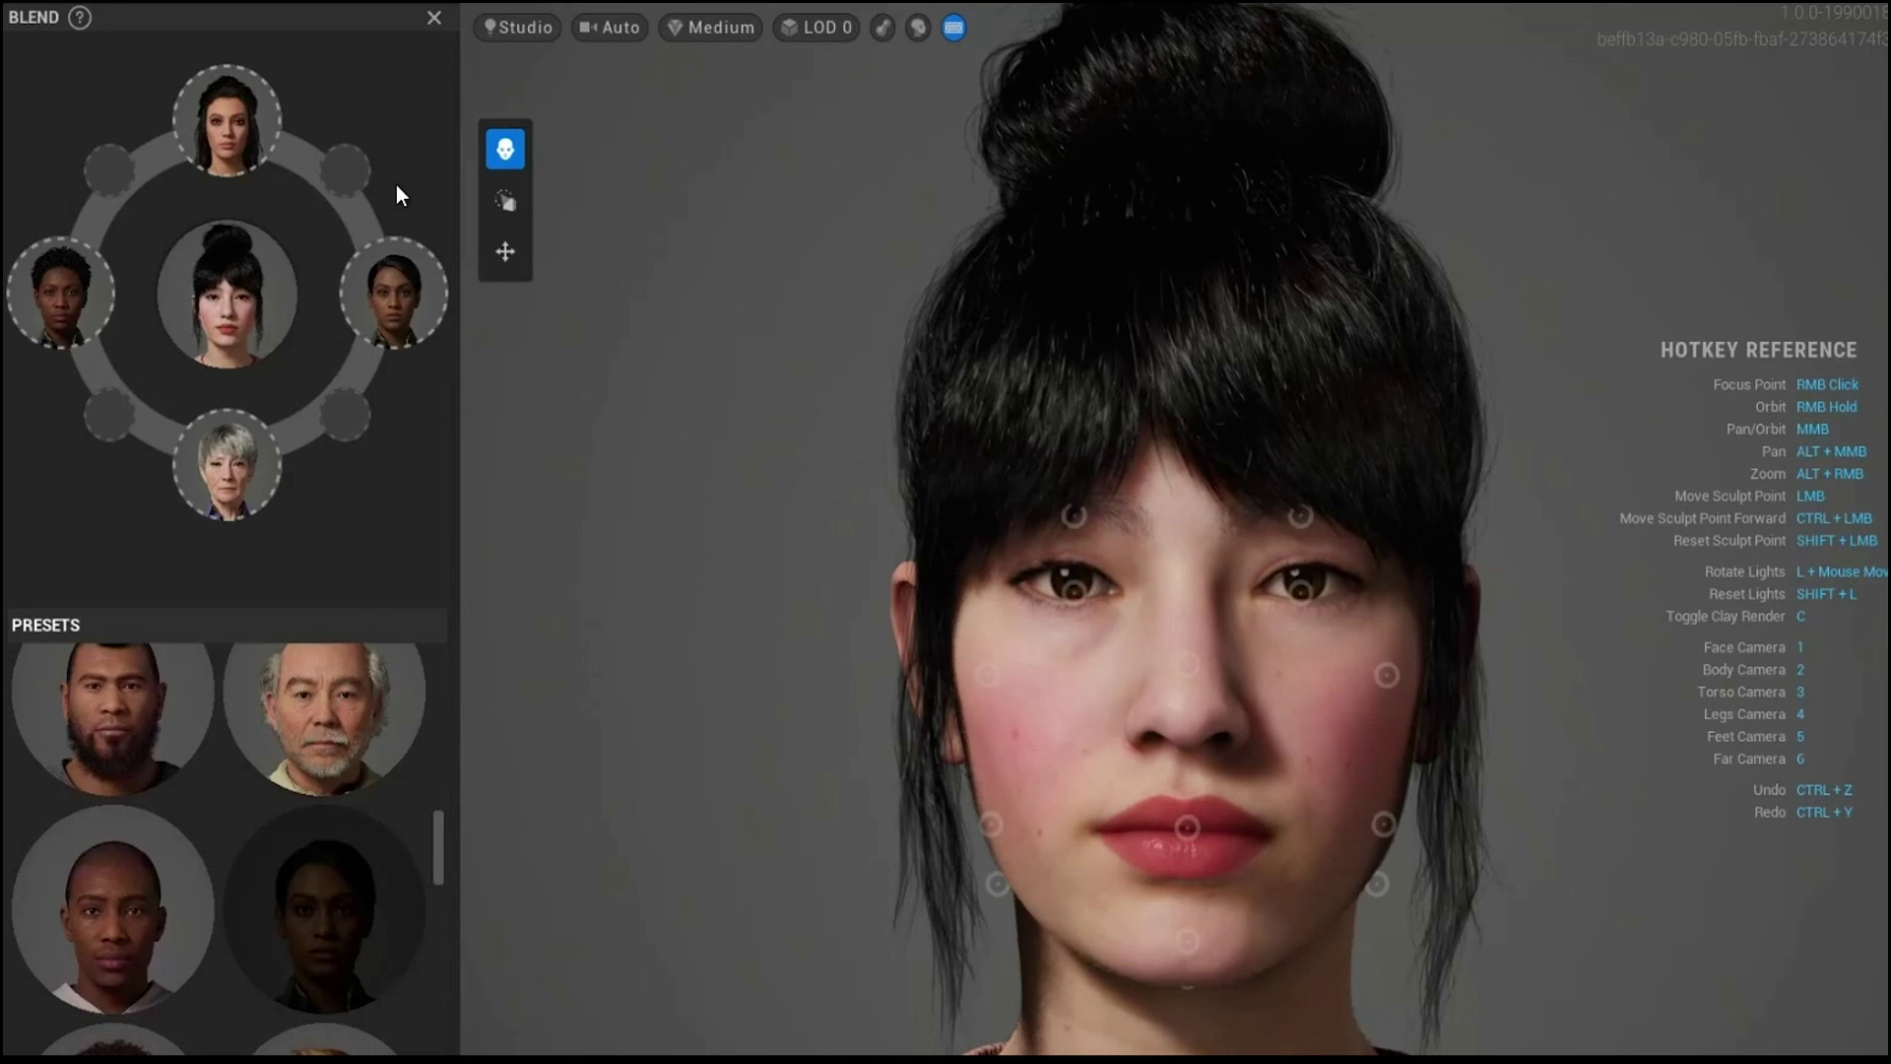
mouse_move(380, 282)
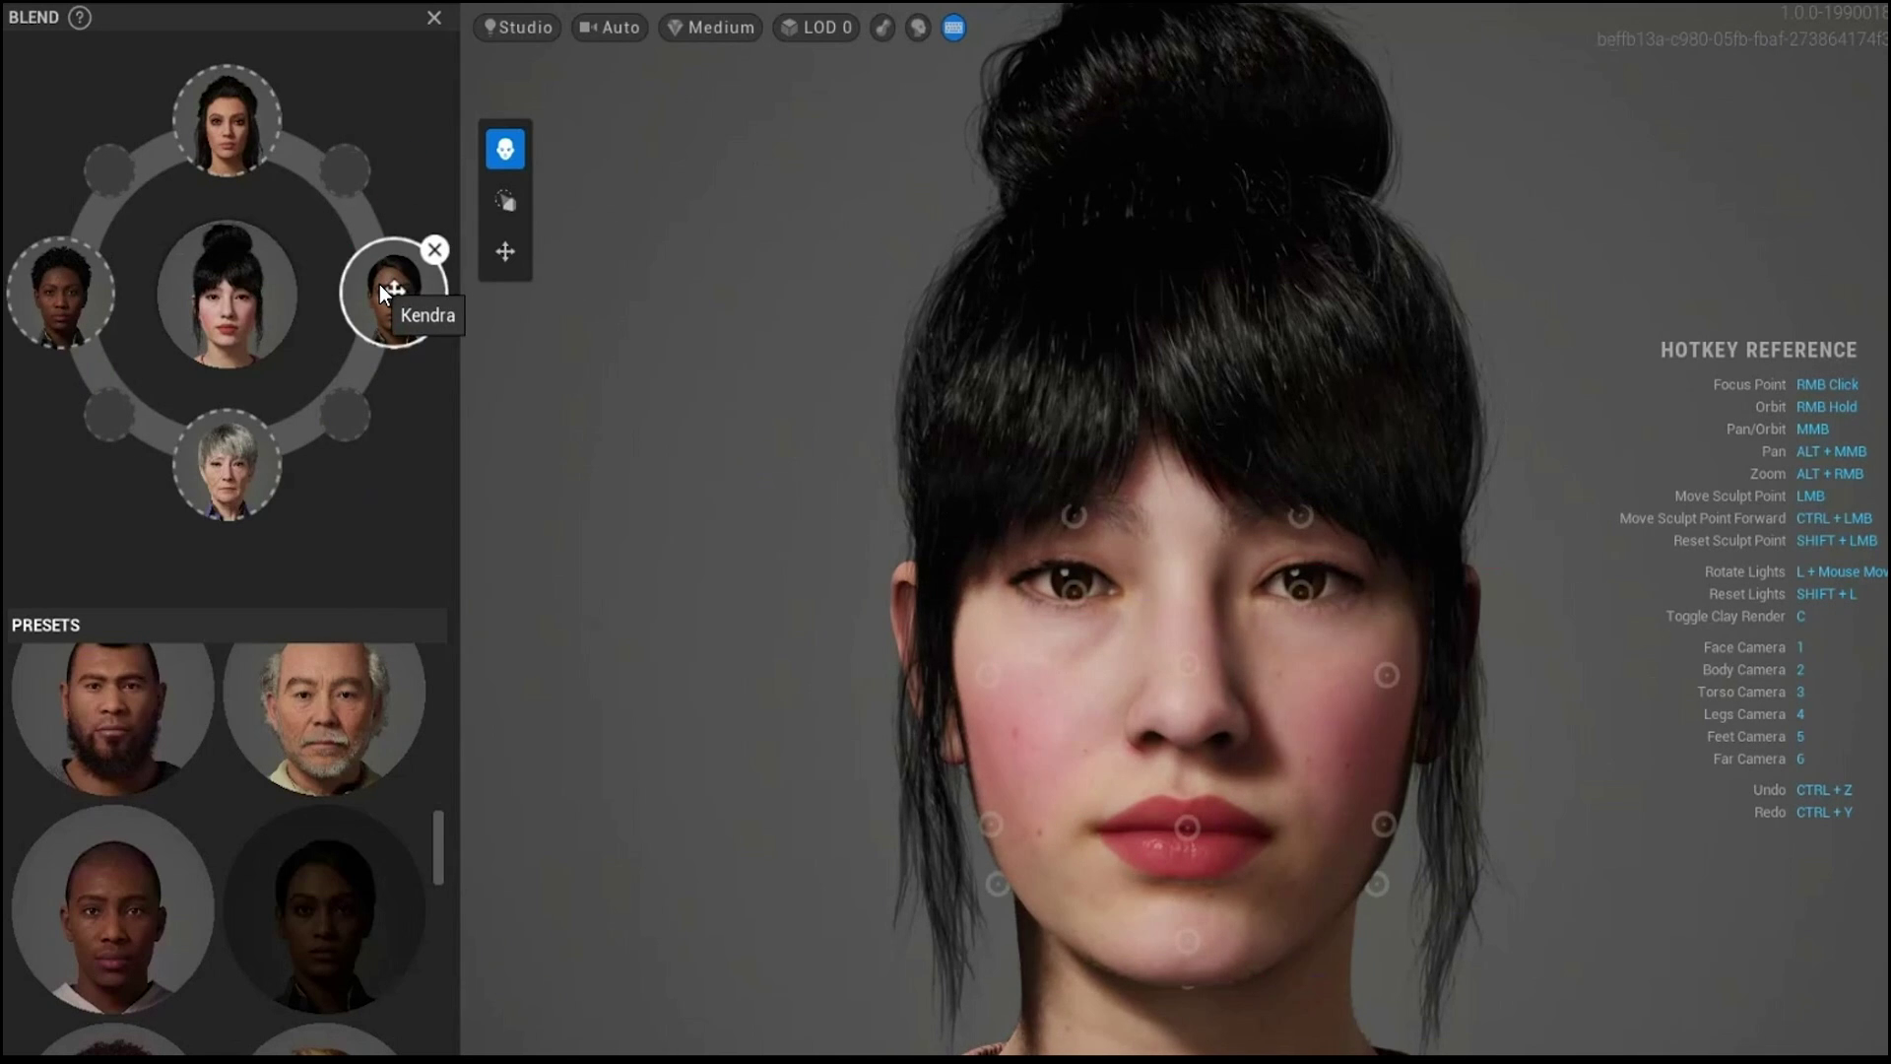
click(434, 250)
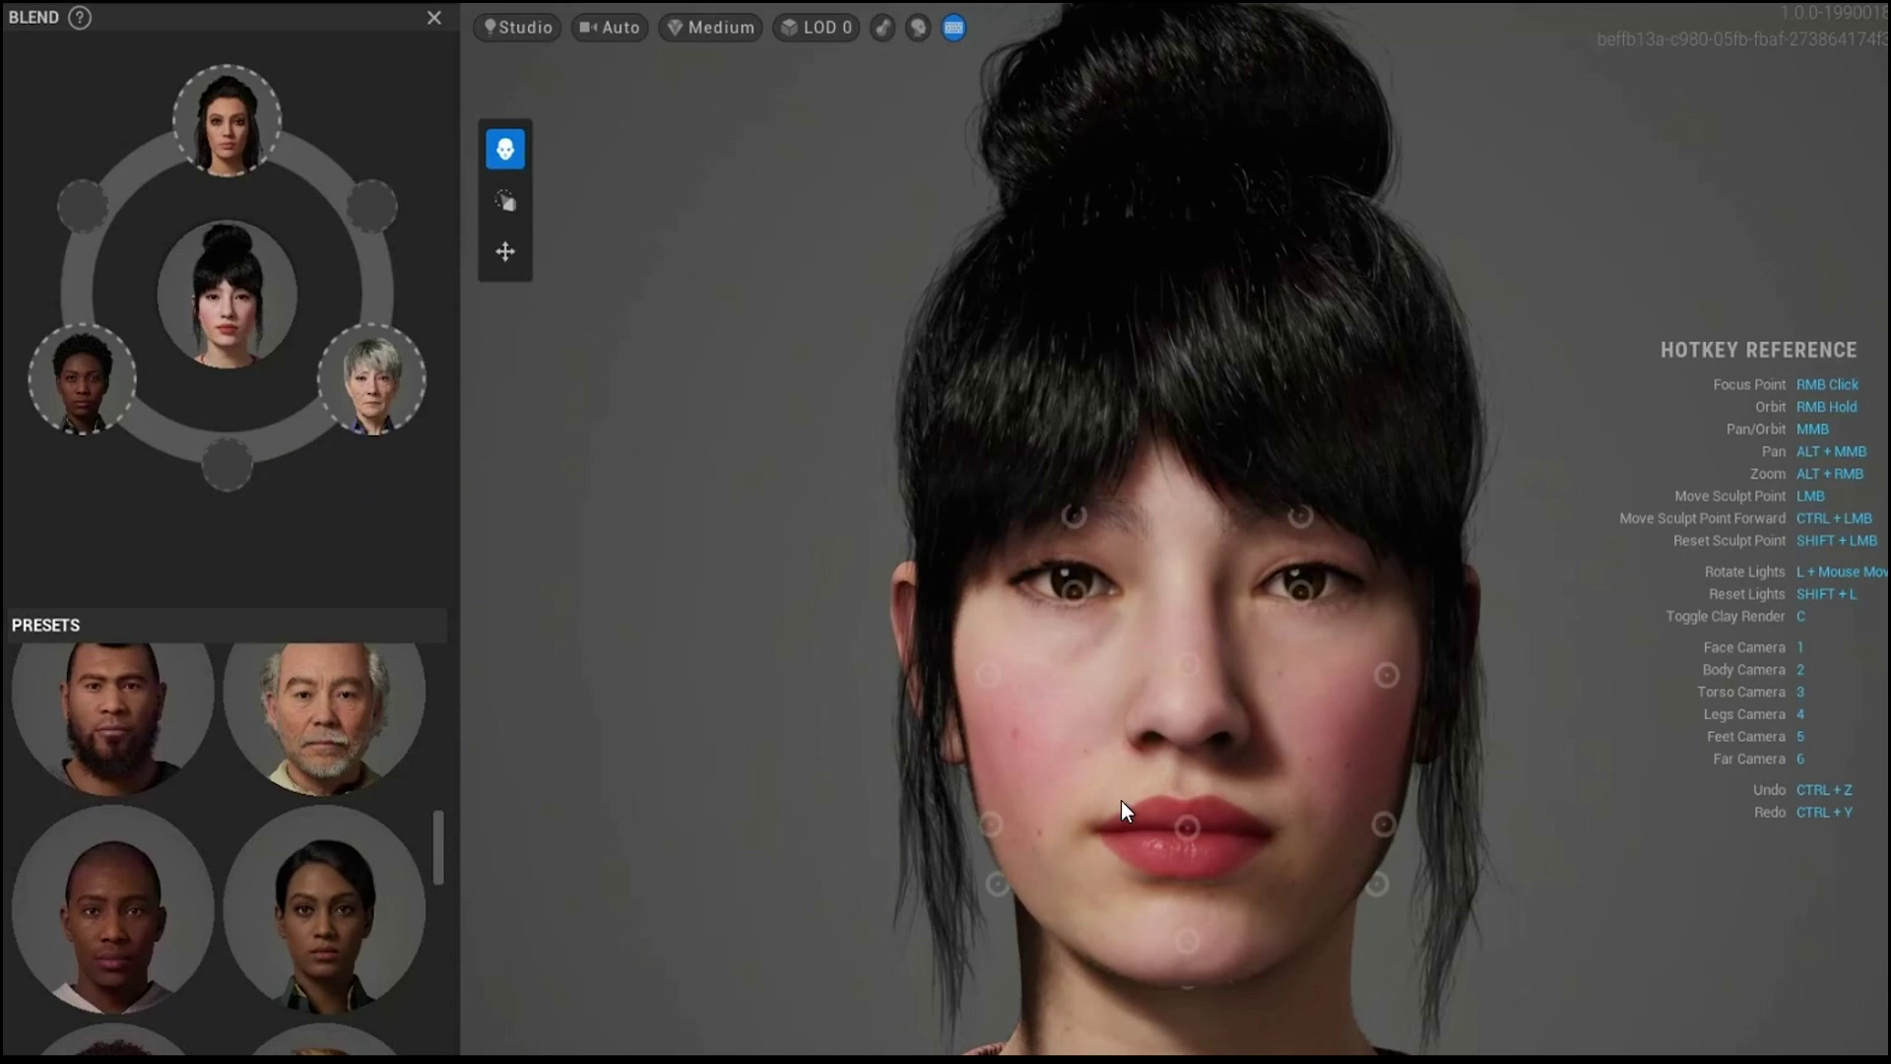
- Blend the mouth, side of the face and jaw toward the presets, and move the grey-haired preset to the opposite blend slot
drag(1186, 823, 1242, 865)
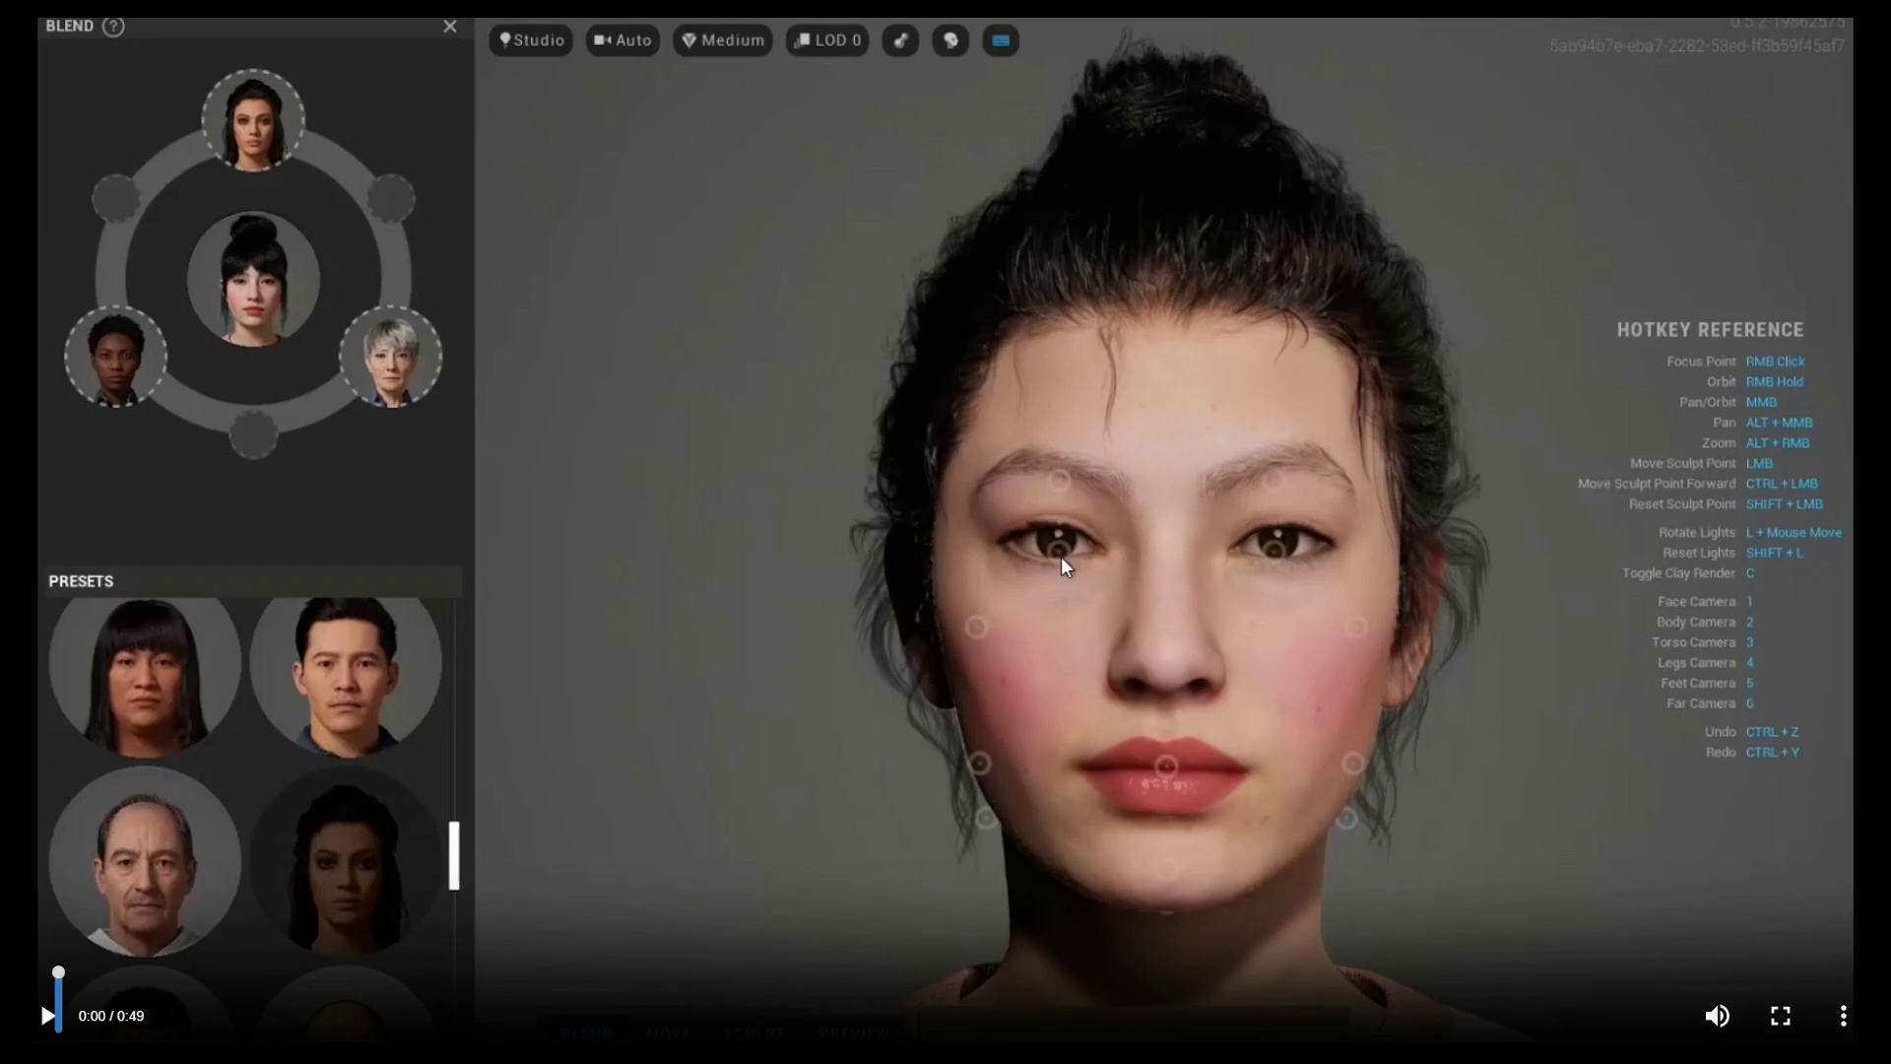
drag(975, 626, 959, 617)
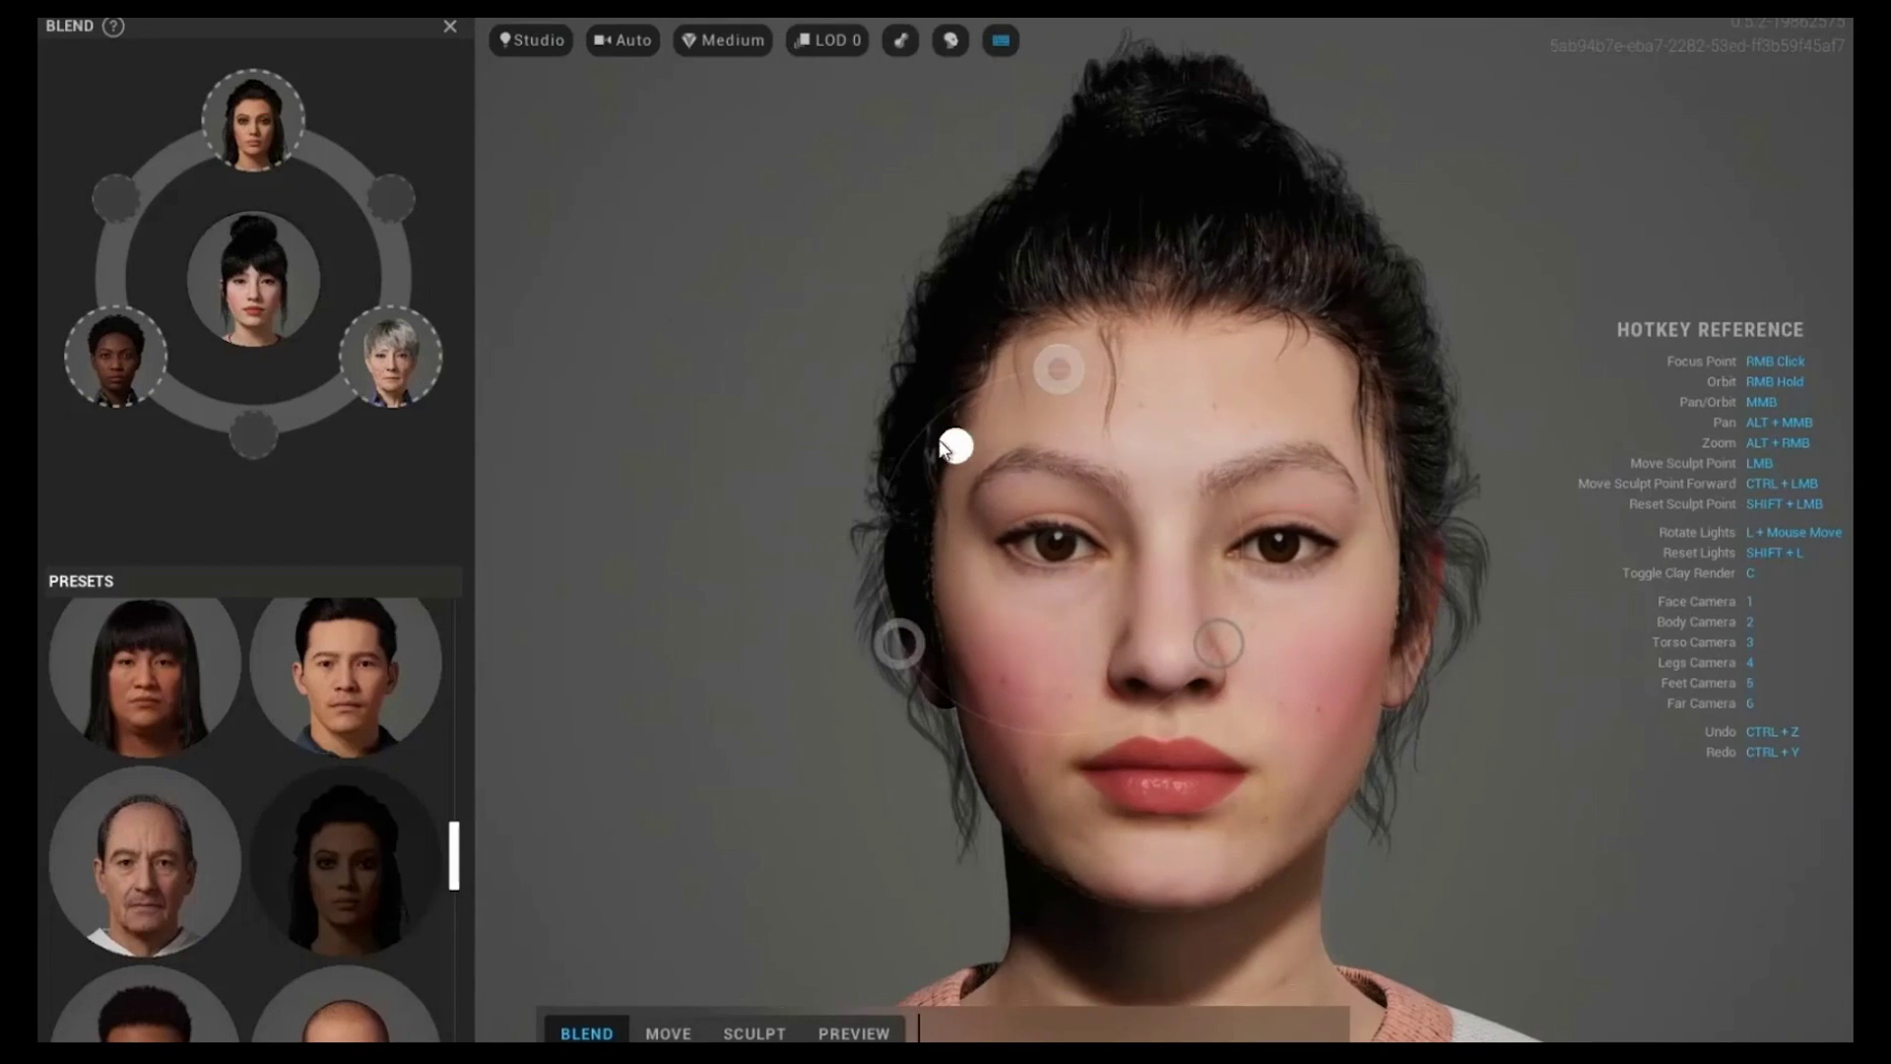
drag(1001, 870, 1345, 866)
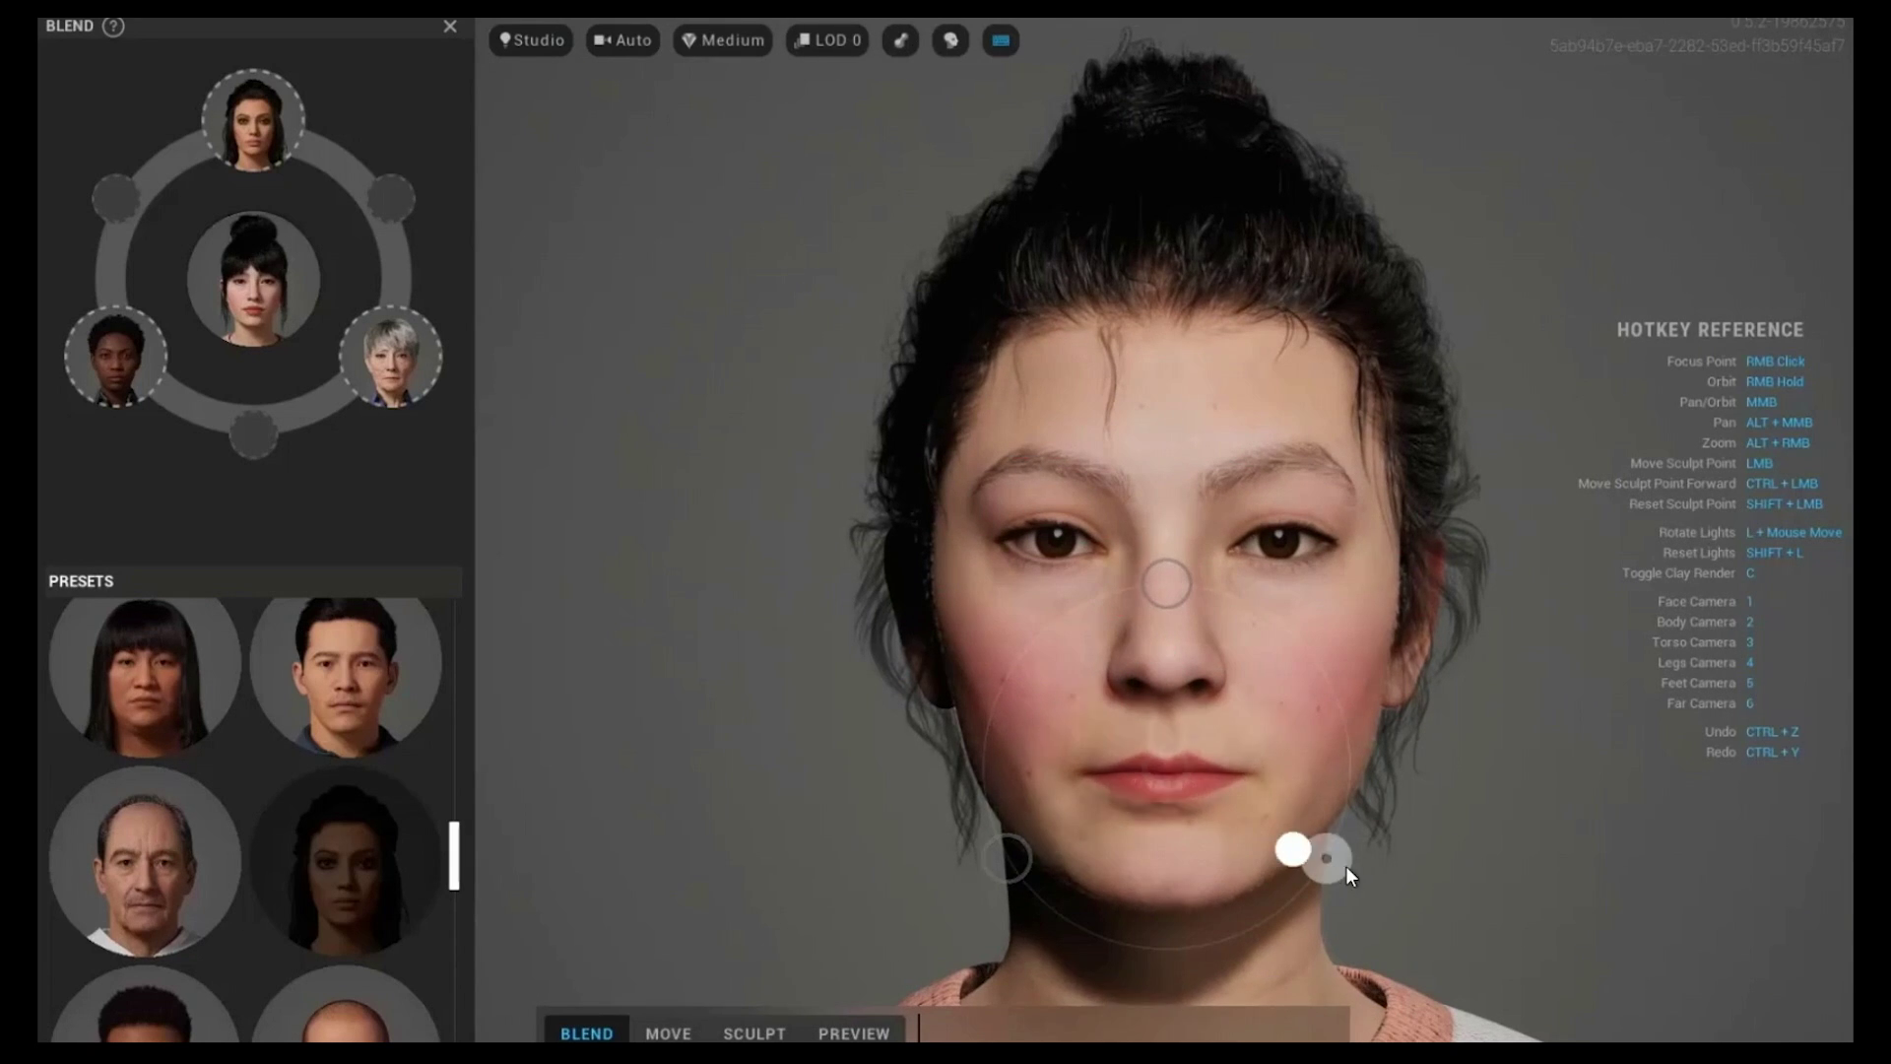
key(1)
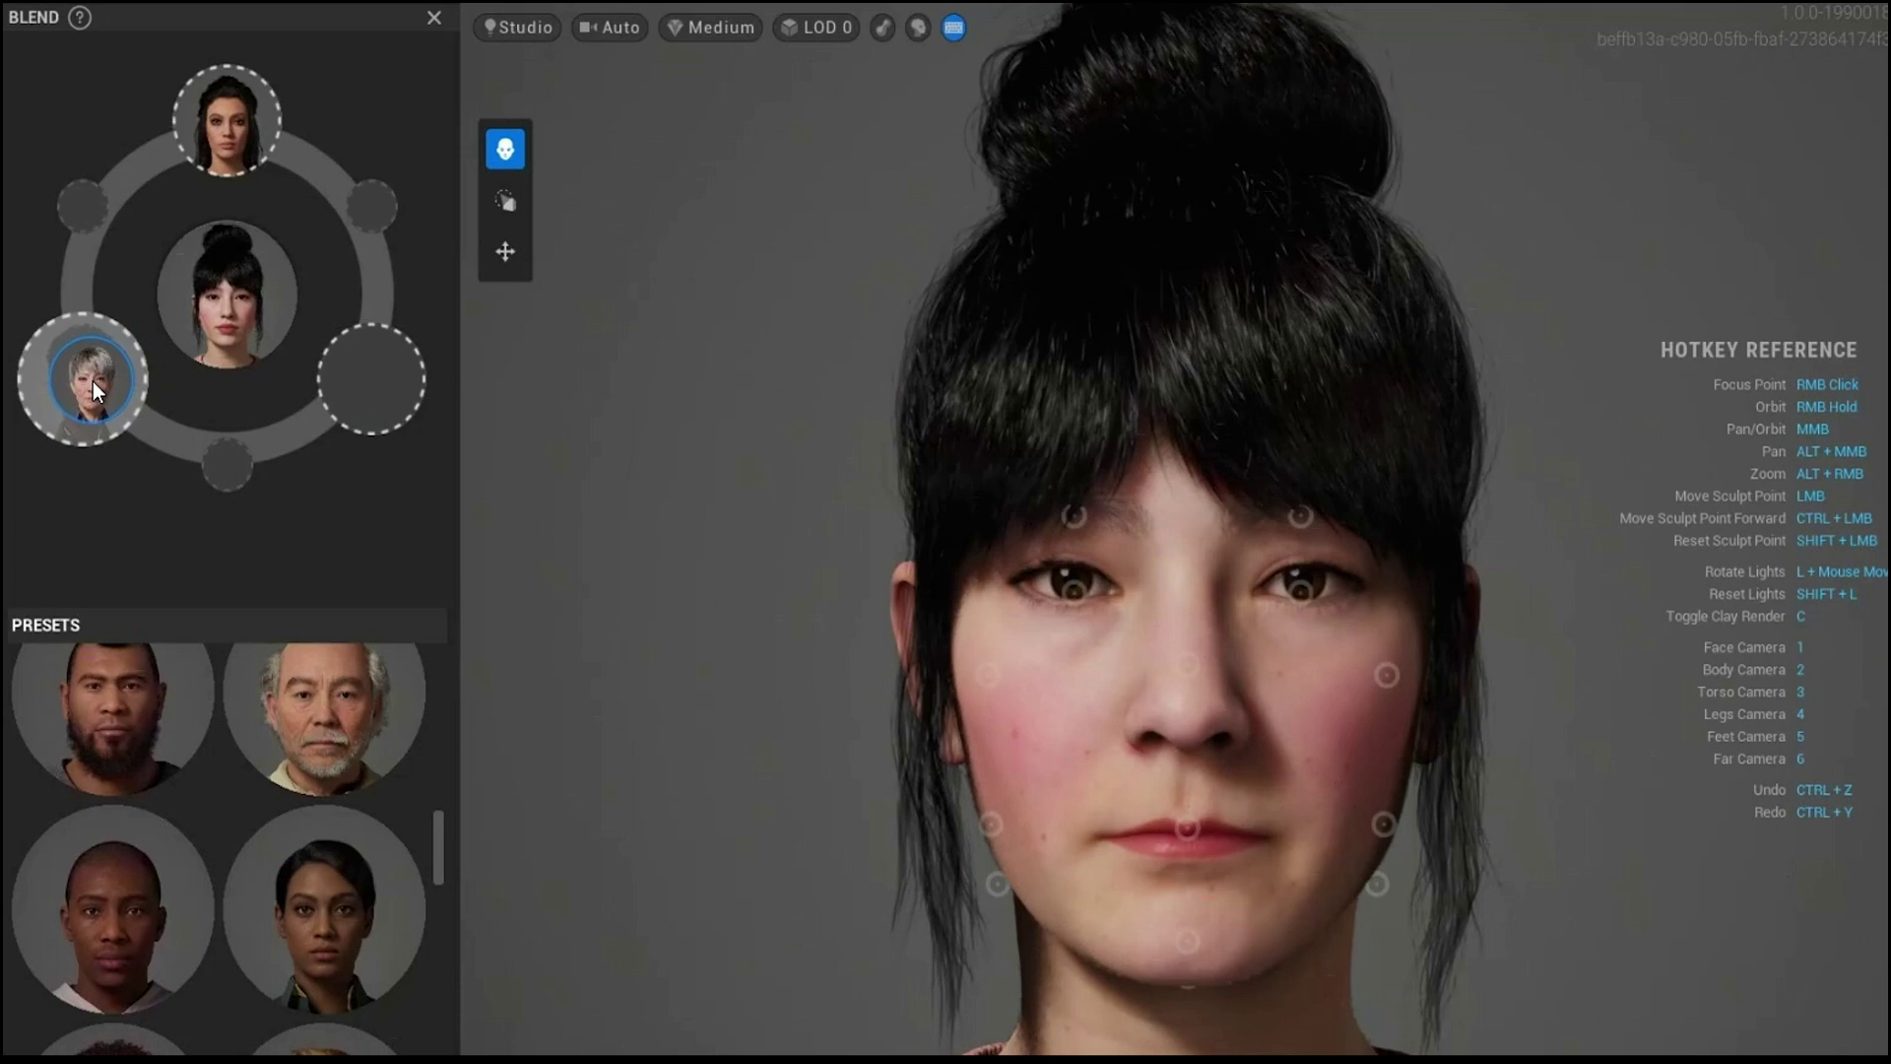
drag(92, 381, 93, 381)
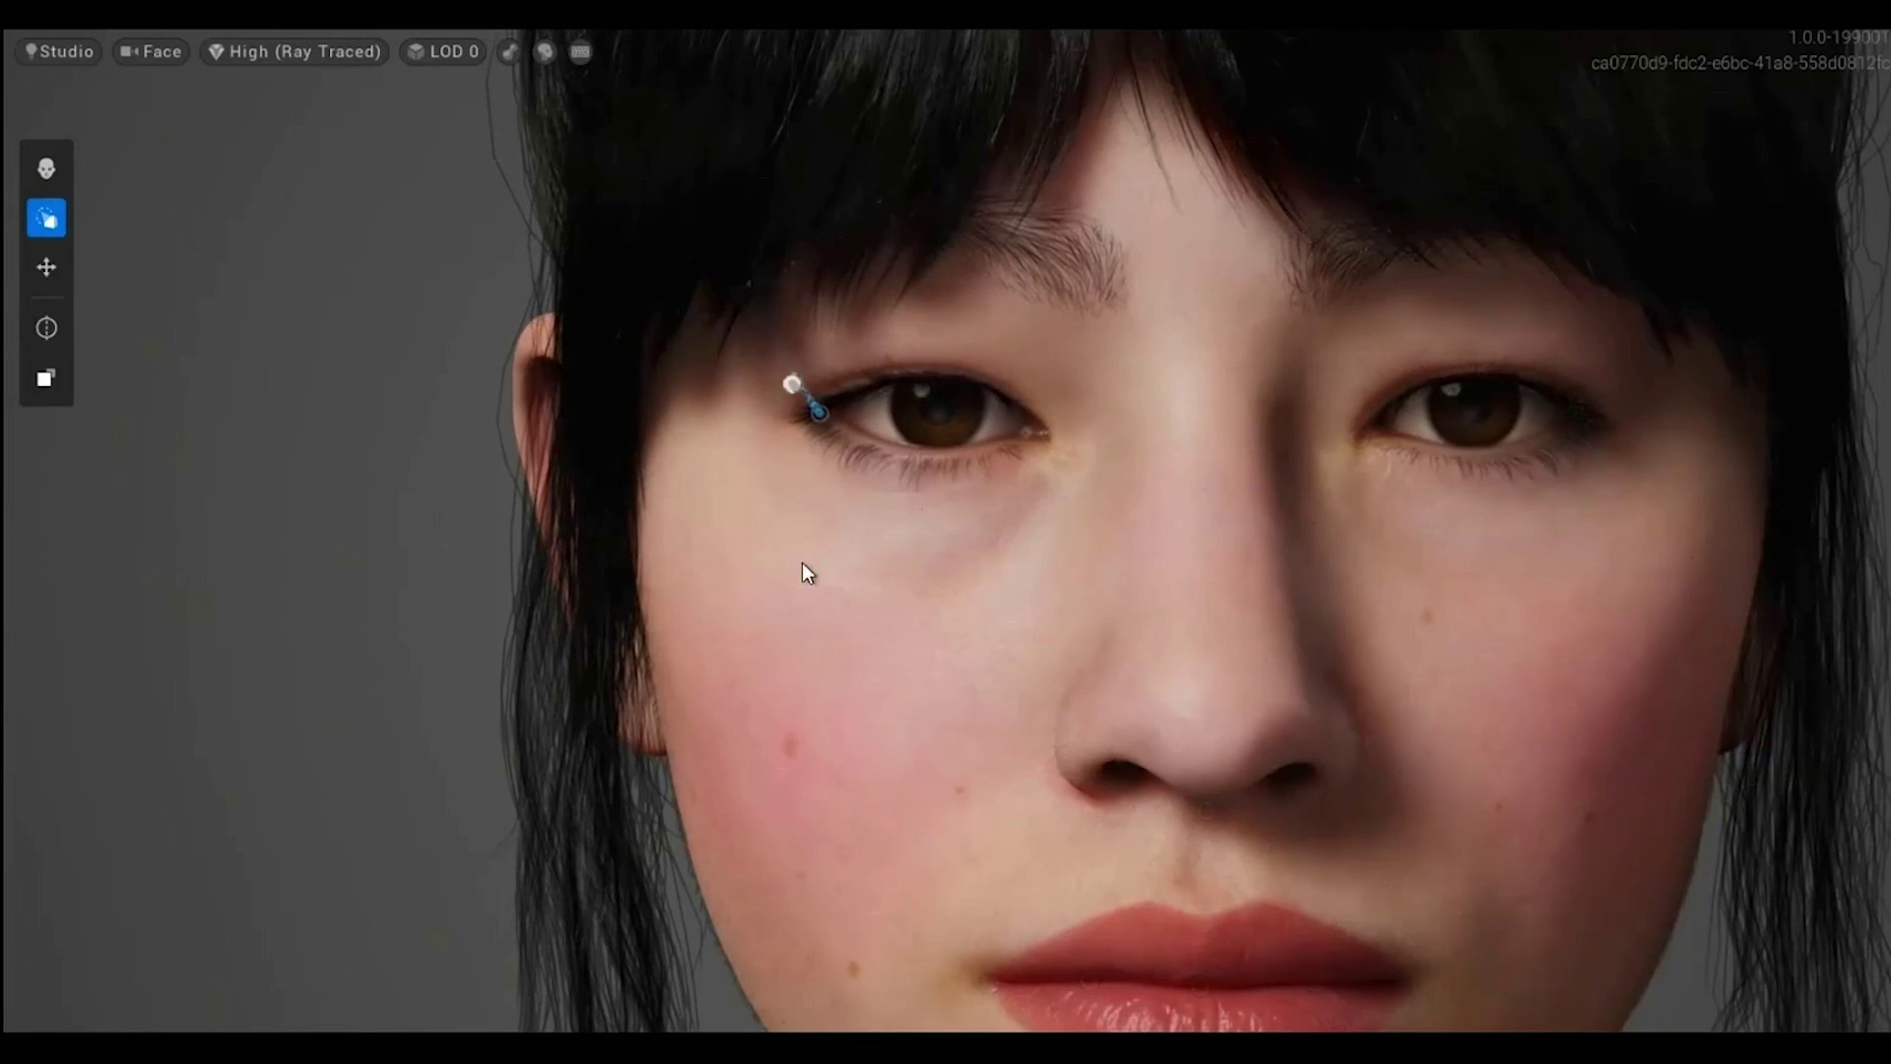
- Sculpt the outer eye corner in front view and the upper and lower lips in profile
drag(885, 360, 818, 405)
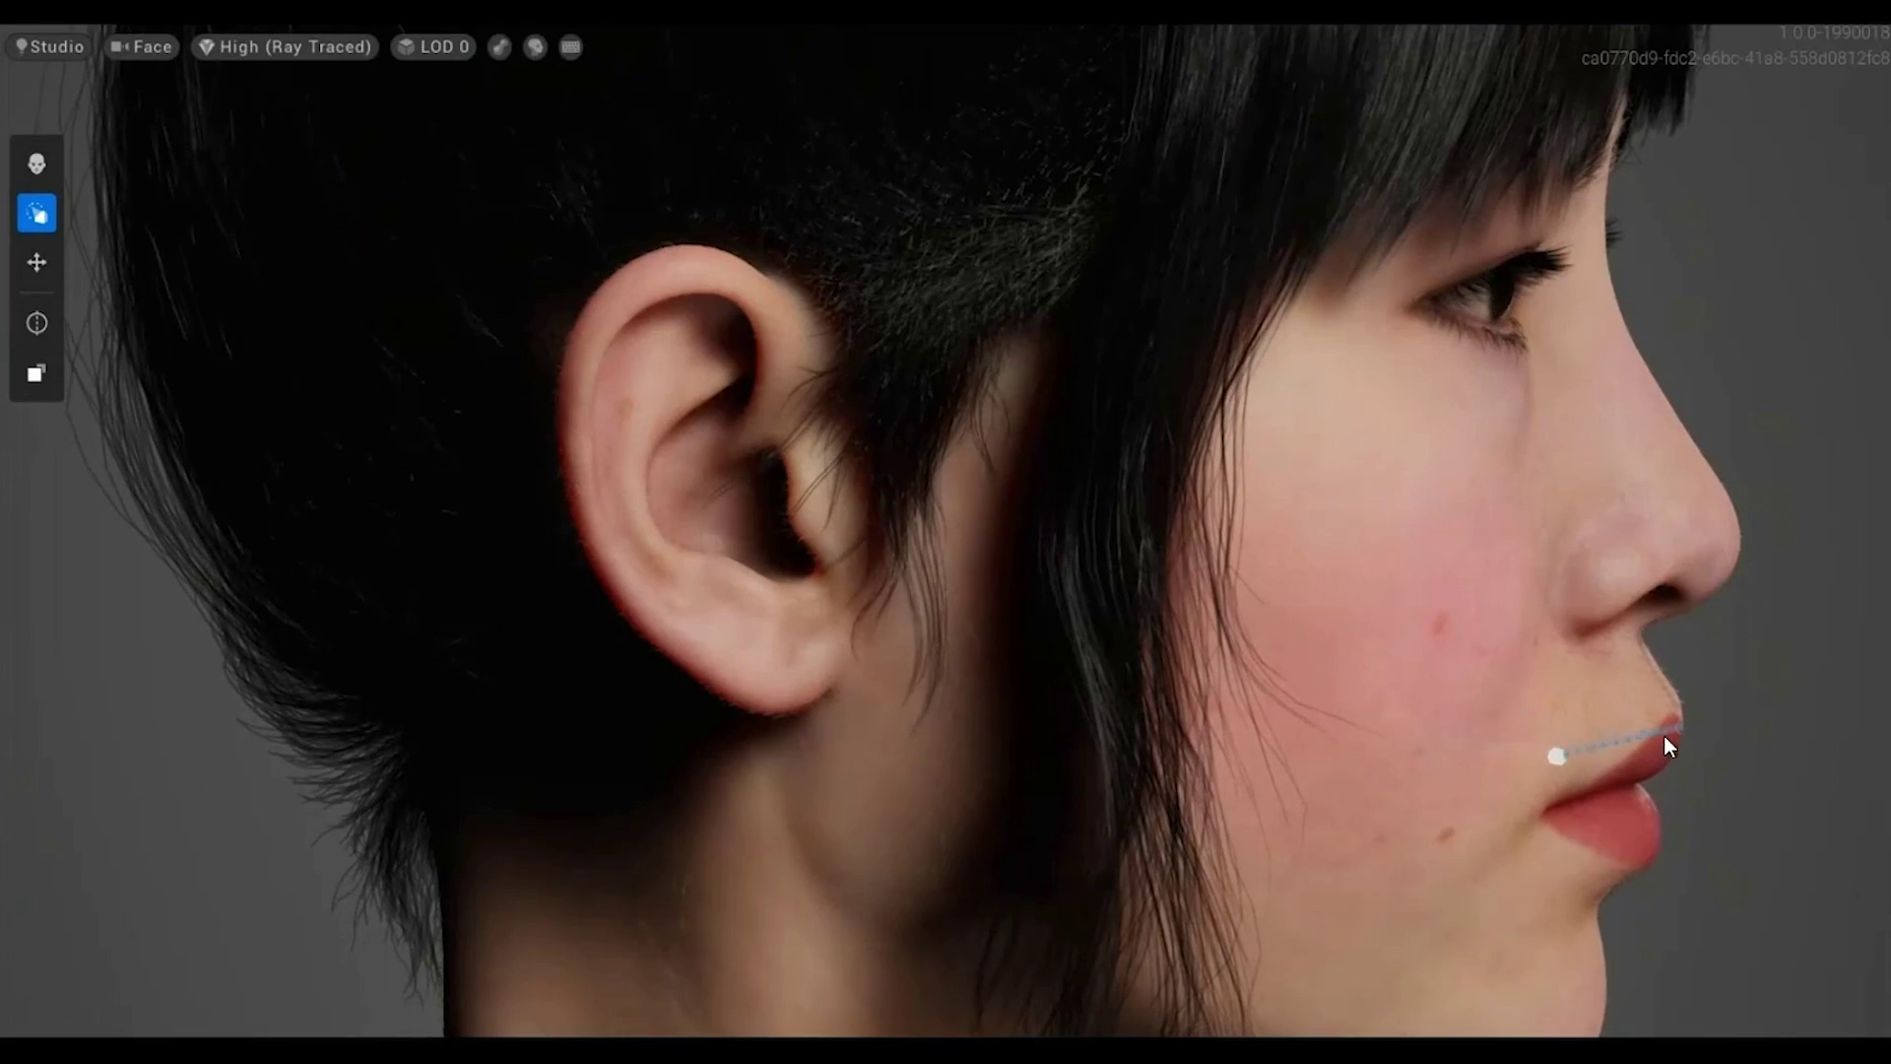
drag(1779, 722, 1764, 722)
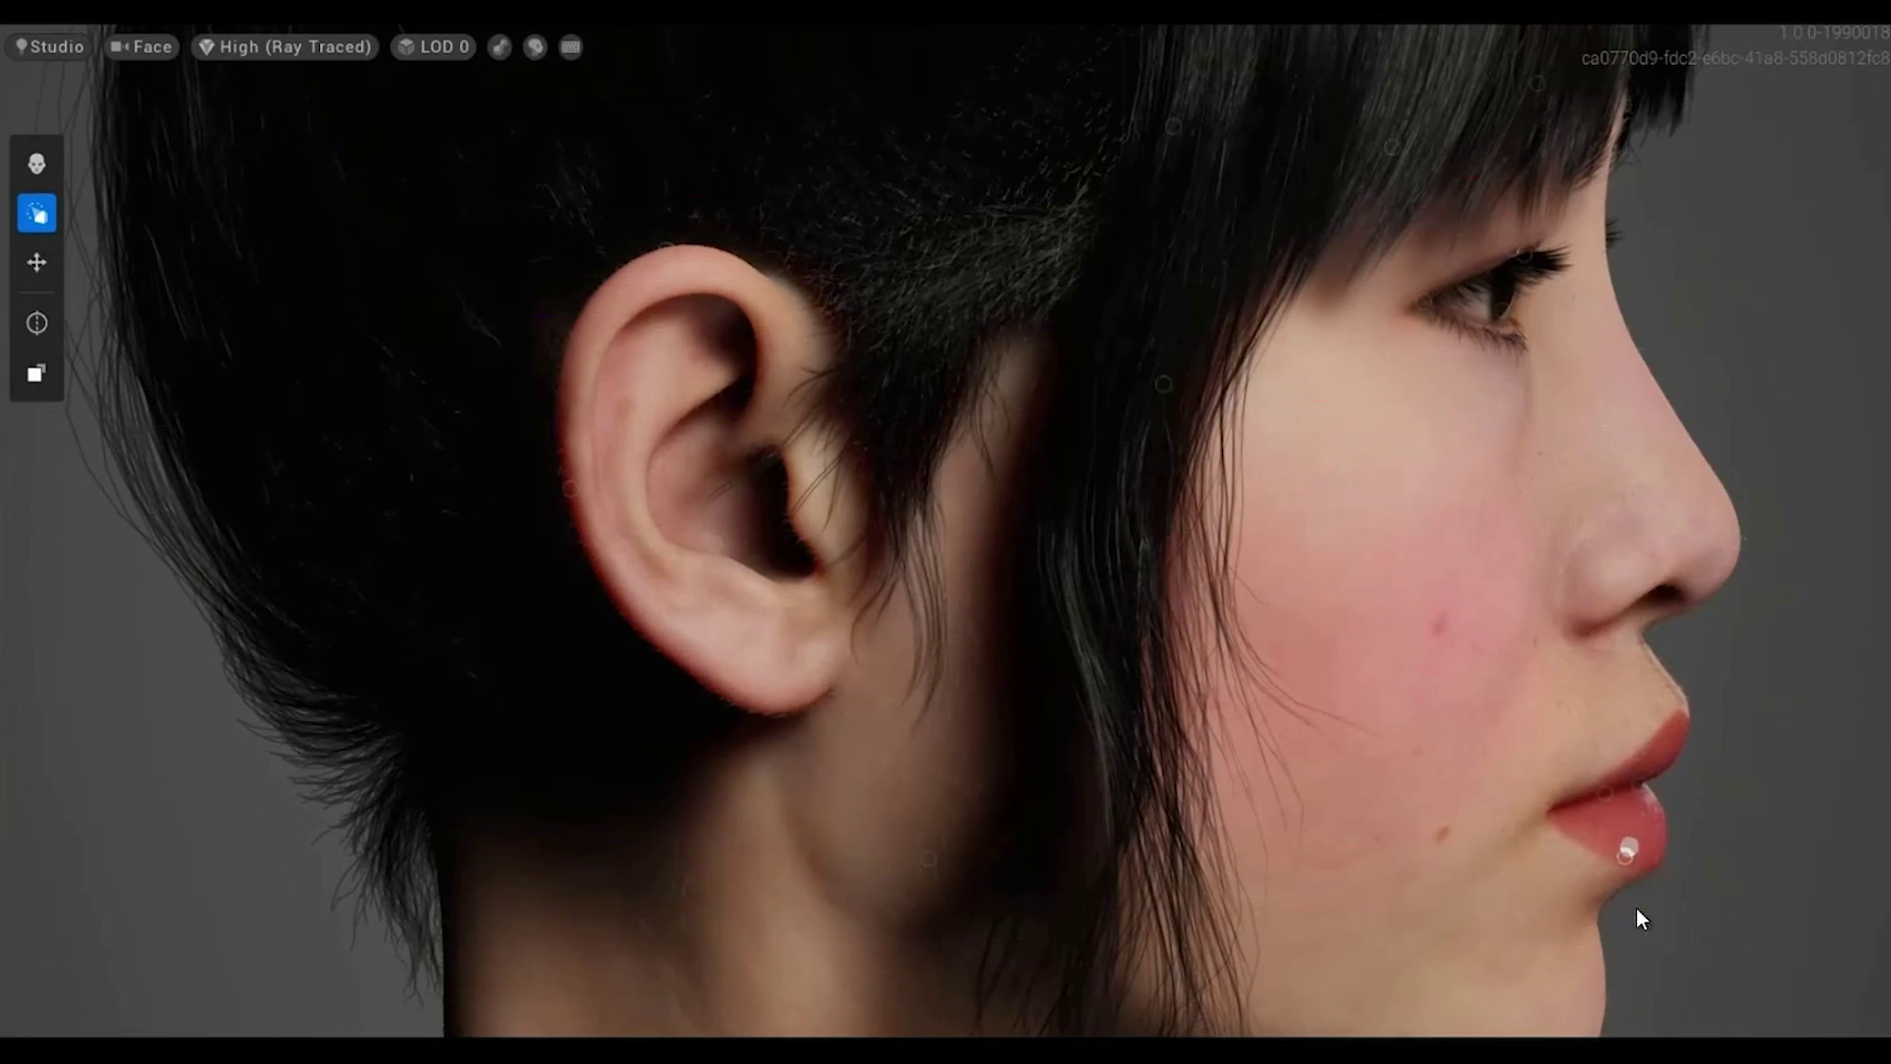
middle_drag(1669, 936, 1653, 737)
drag(1573, 854, 1554, 928)
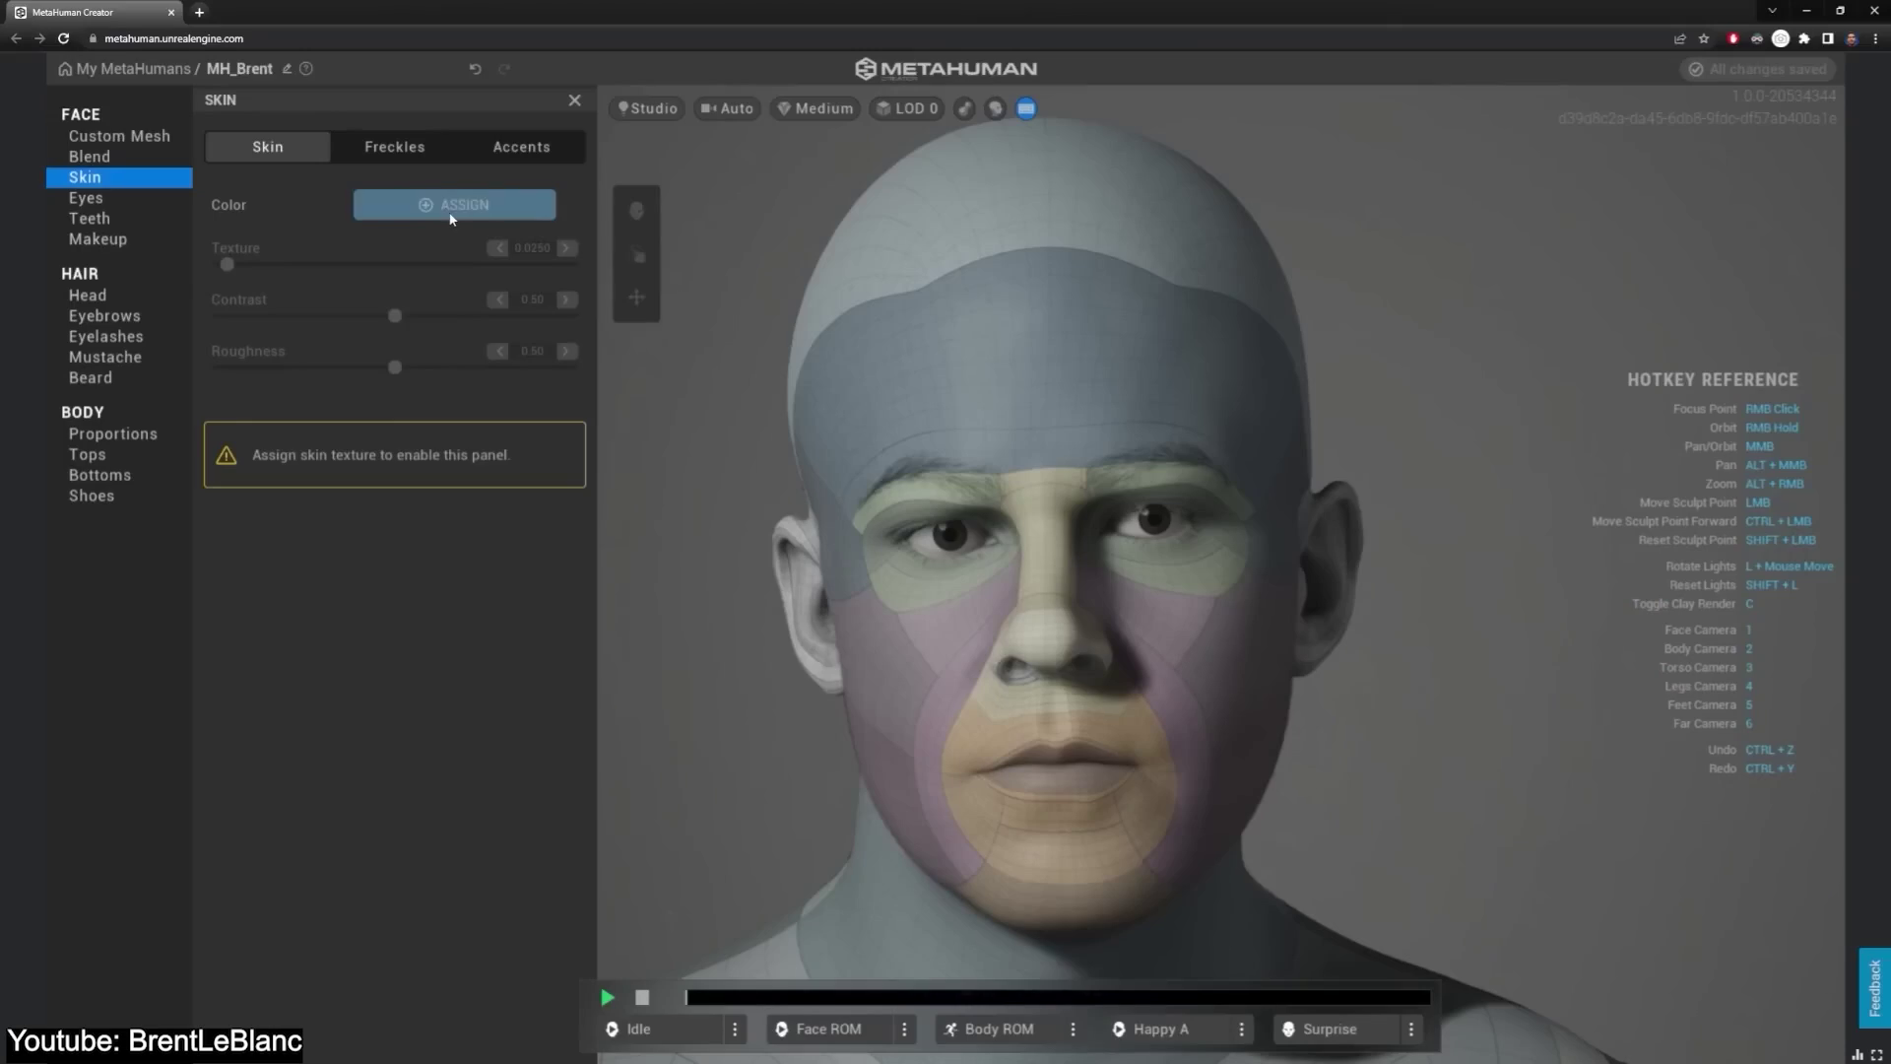
- Assign a skin texture to the custom mesh face and open the skin accent settings
click(451, 207)
click(541, 325)
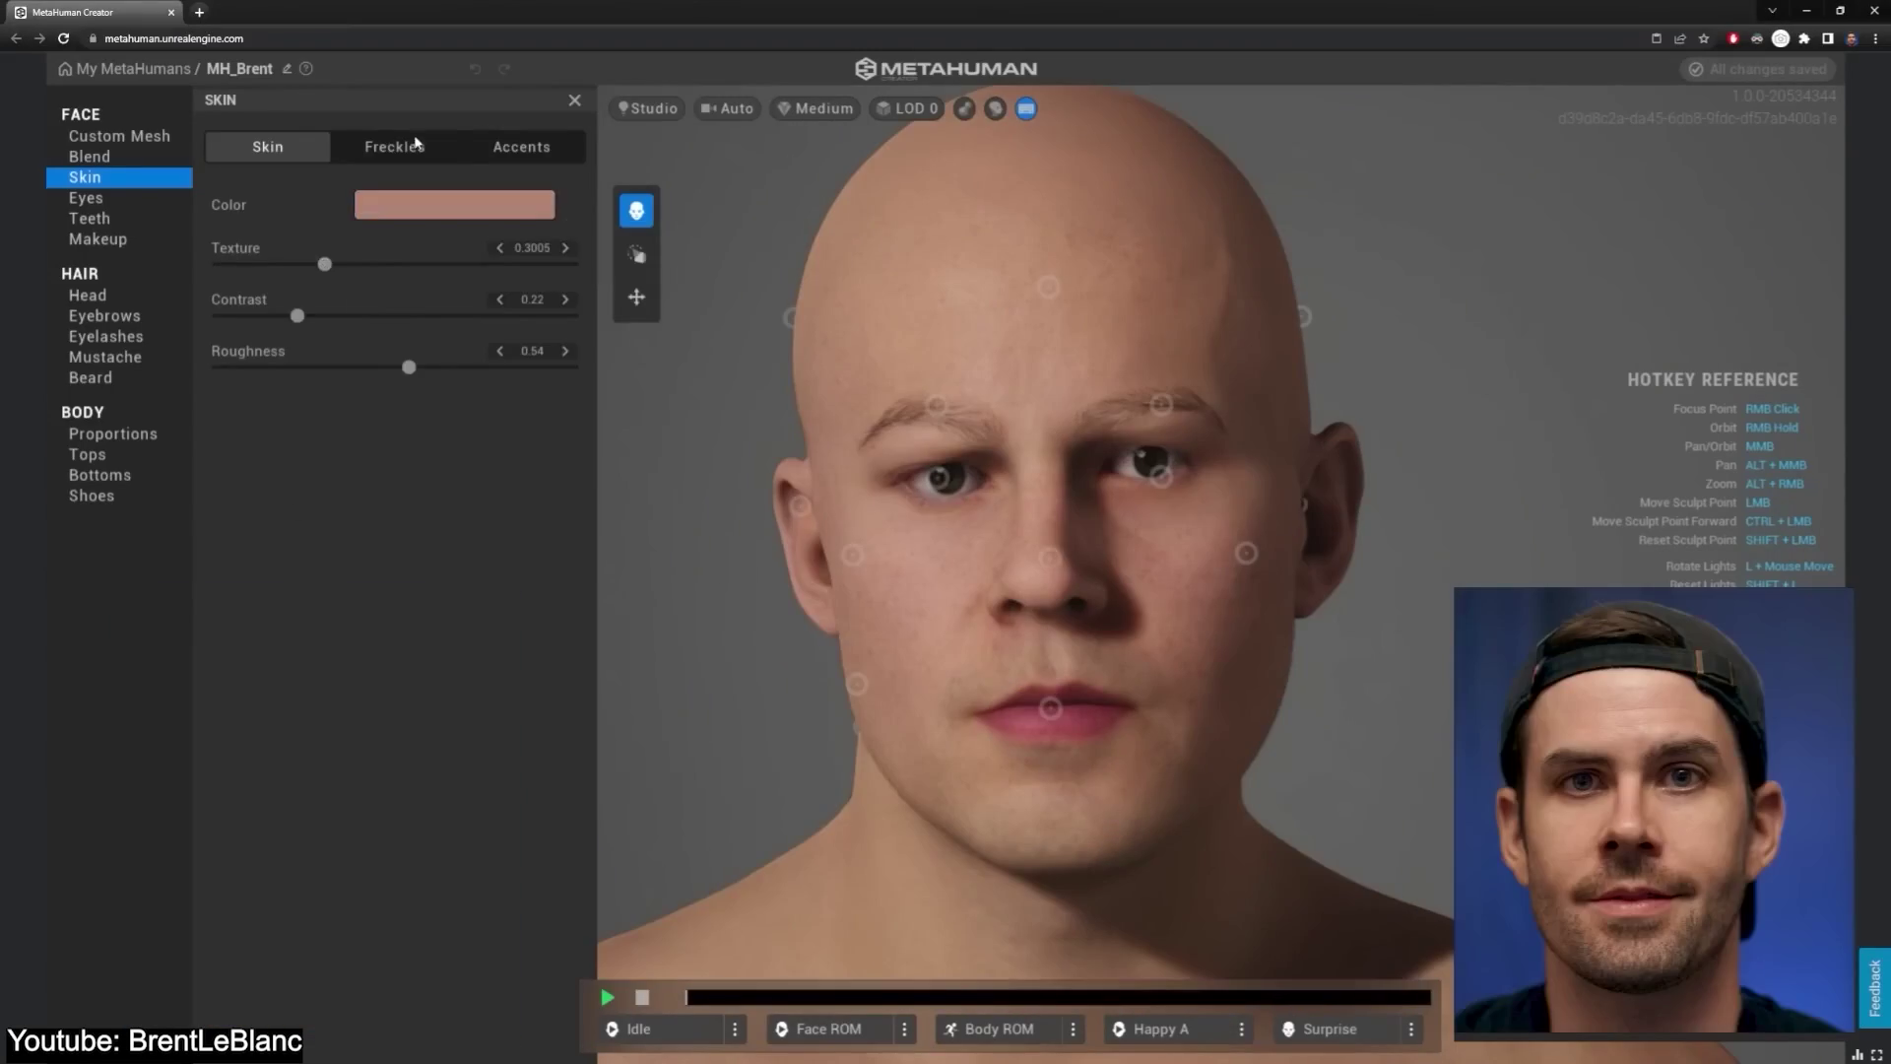
click(522, 146)
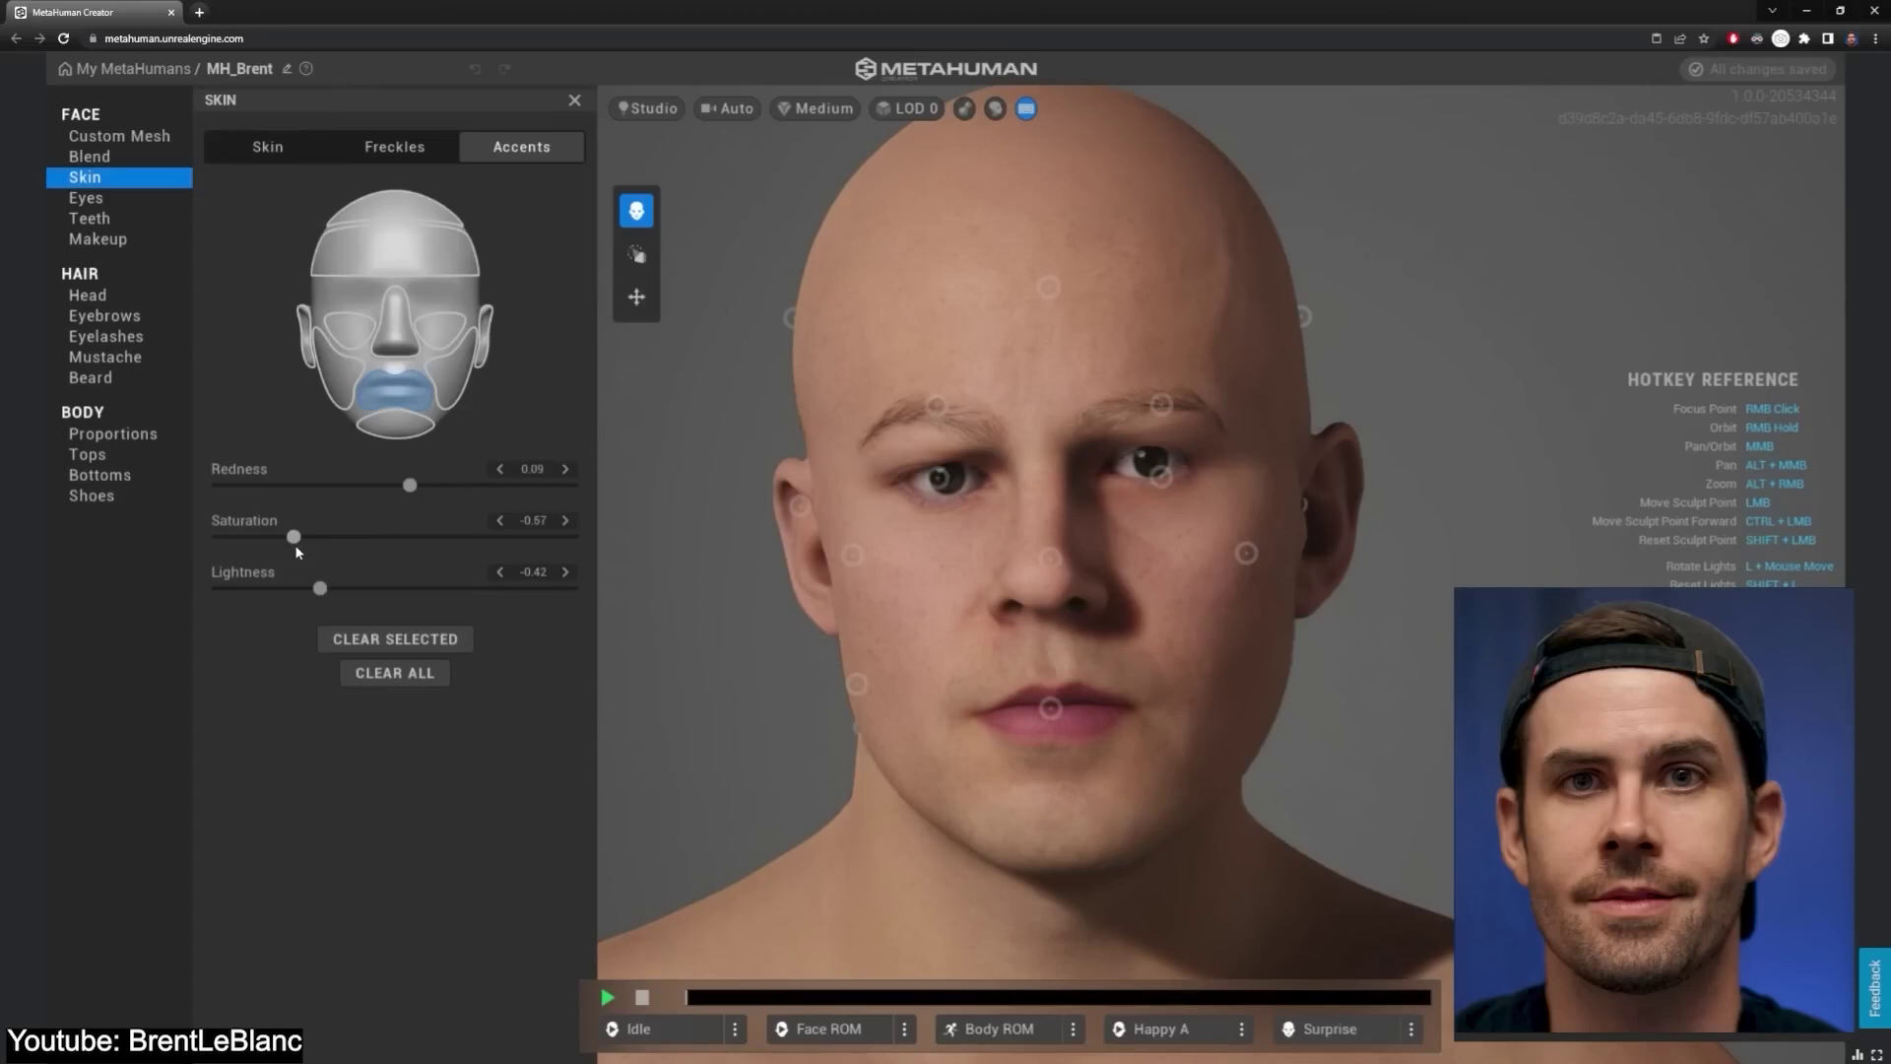
- Review the iris and sclera settings for both eyes
click(86, 197)
click(394, 145)
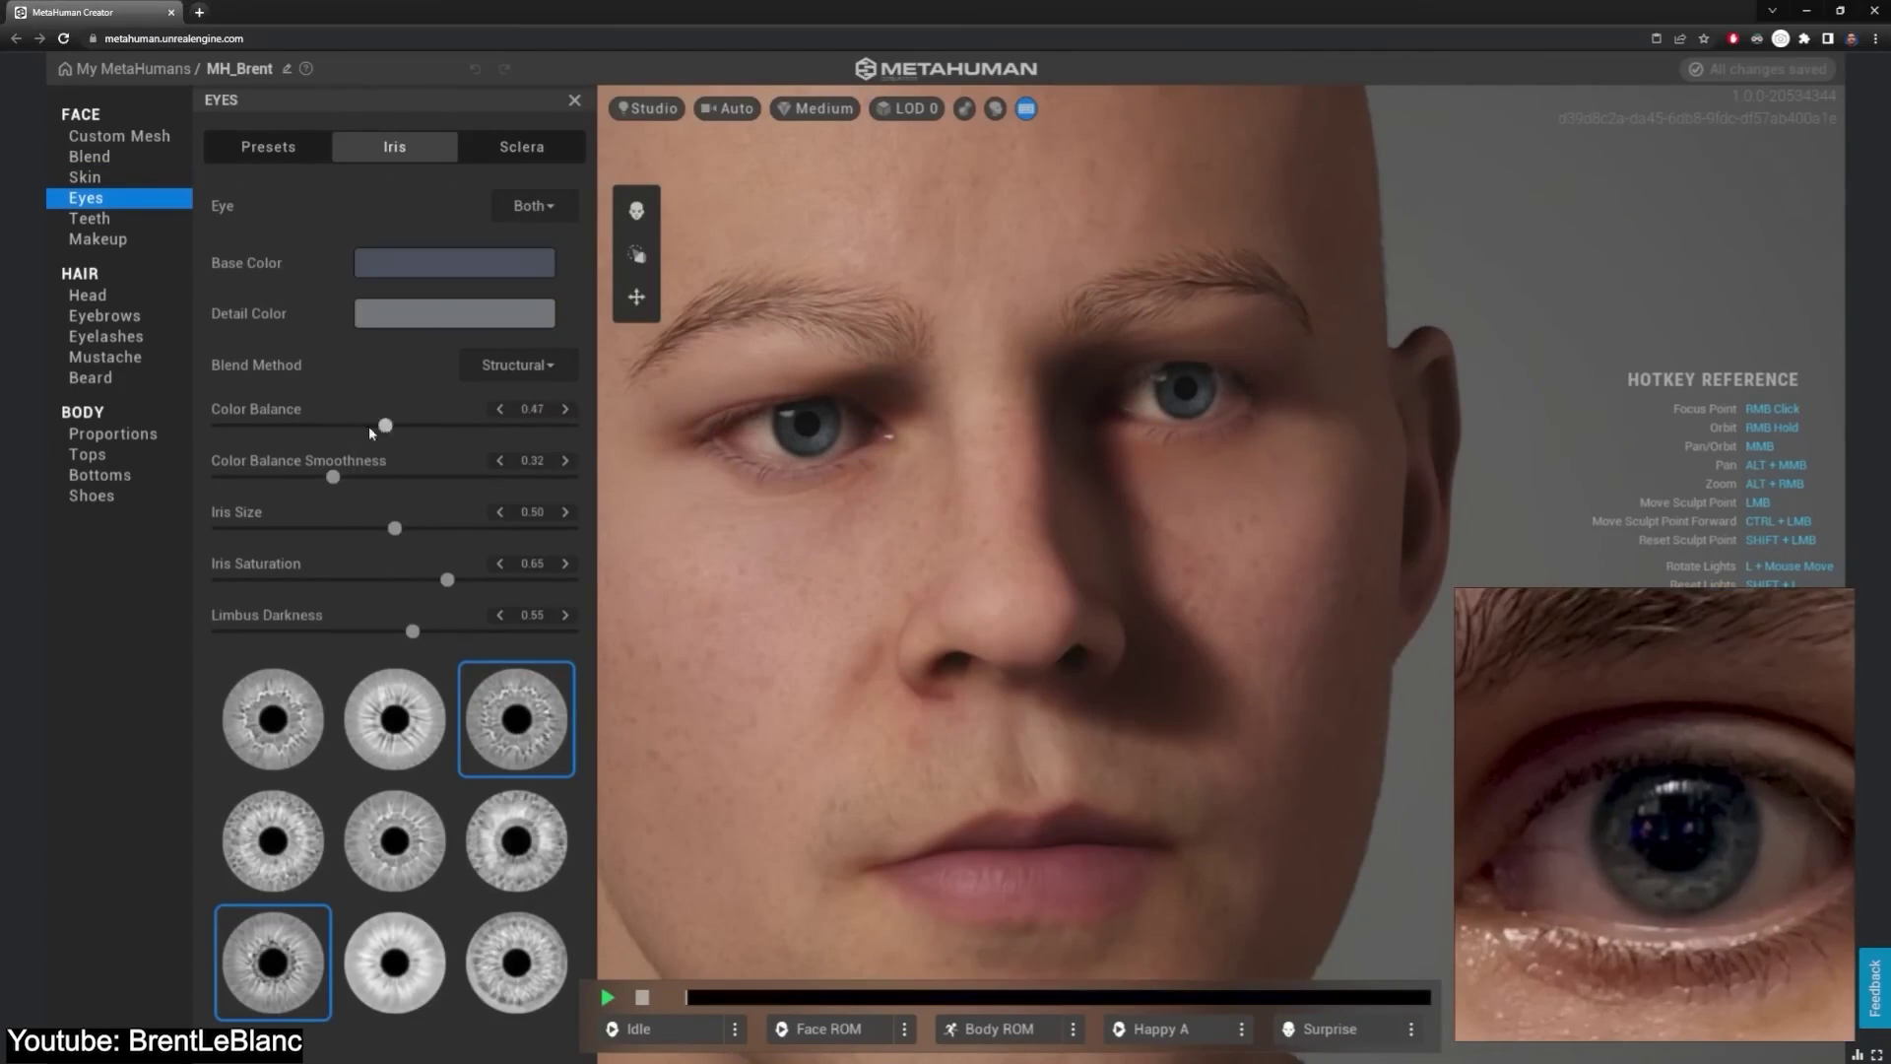
click(522, 146)
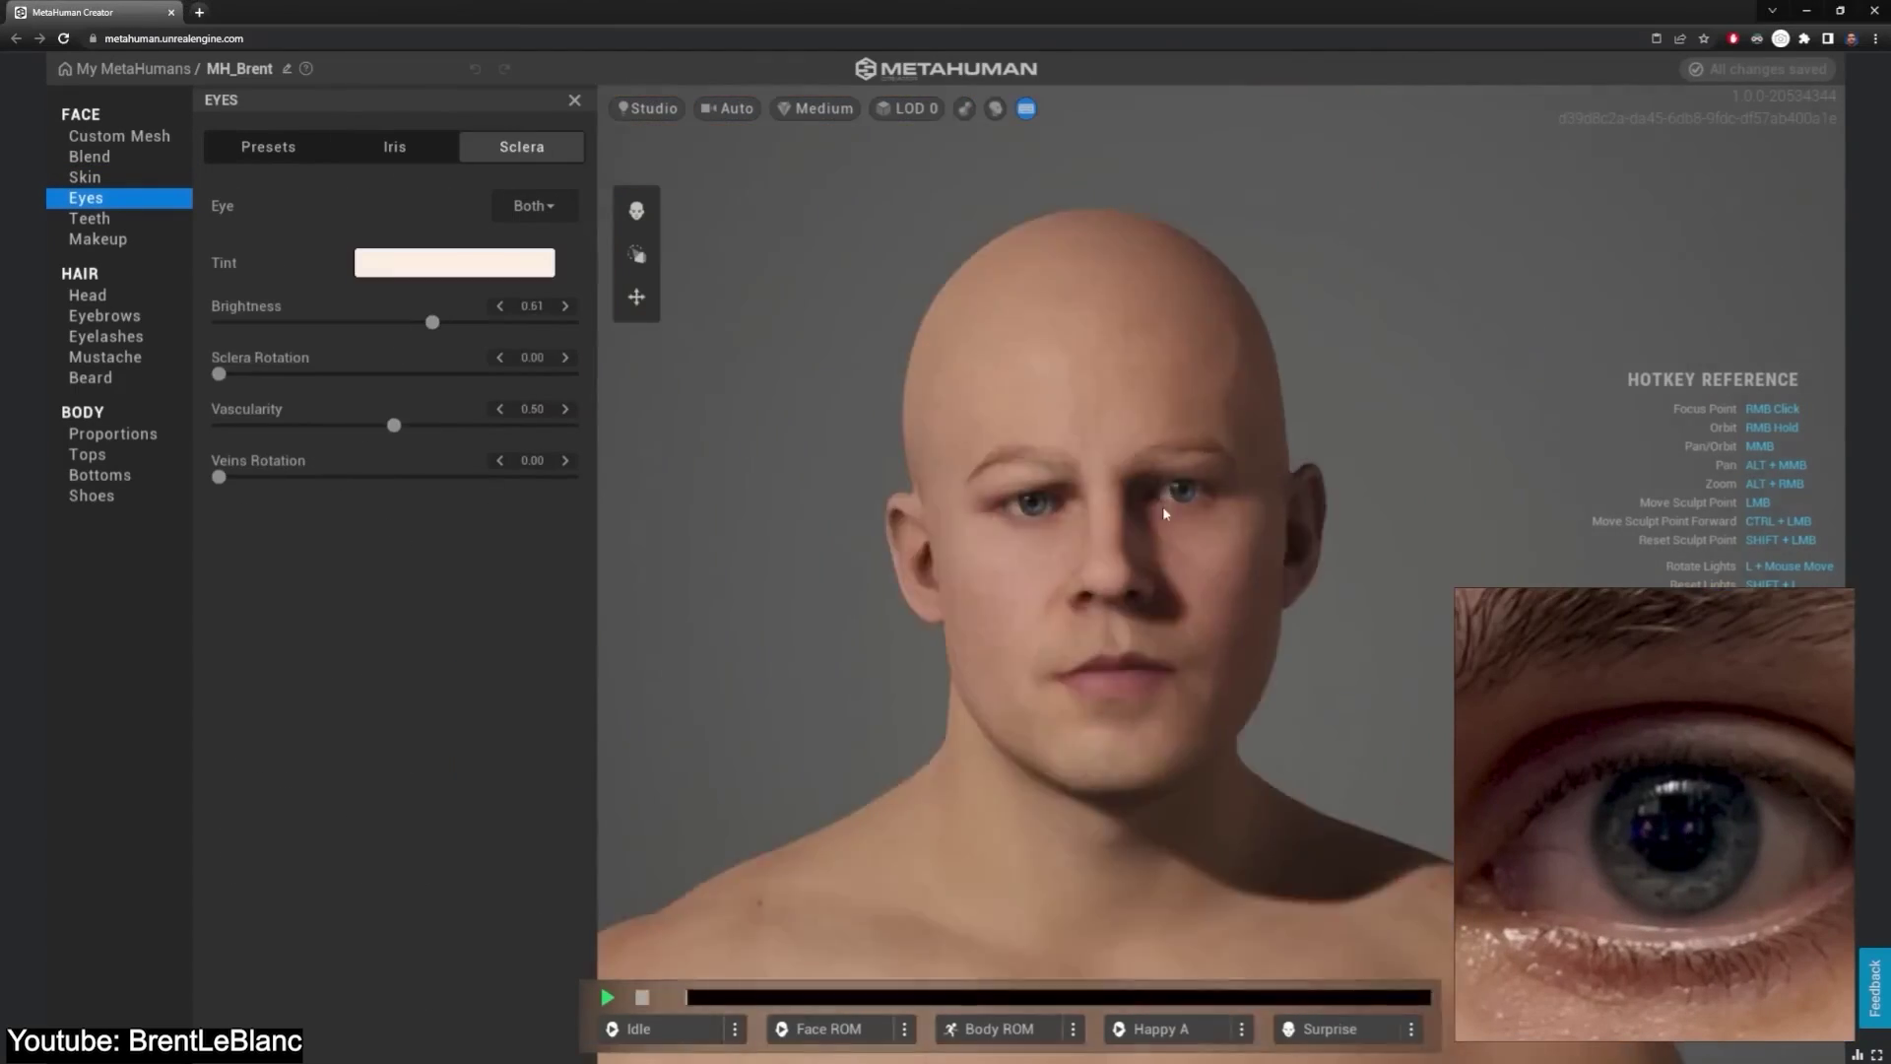
- Give the head a short swept-back hairstyle in dark brown and choose an eyebrow style
click(87, 295)
click(265, 904)
click(443, 204)
click(587, 364)
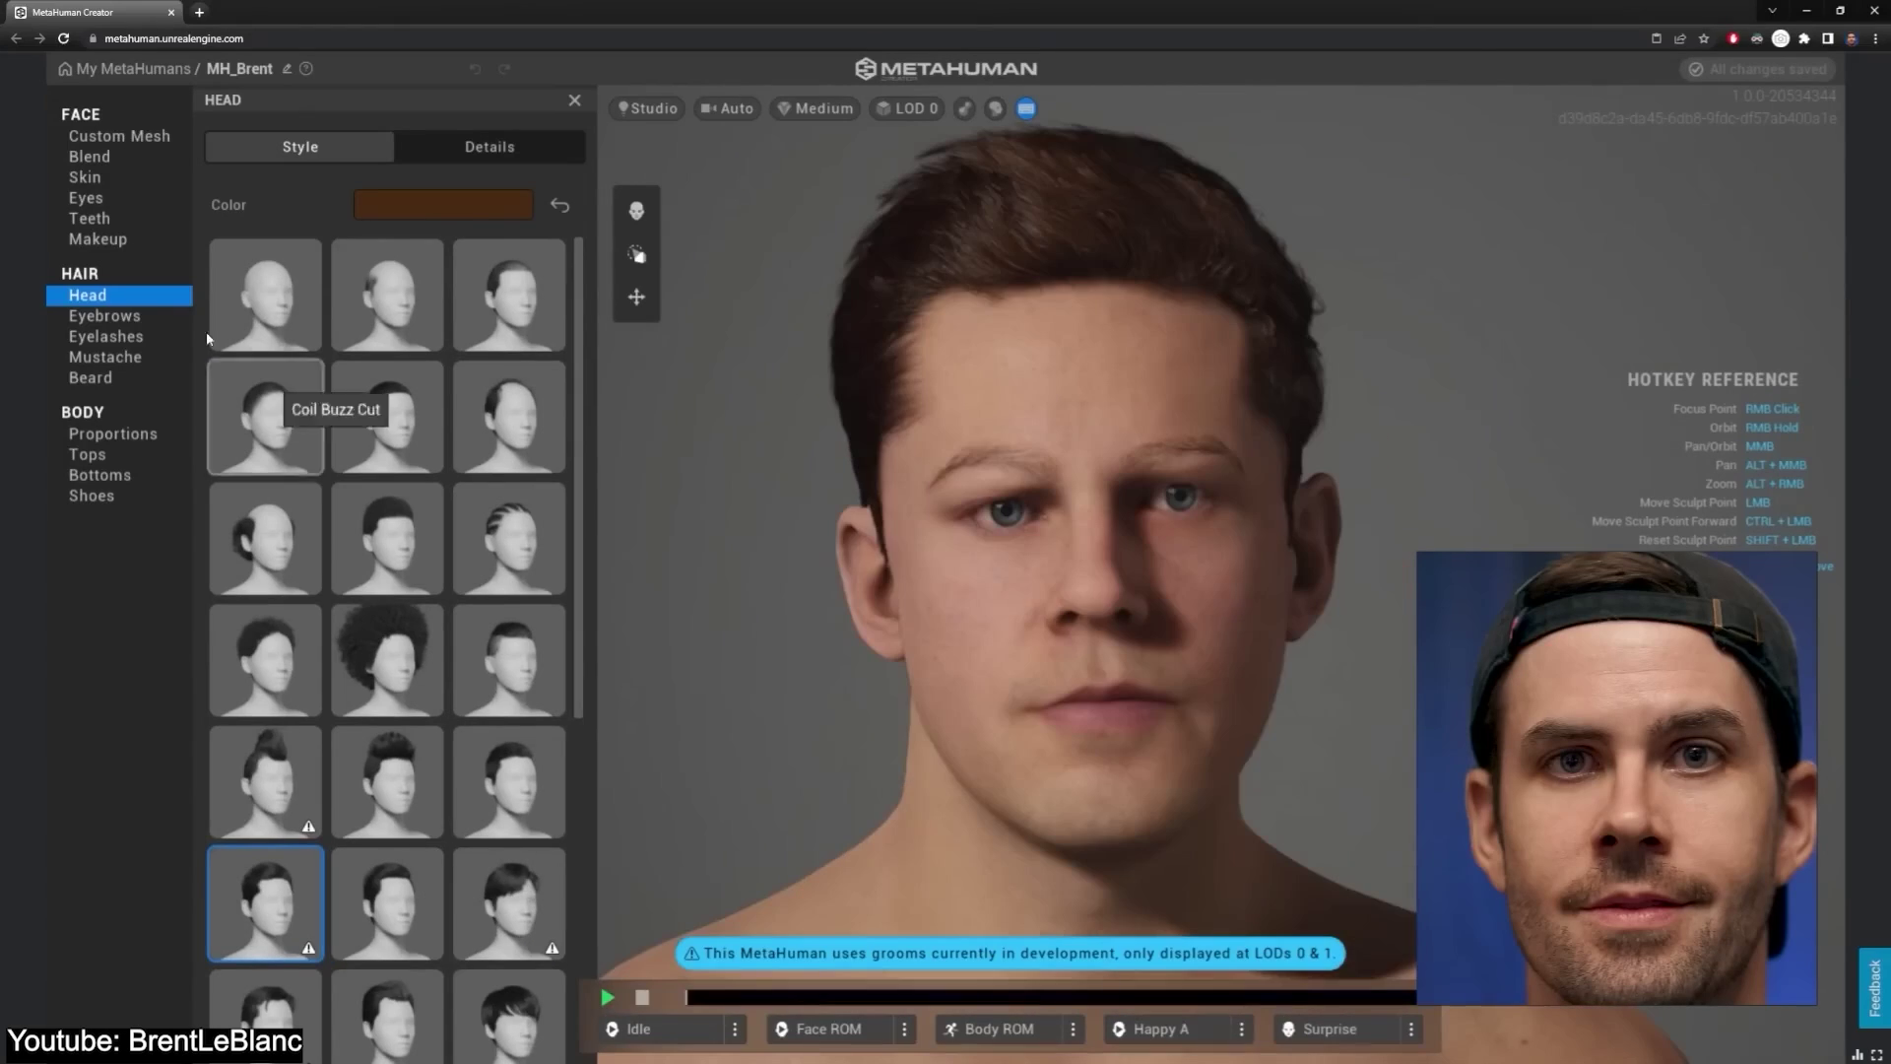
click(105, 315)
click(394, 660)
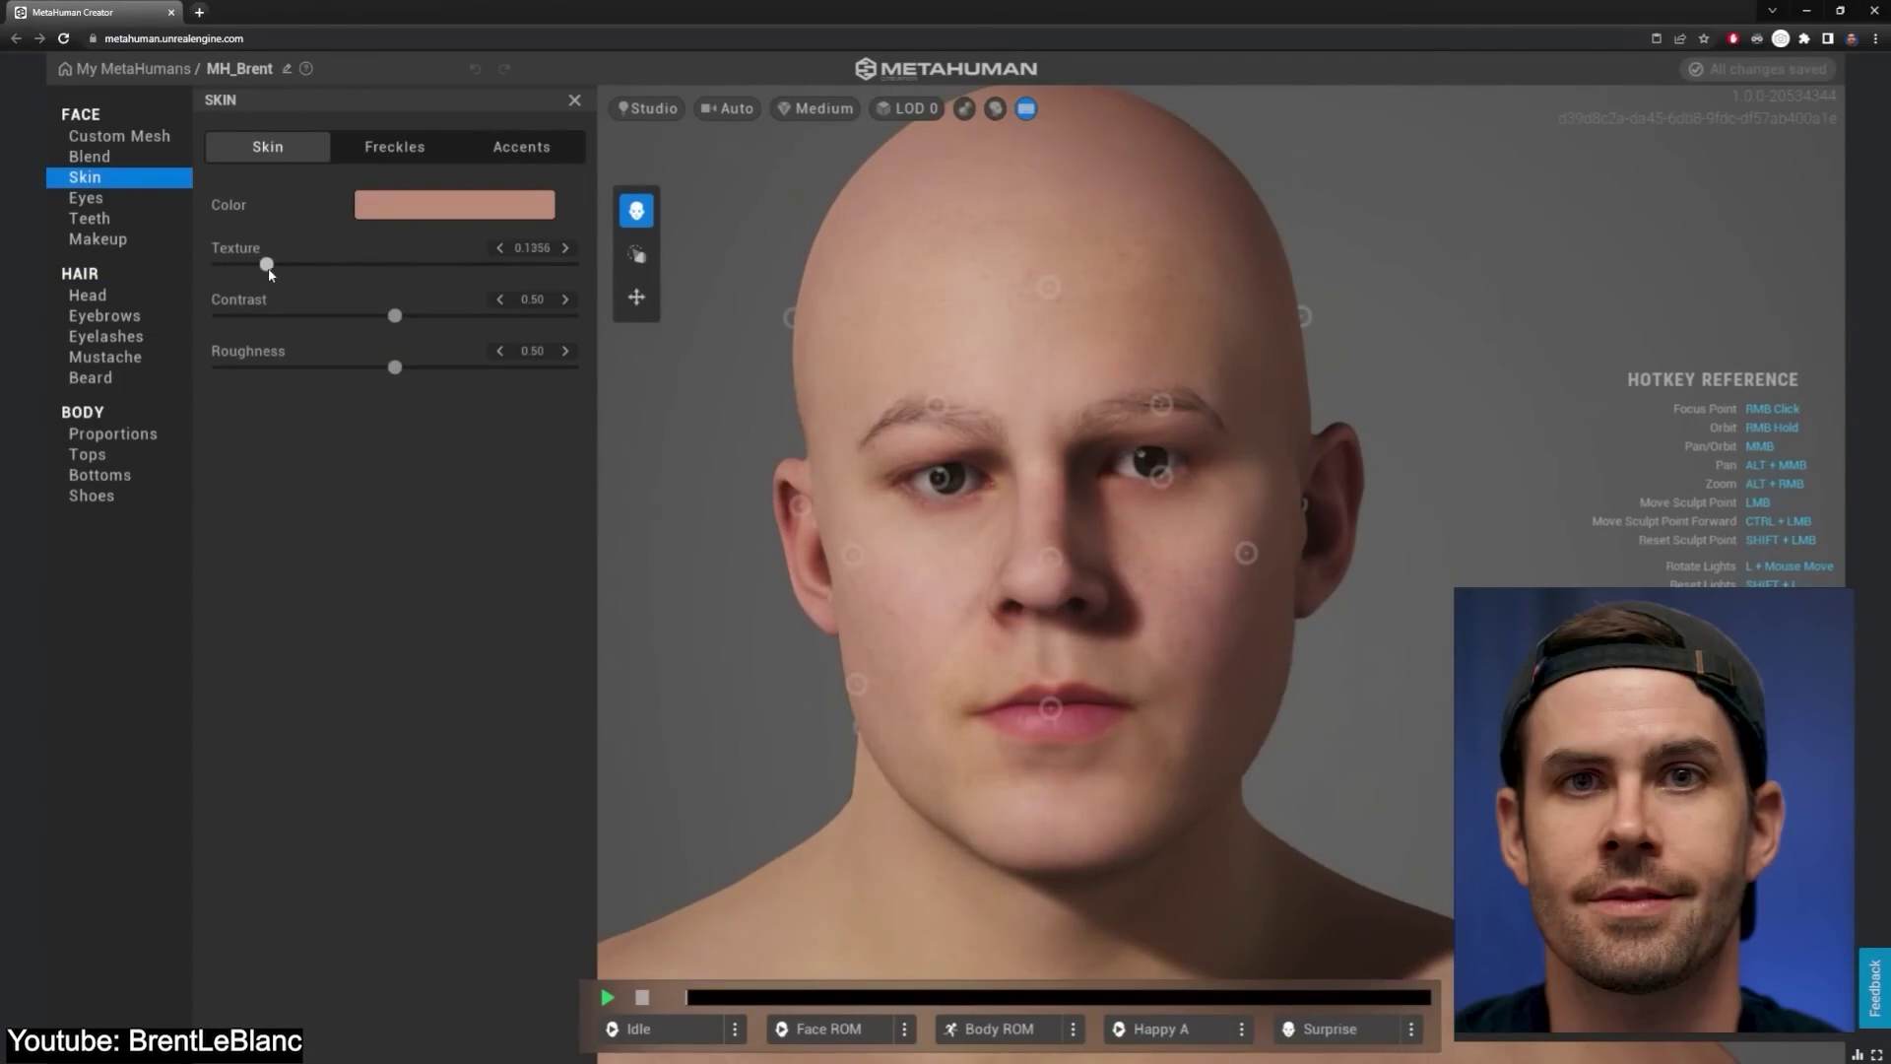
- Set the skin Texture value to about 0.14
drag(267, 264, 270, 264)
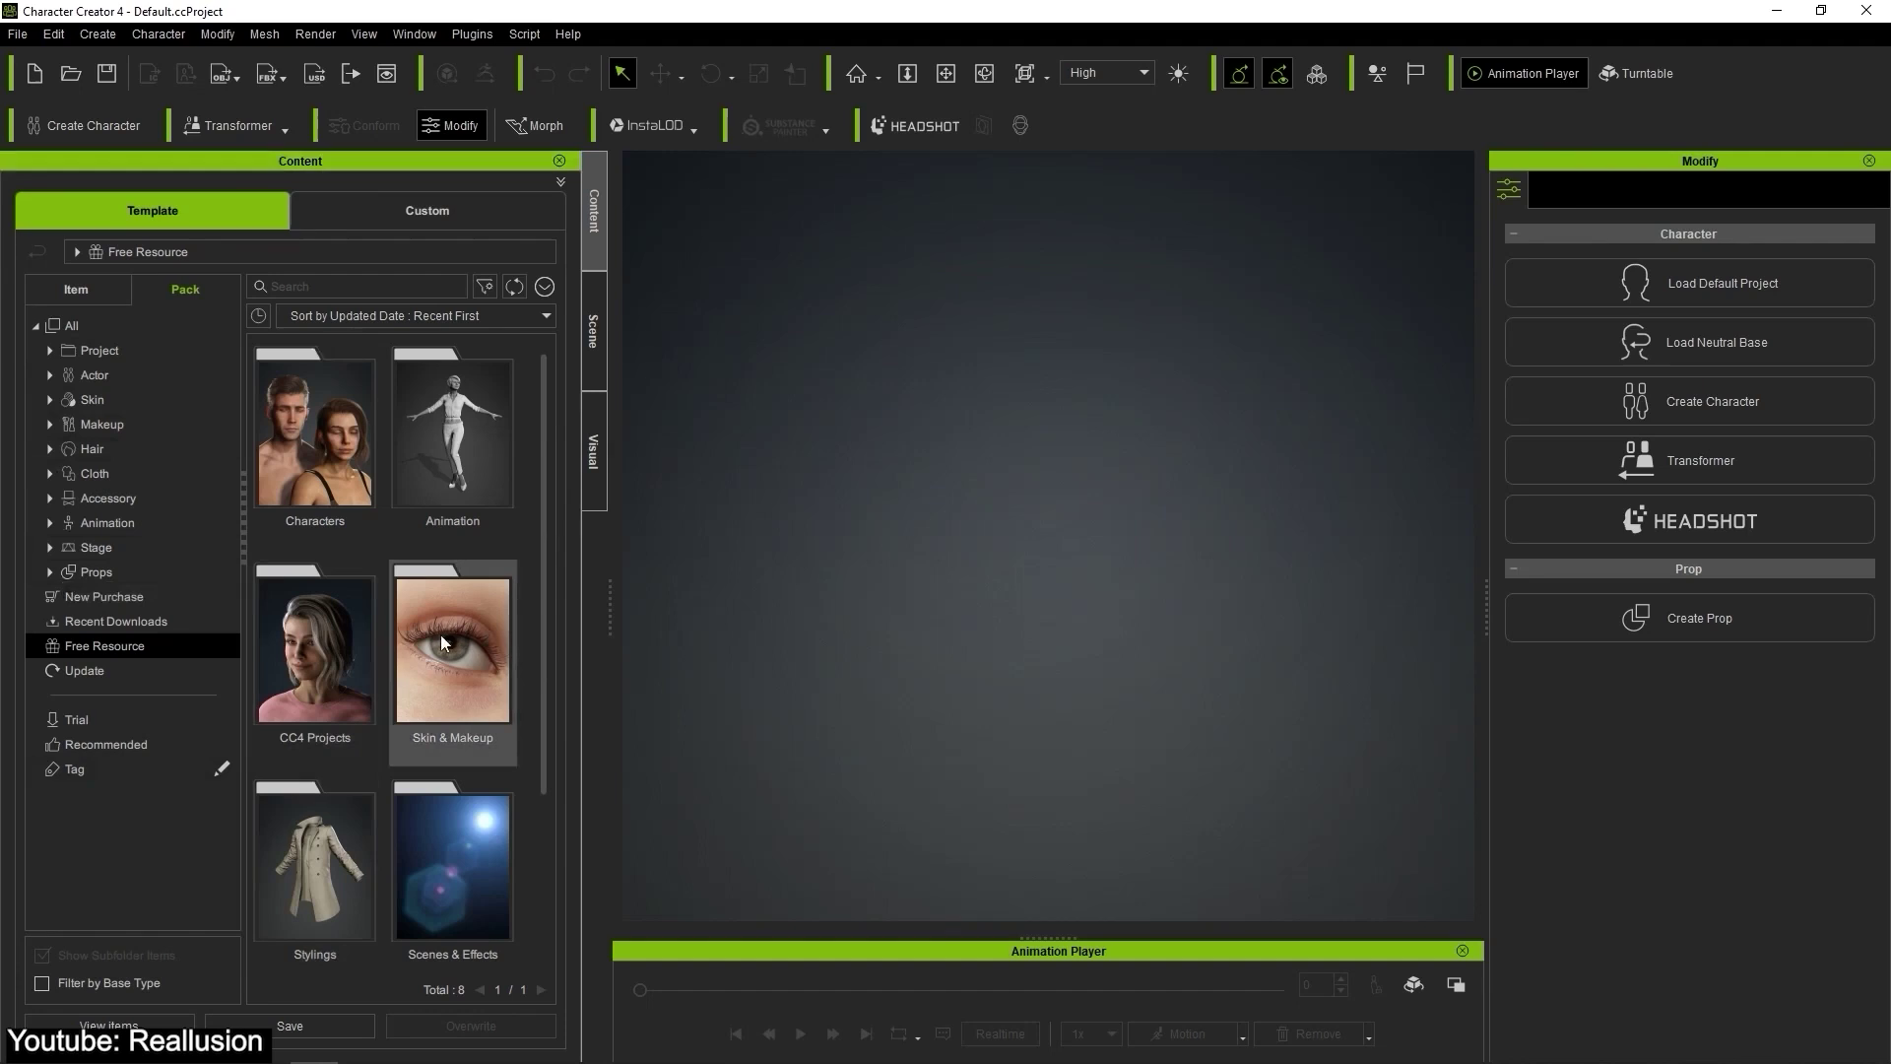
- In Character Creator 4, load the "2. Camila Facial Demo" project from the CC4 Projects pack into the viewport
drag(443, 413, 1050, 652)
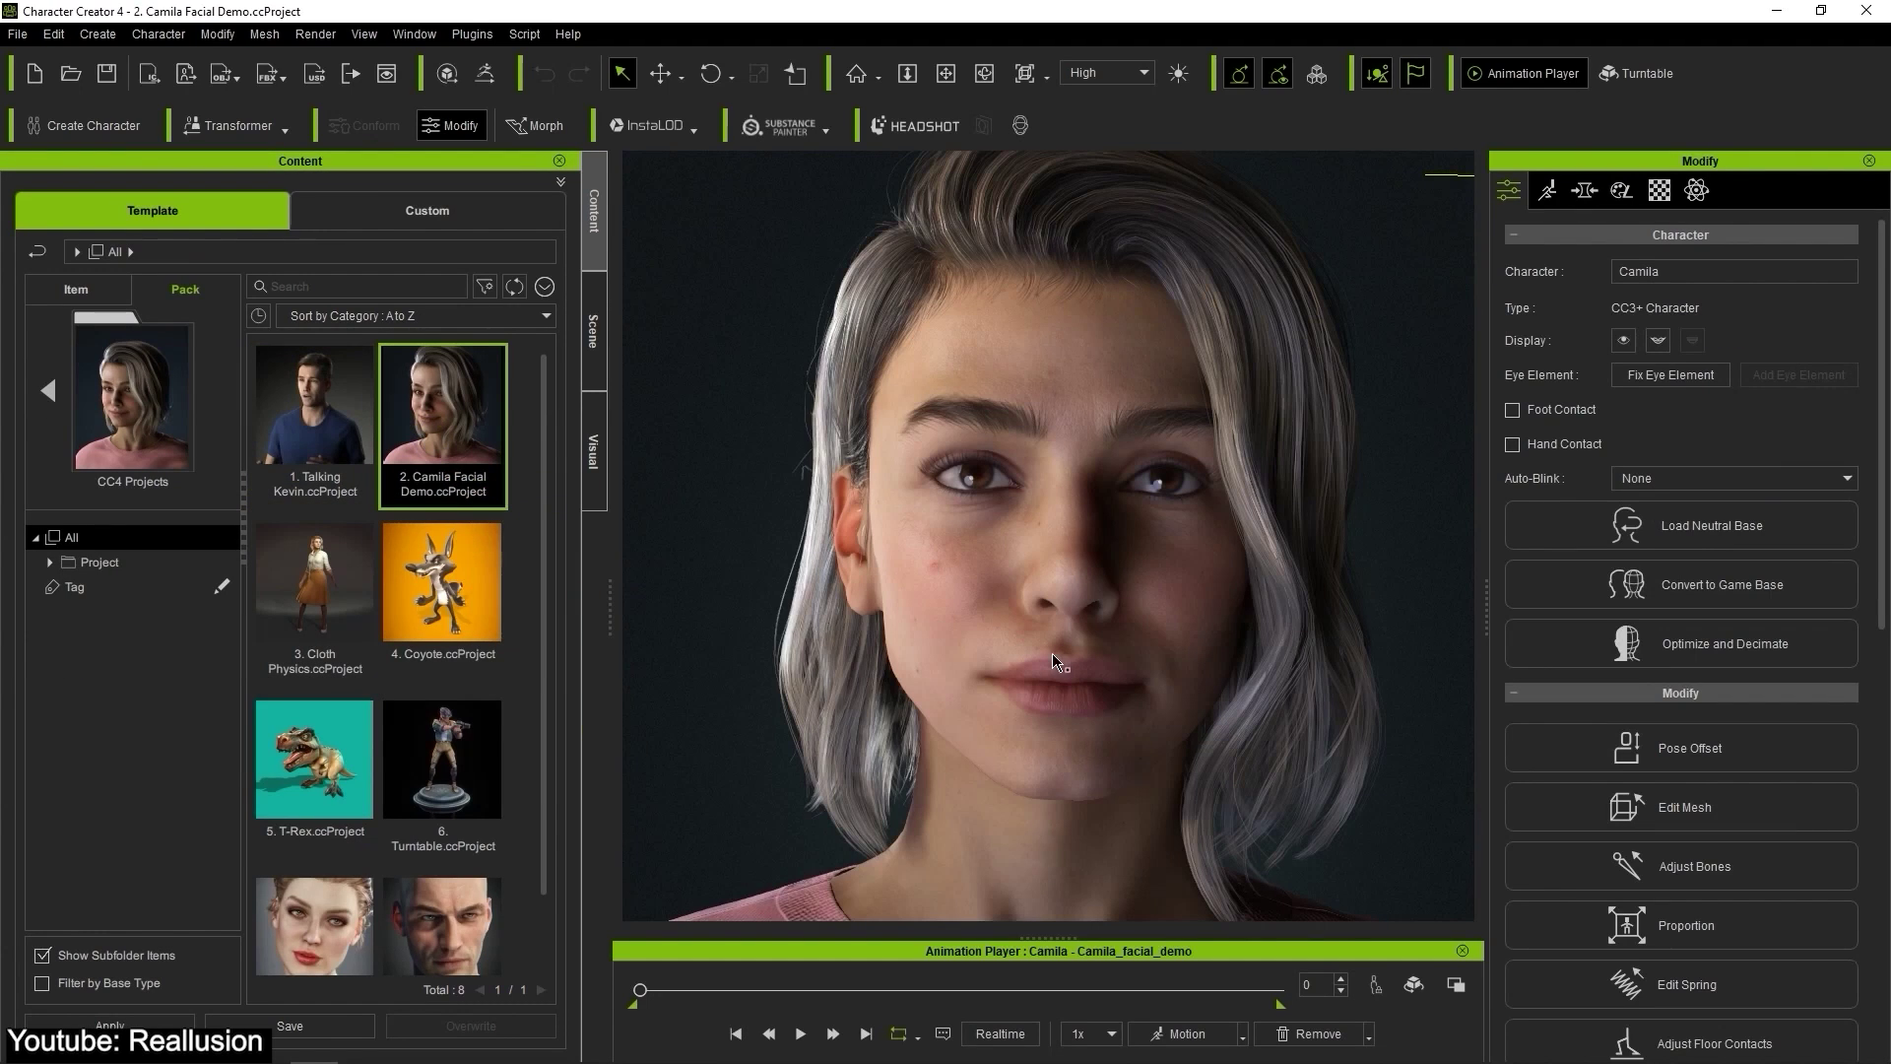
- Show the scene hierarchy and inspect Camila's parts by selecting her eyes, hair and T-shirt in the viewport
click(591, 356)
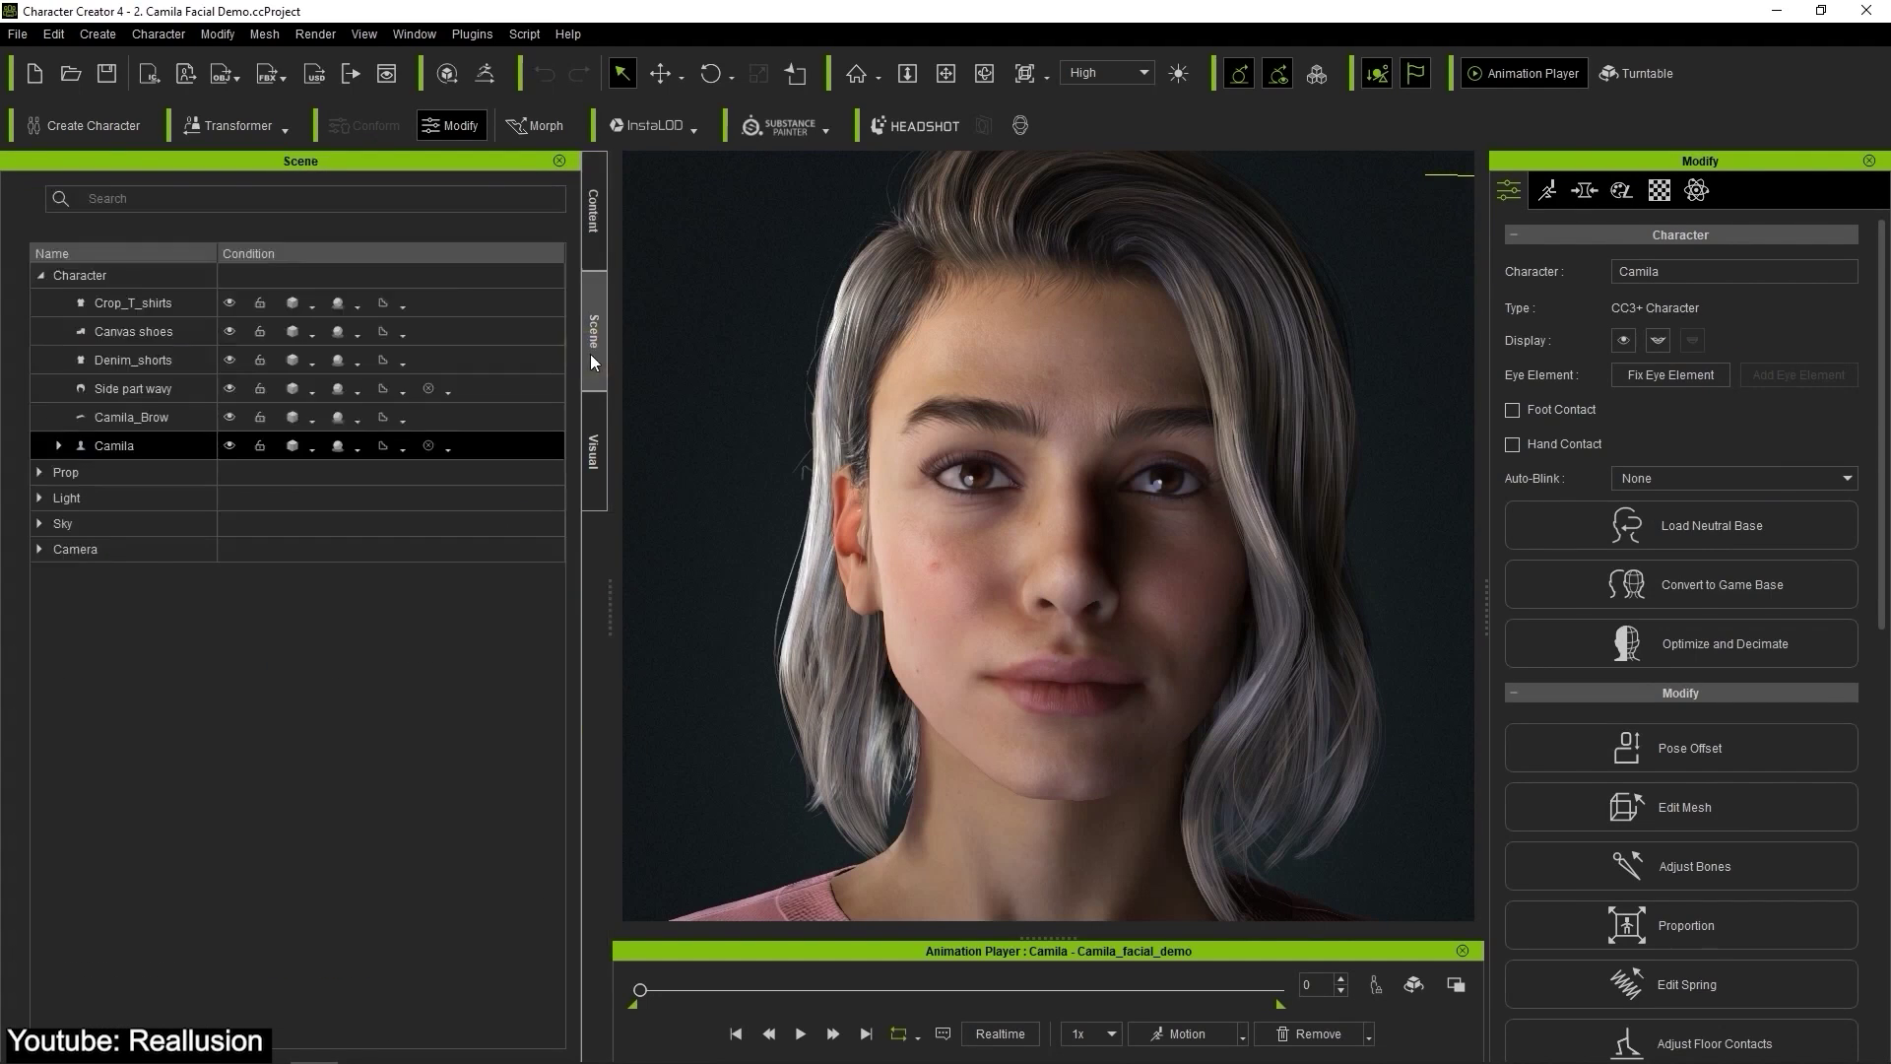
click(1222, 429)
click(985, 483)
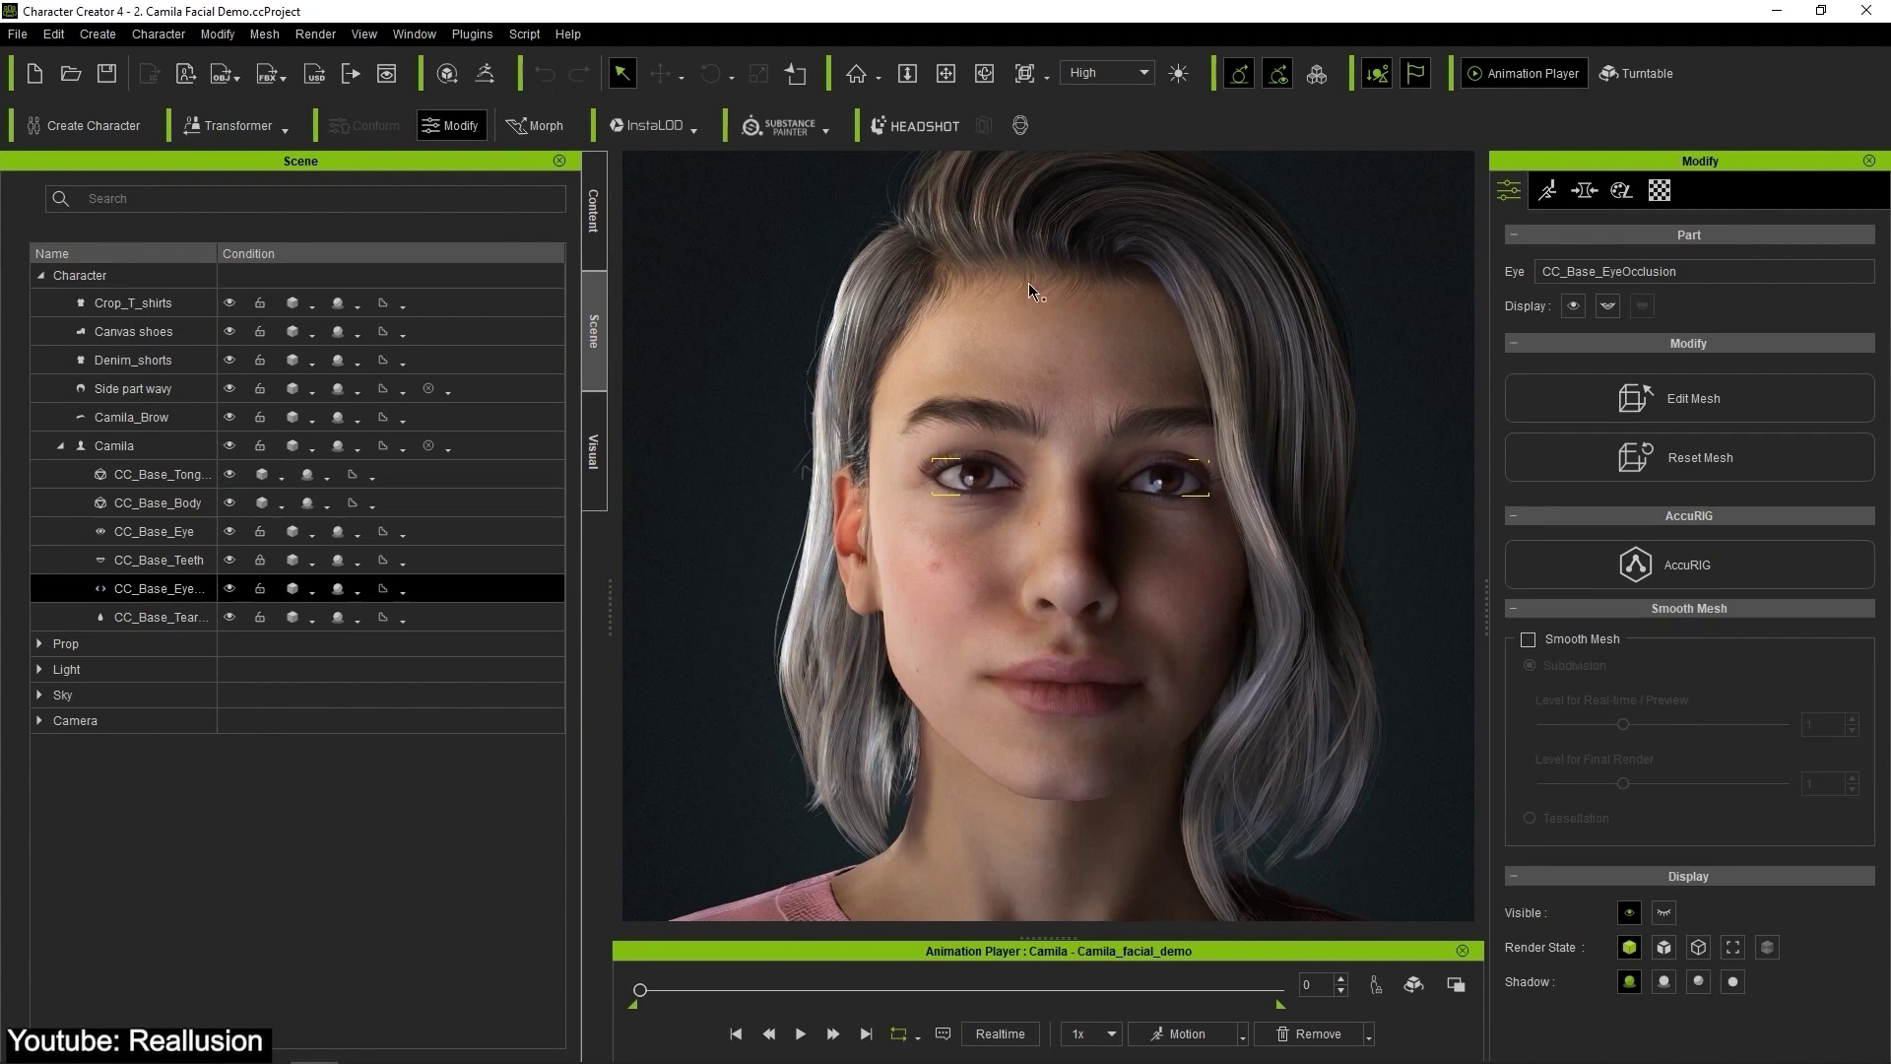
click(1330, 591)
click(1083, 906)
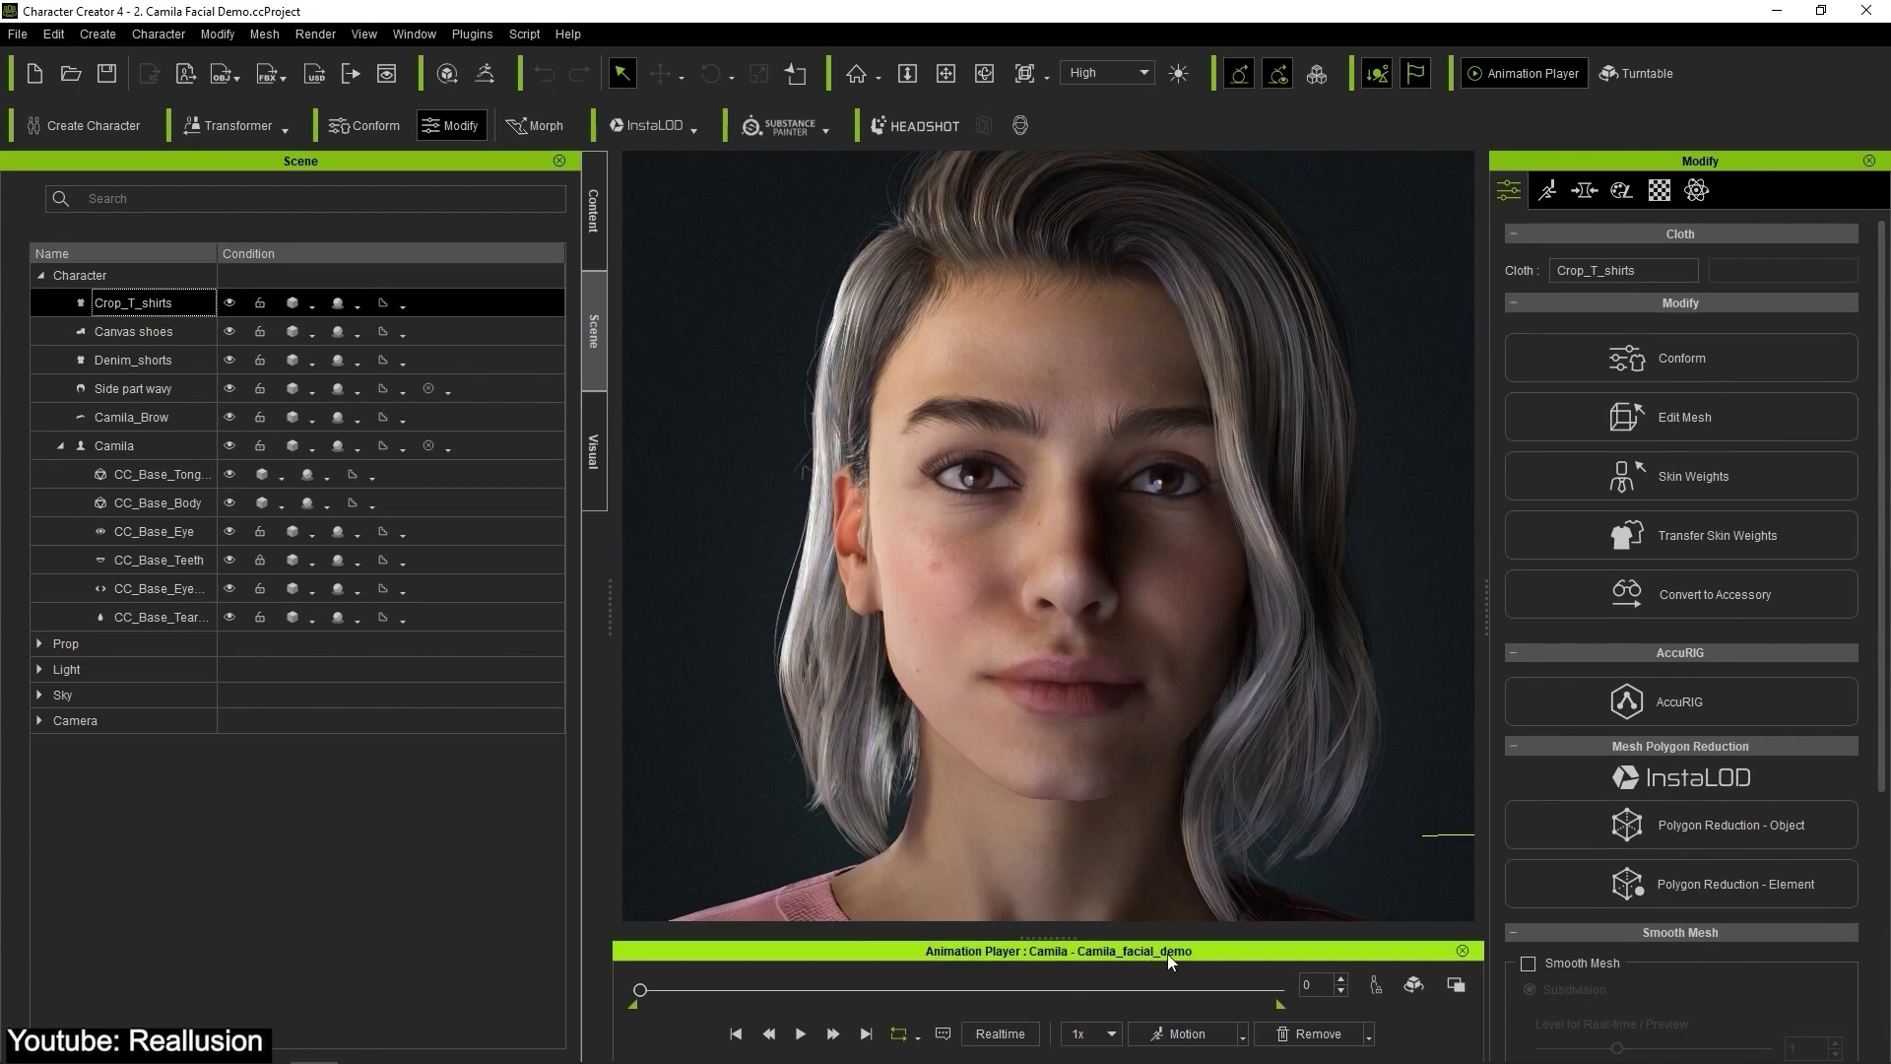
- Play Camila's facial demo animation and pause it
click(801, 1033)
click(801, 1033)
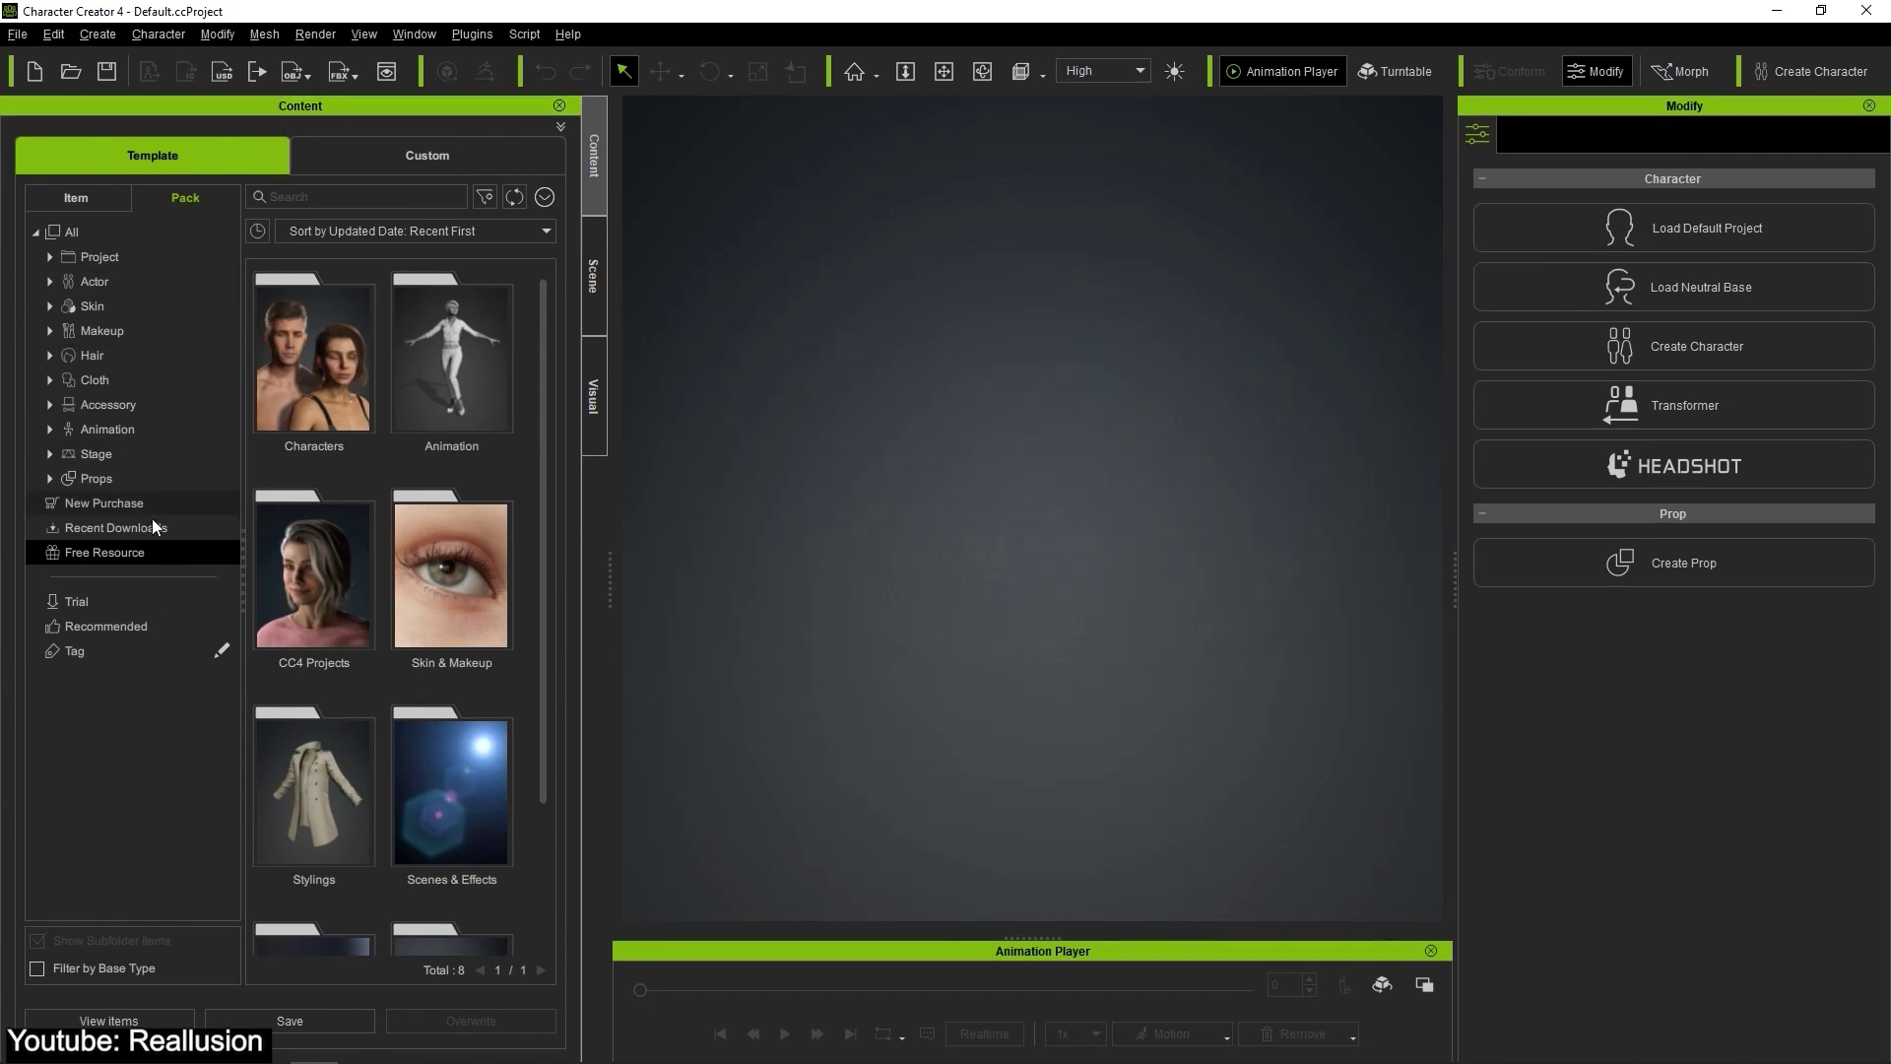
- Open the Characters pack among the free resources and browse its avatars
scroll(534, 621, down, 2)
scroll(458, 345, up, 2)
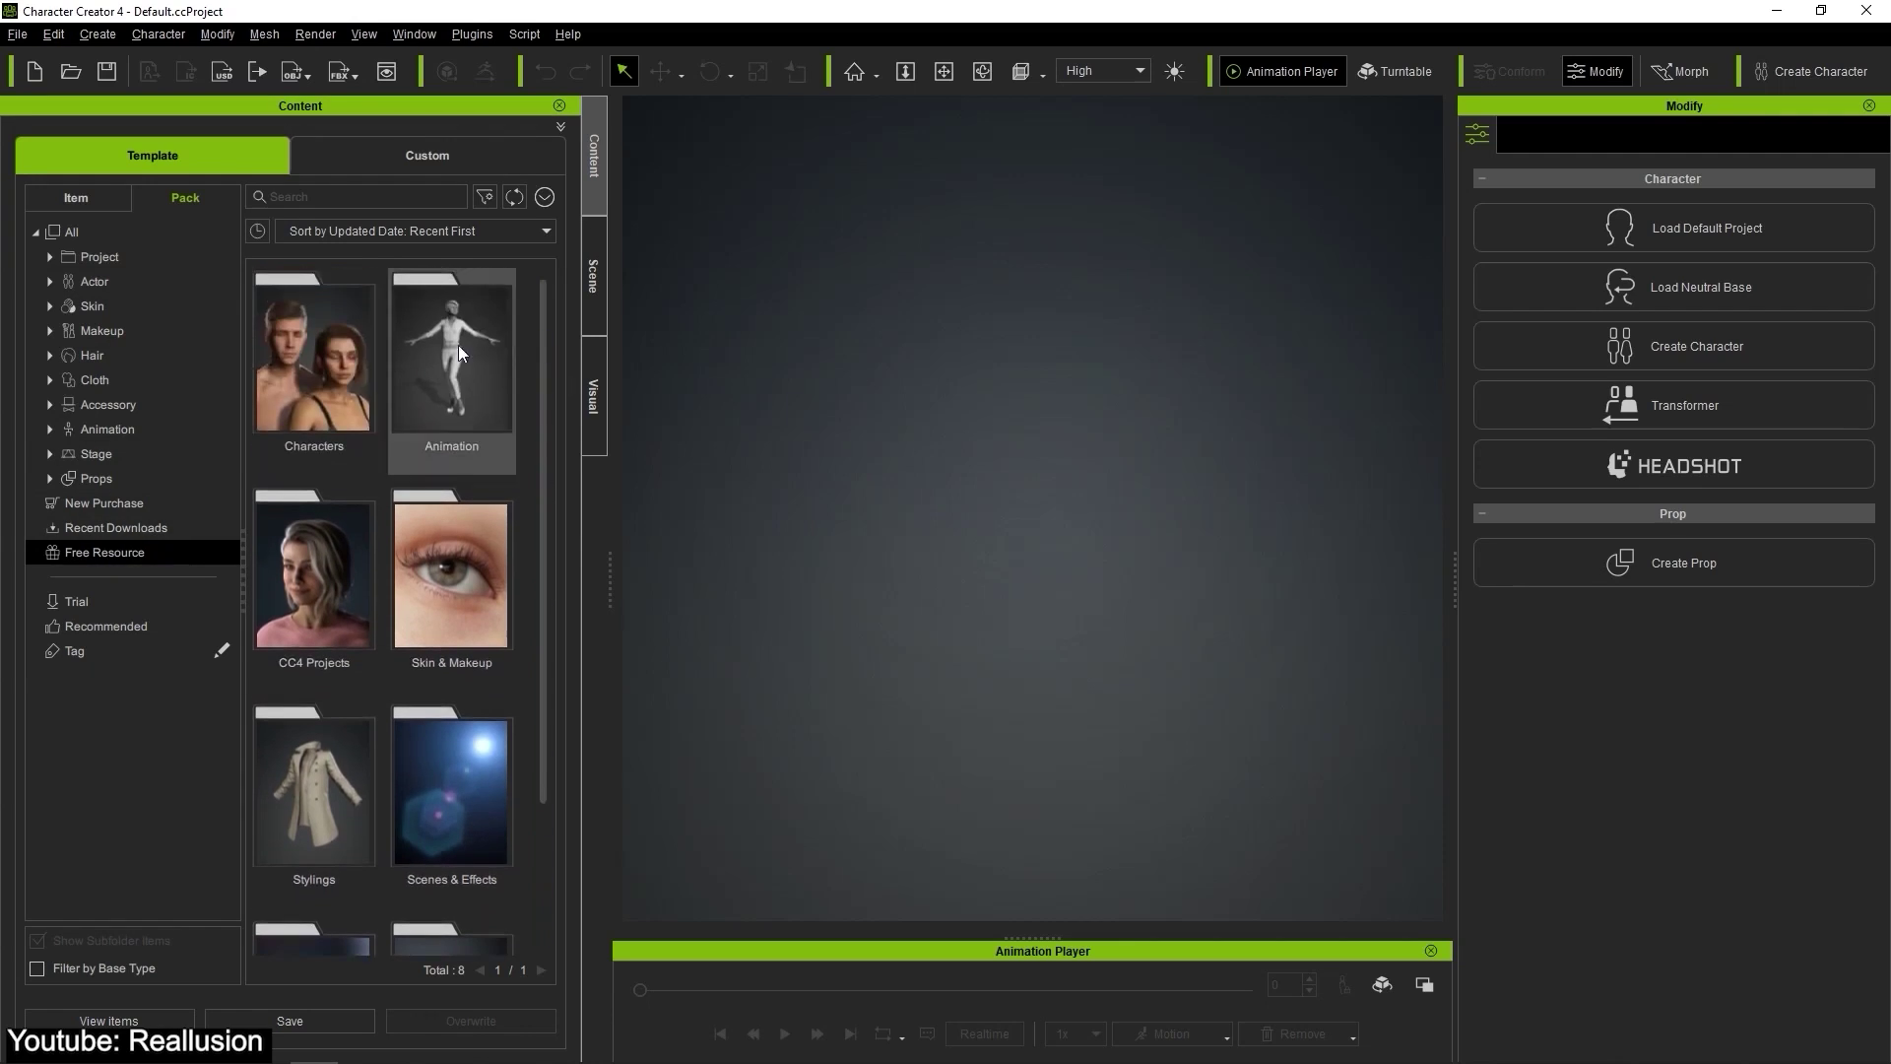
double_click(357, 375)
scroll(507, 717, down, 5)
scroll(534, 353, up, 5)
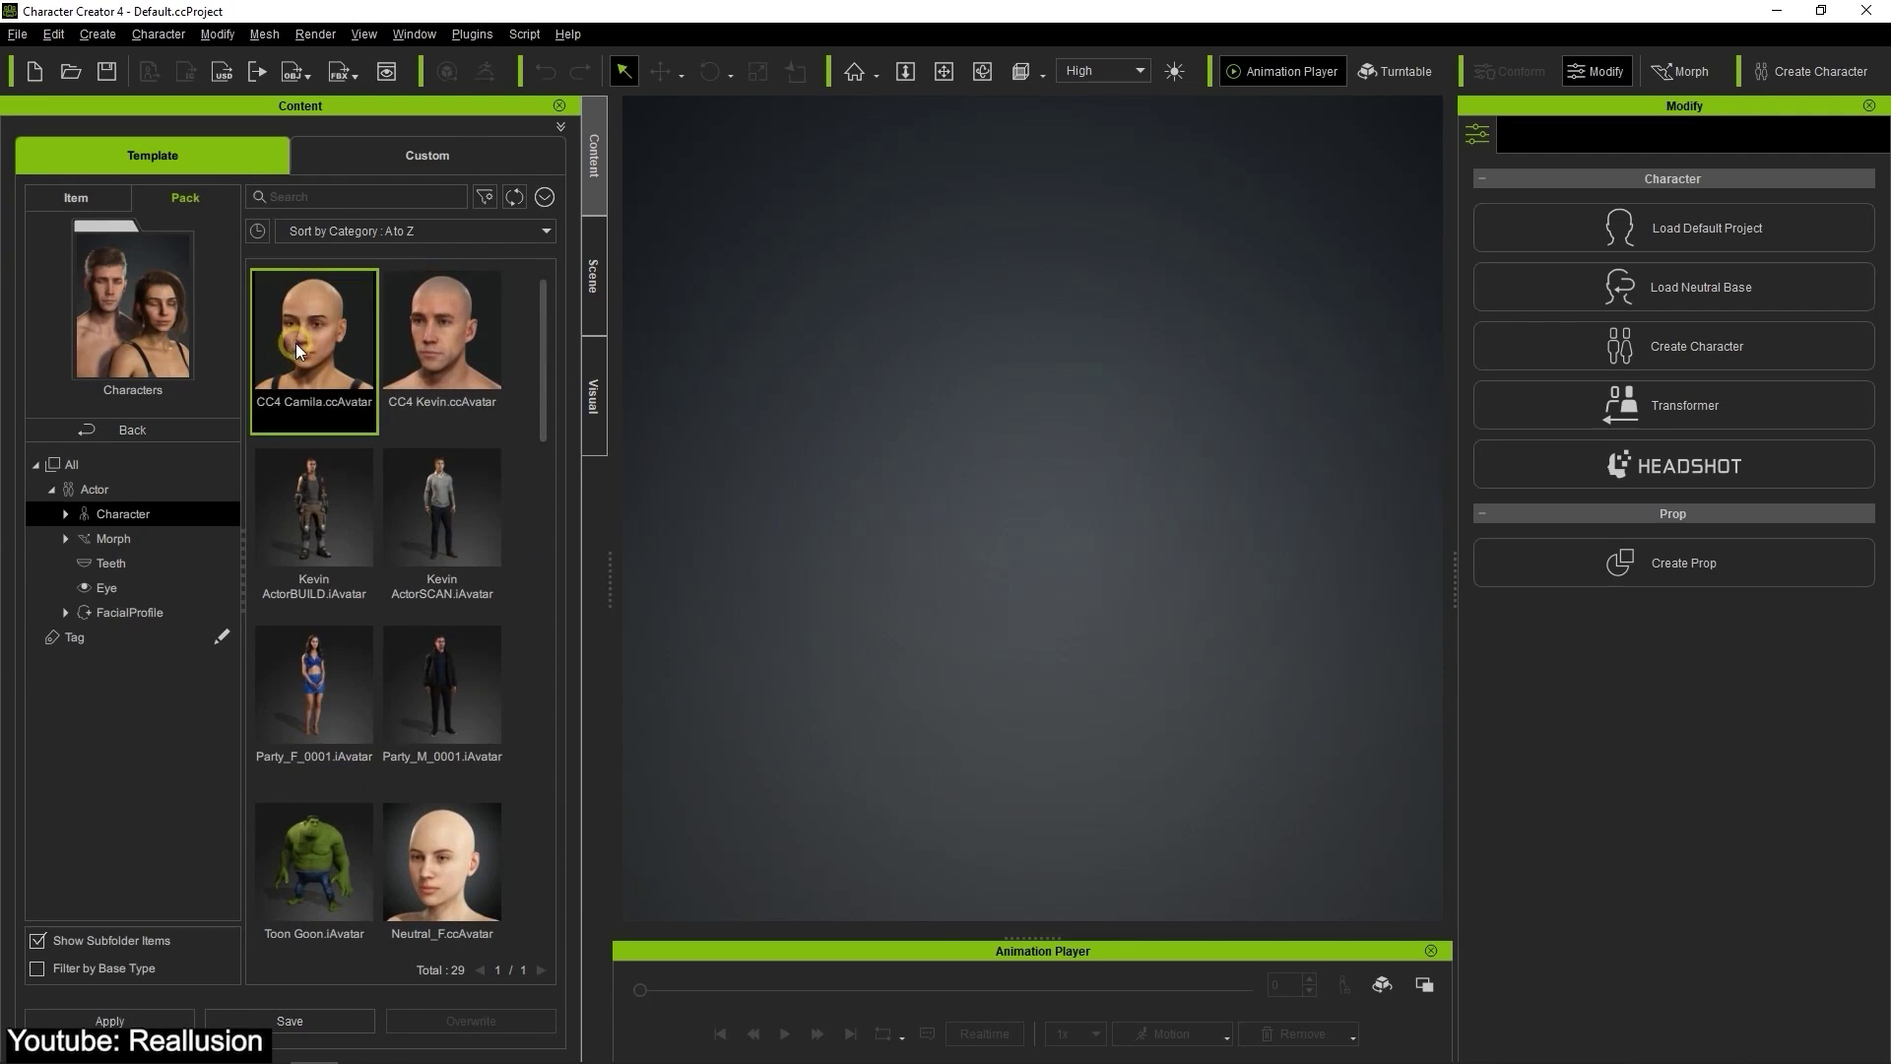
- Load the CC4 Kevin avatar into the viewport and apply a male idle motion to him
drag(442, 335, 802, 606)
click(1140, 1044)
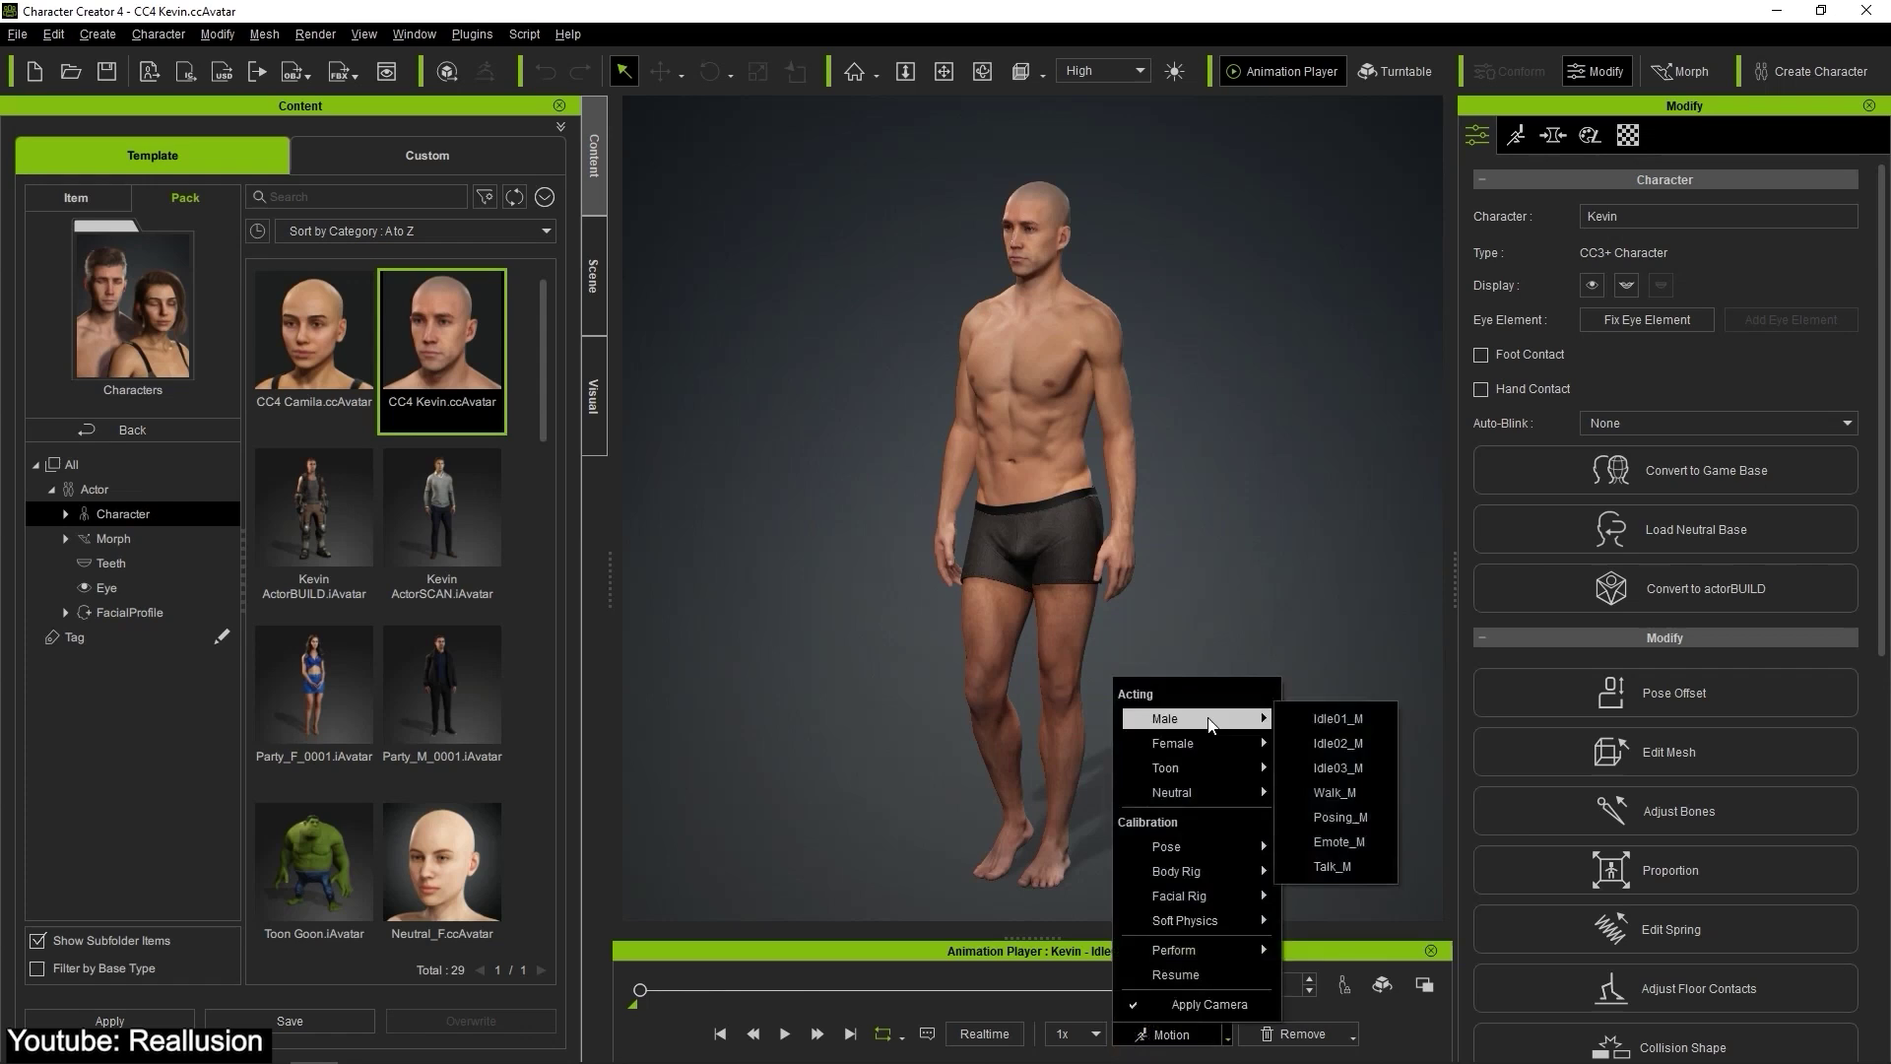
click(1325, 735)
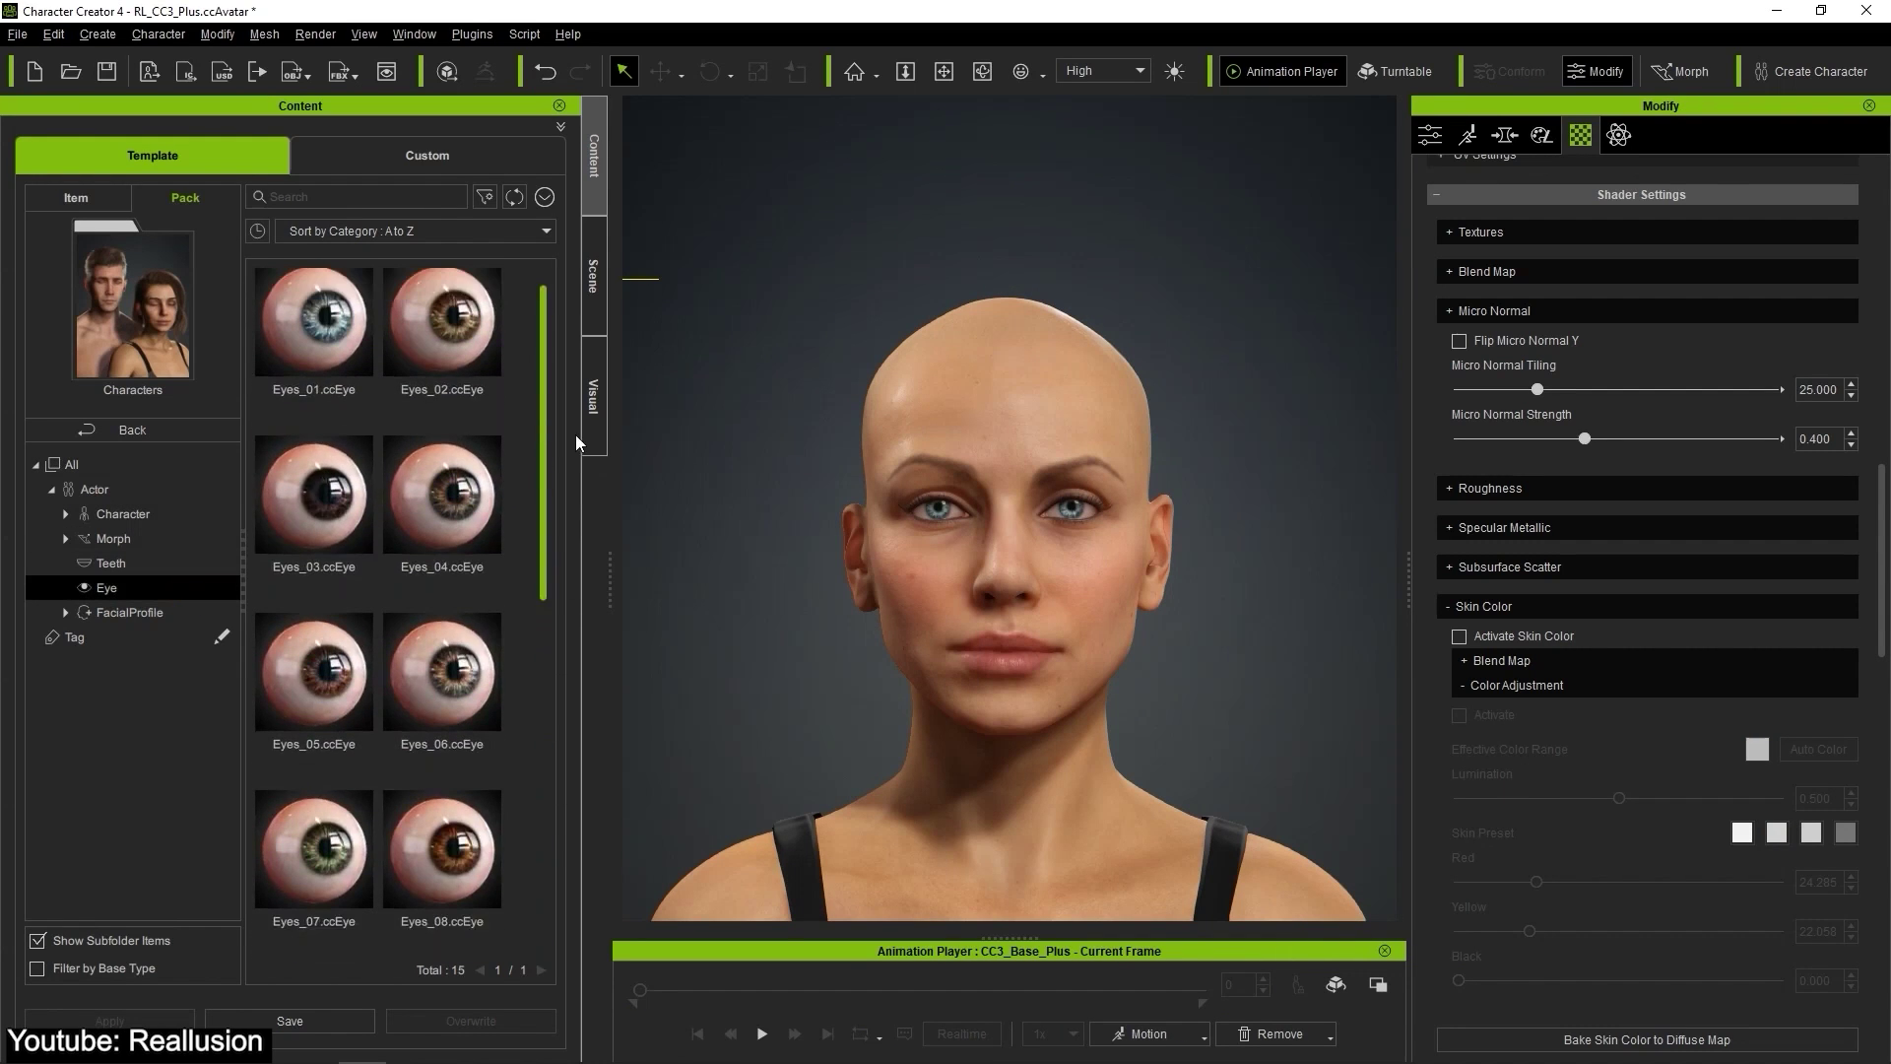
- Apply the Eyes_05 preset to the female base character
double_click(313, 684)
click(784, 595)
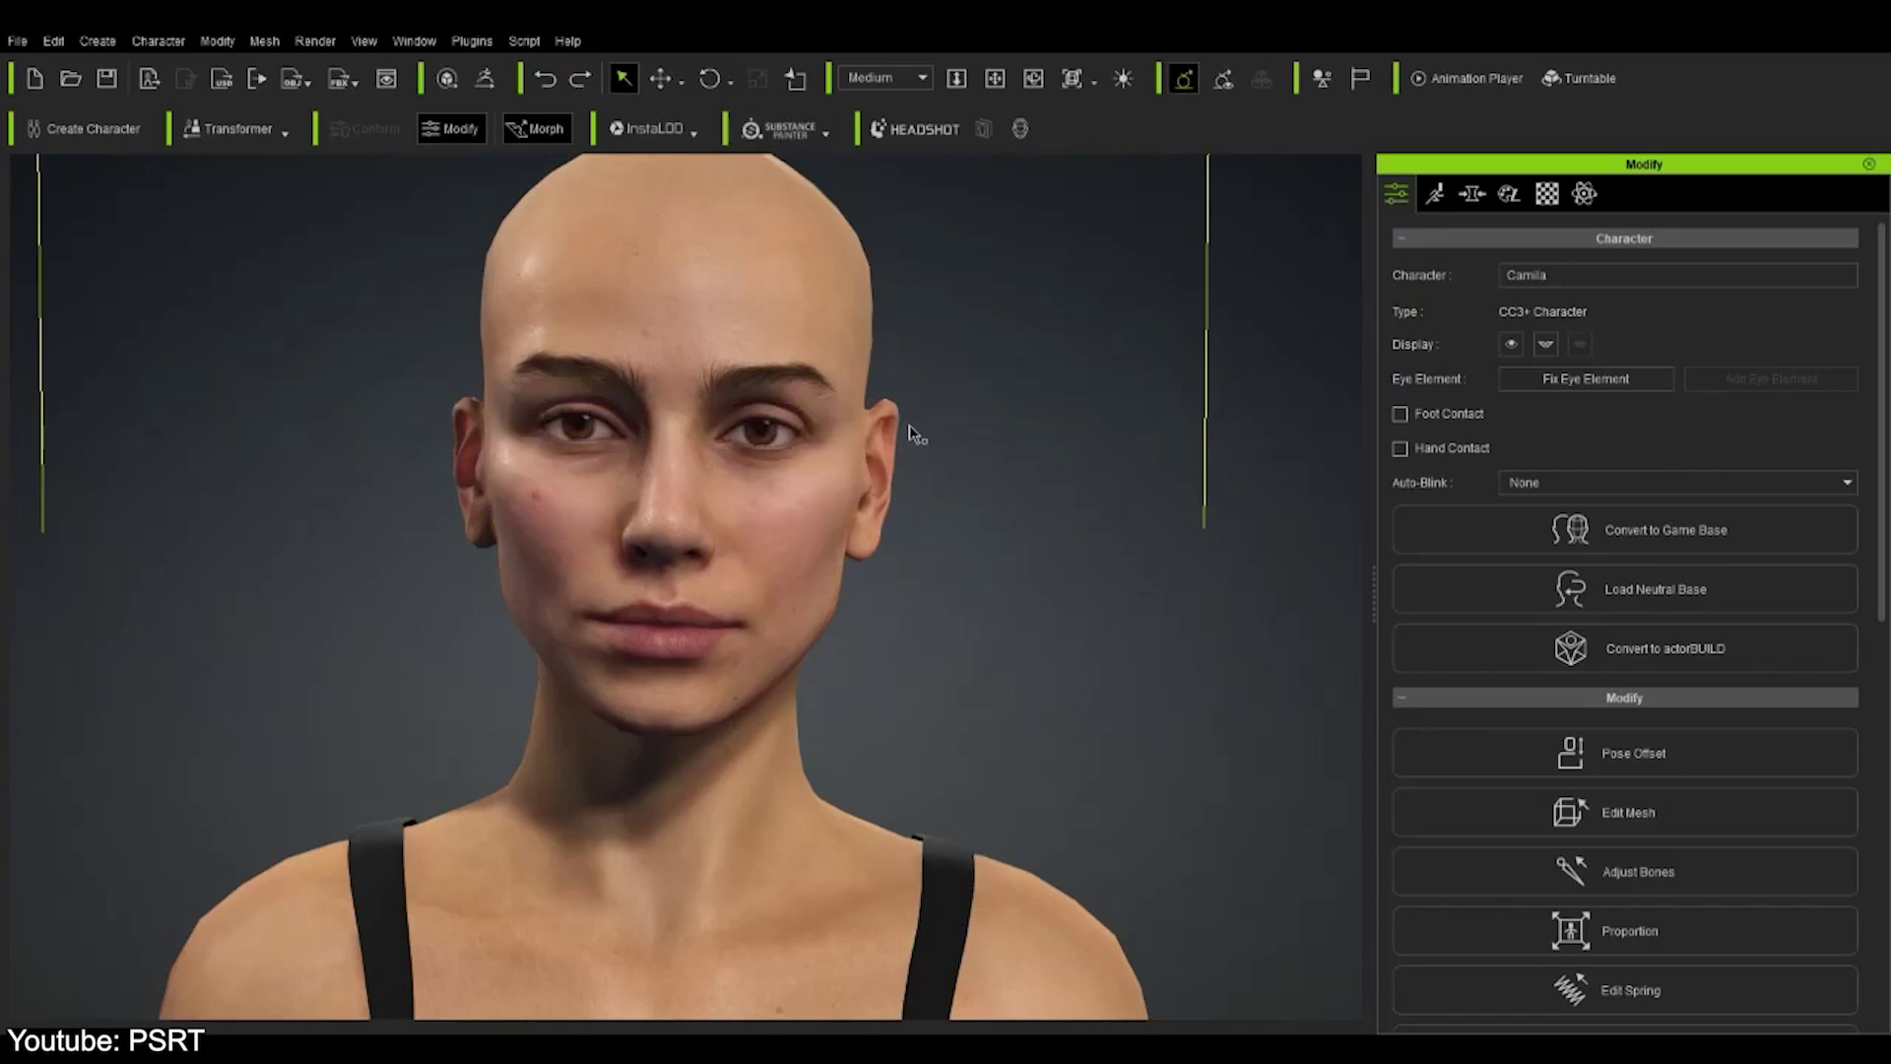
- Open Headshot for Camila, activate Sculpt Morph, and try the whole-head and detailed-face control areas
click(920, 135)
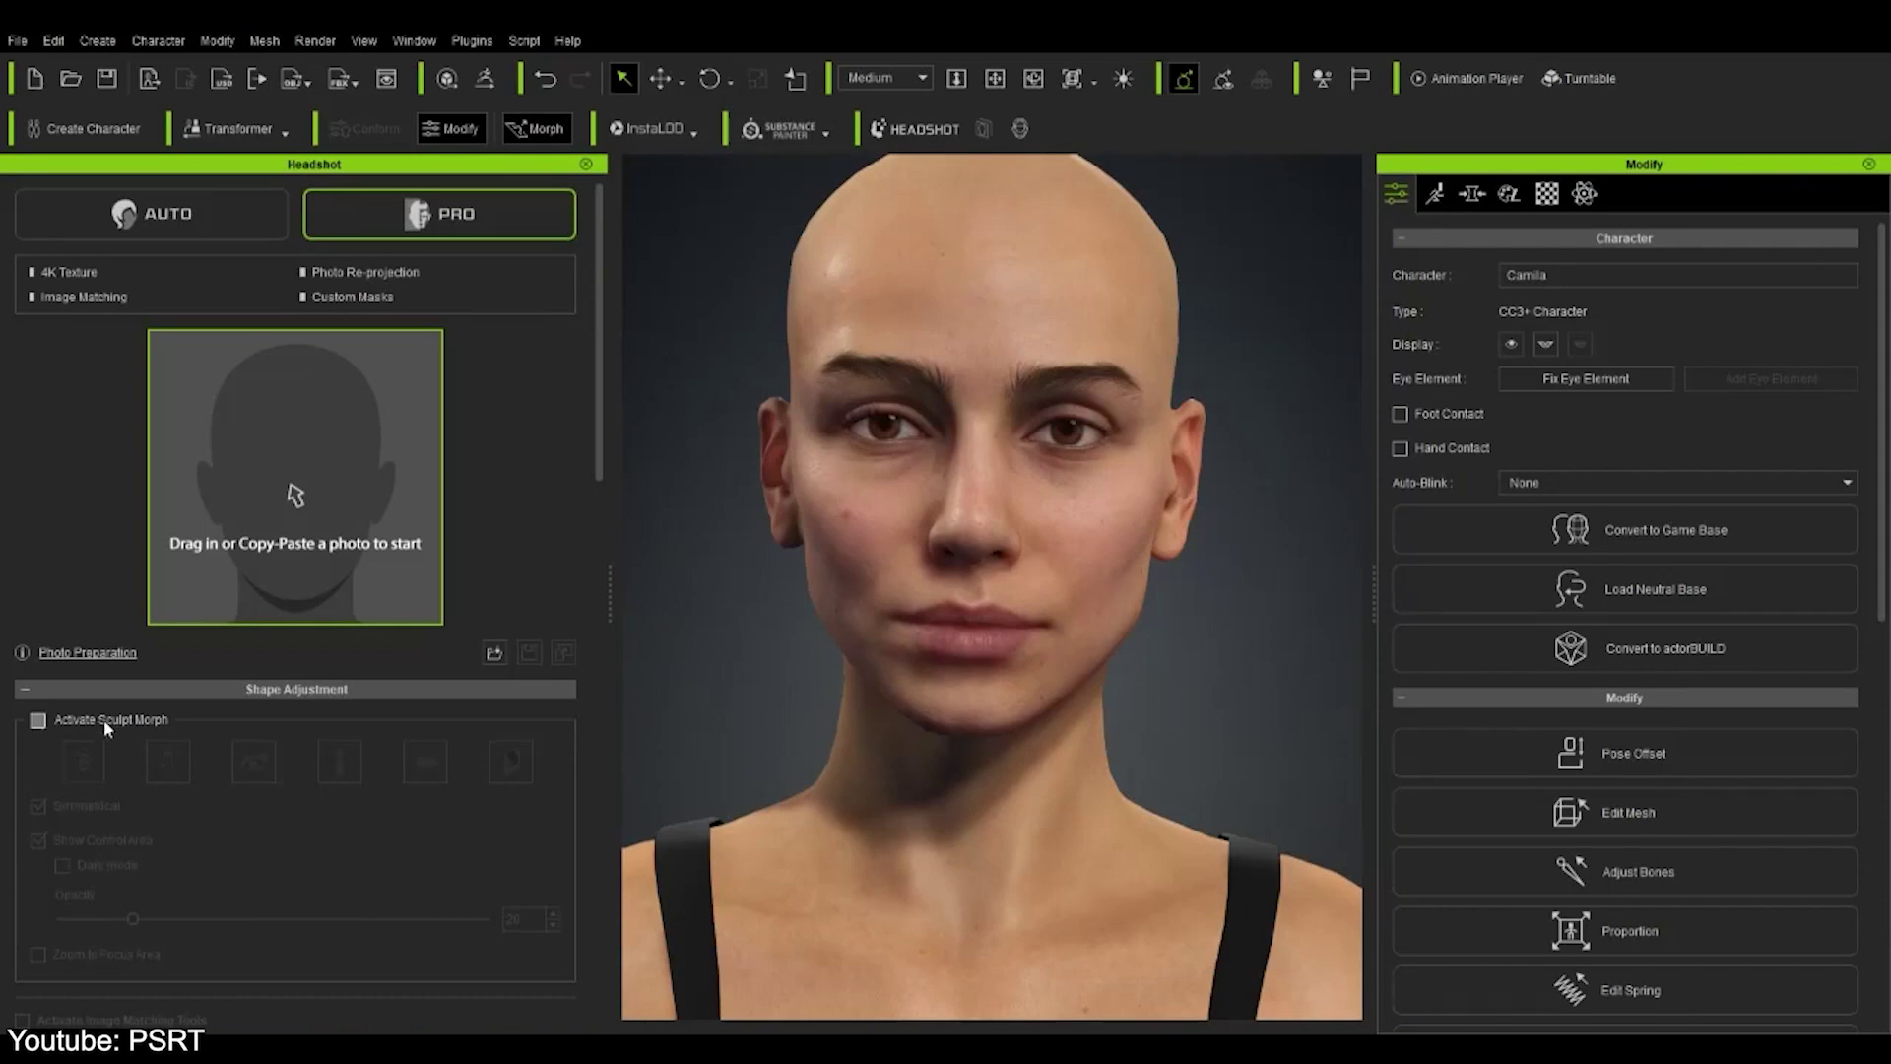
click(38, 720)
click(102, 761)
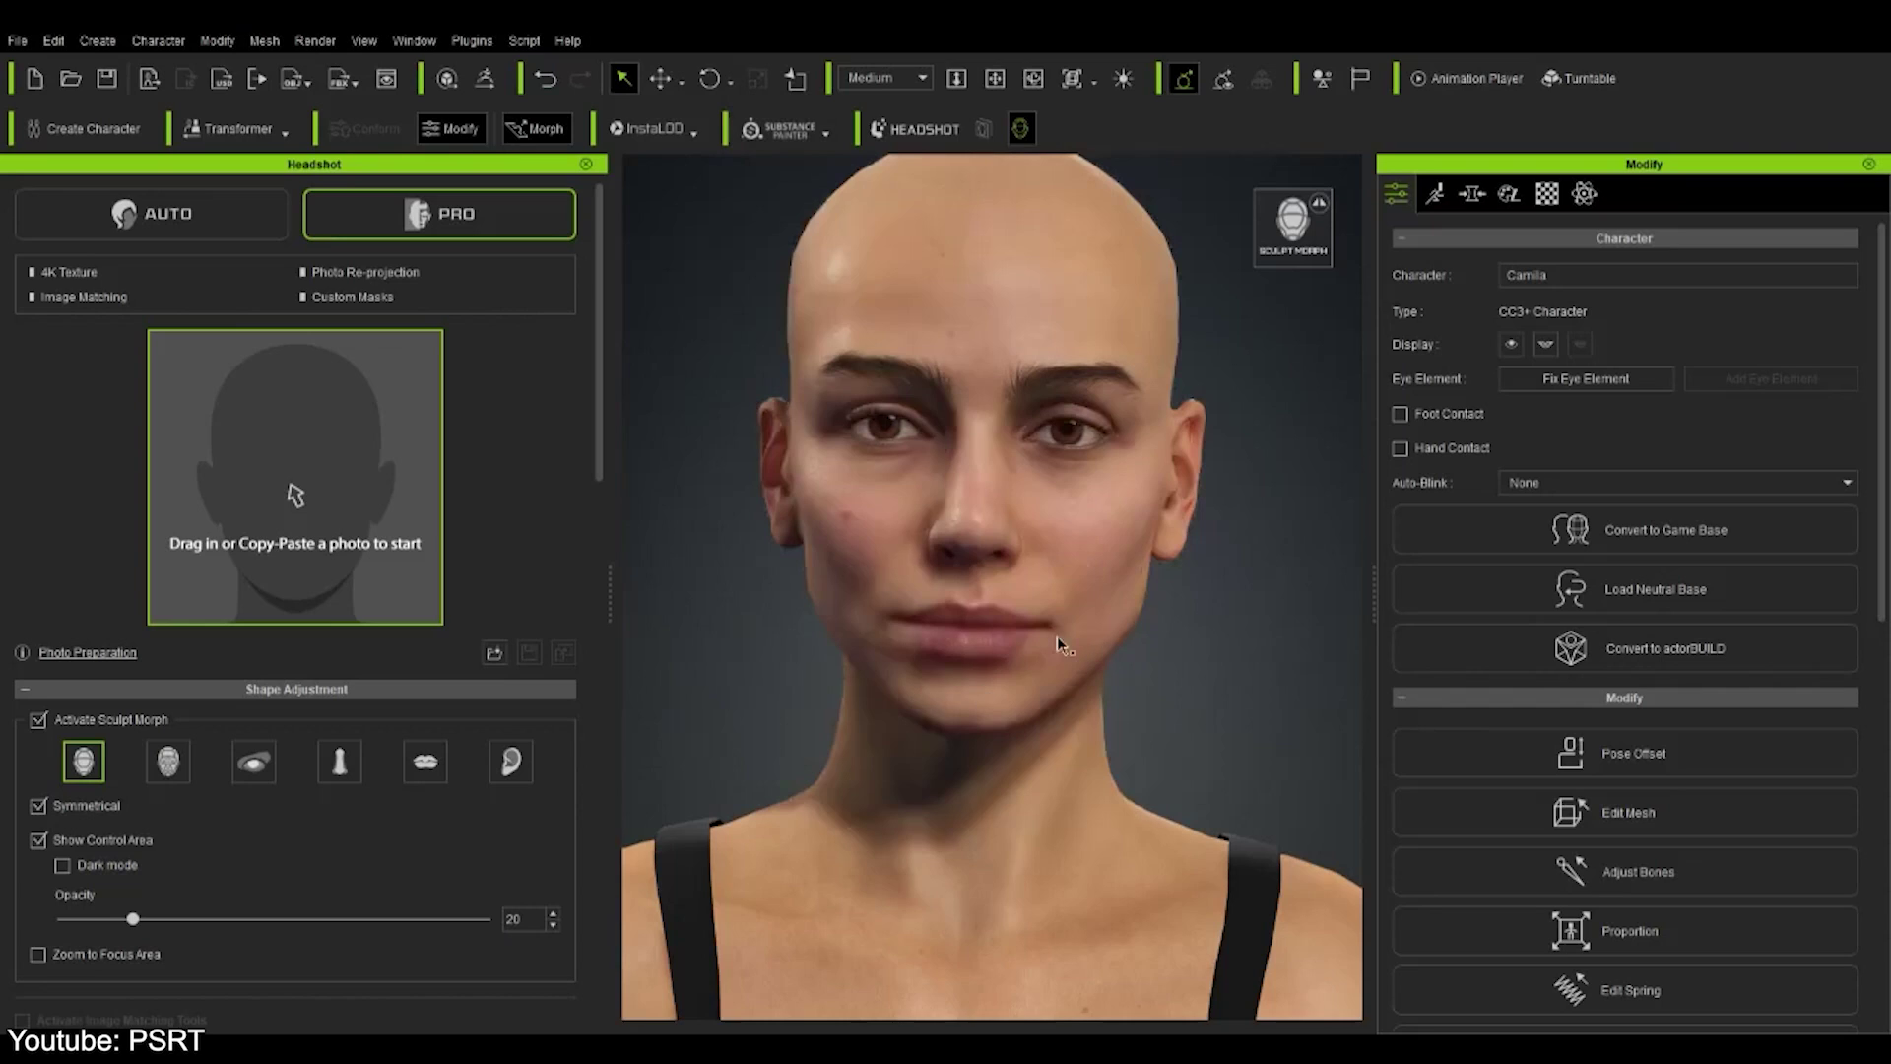
click(167, 760)
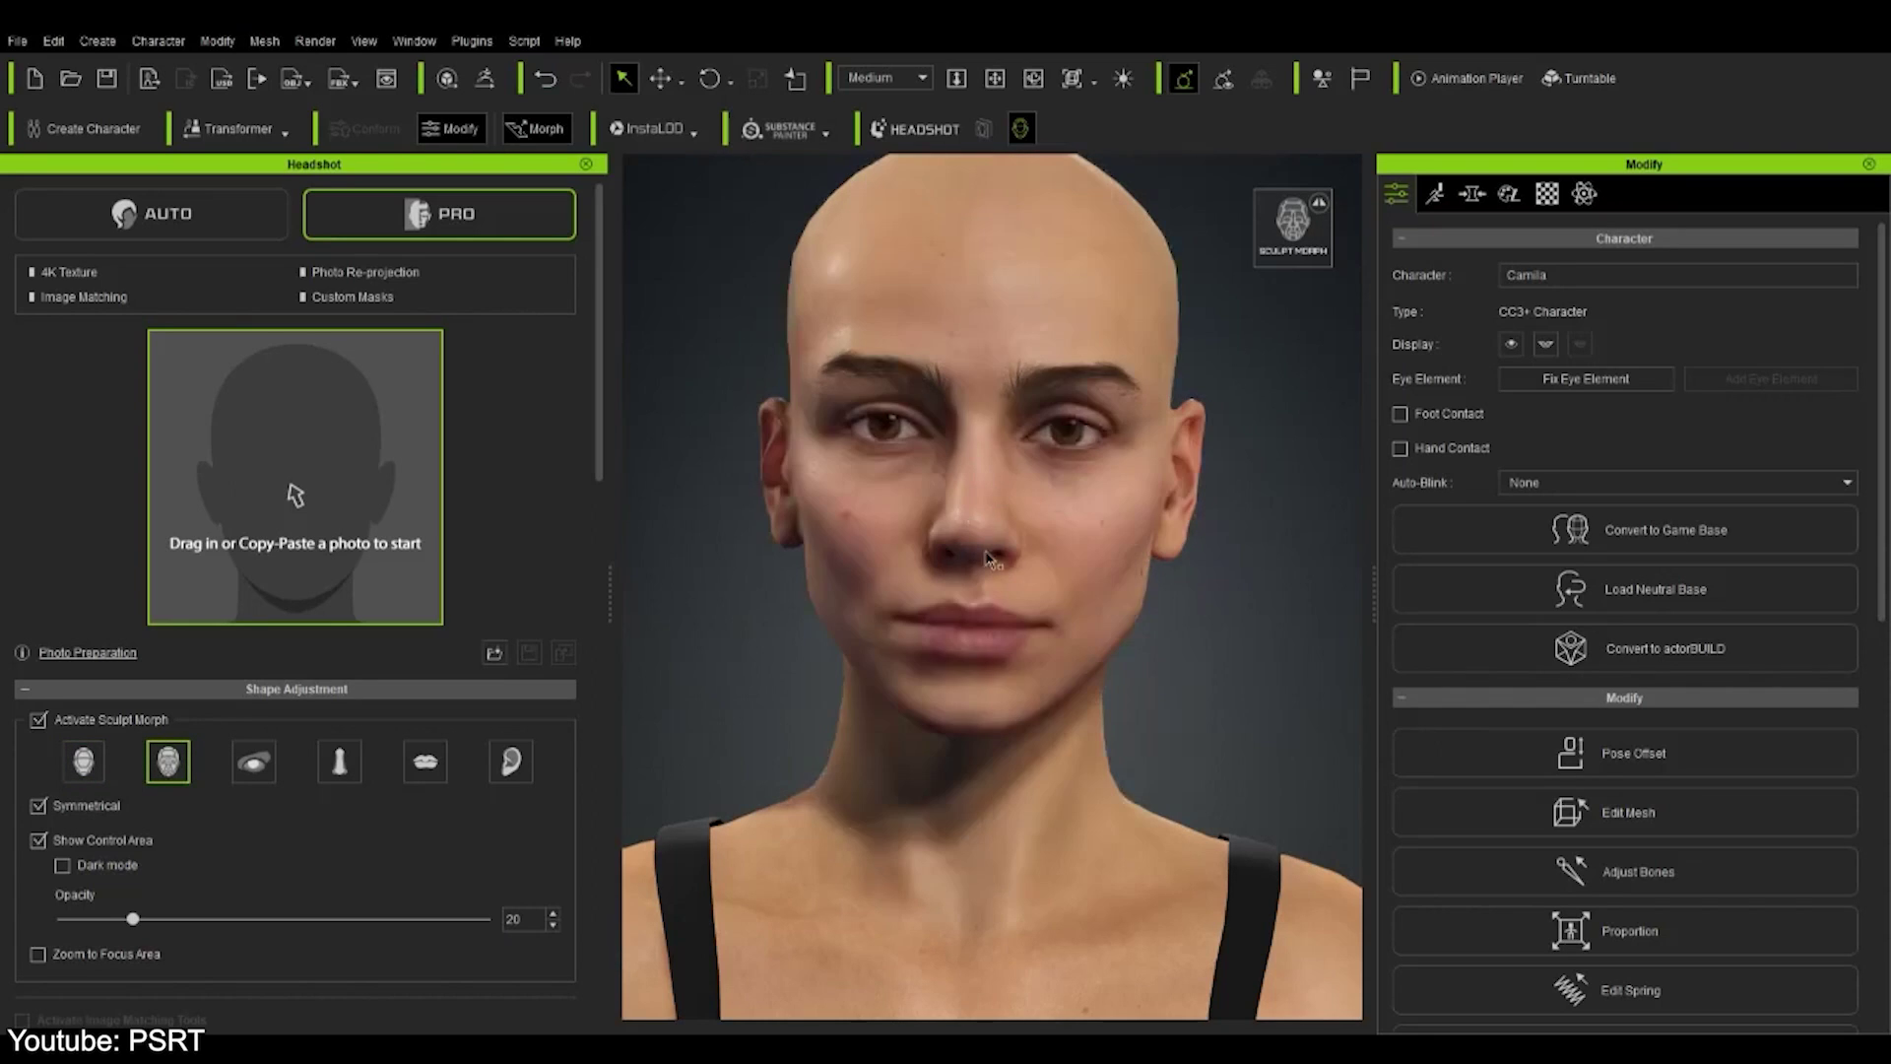
click(1059, 455)
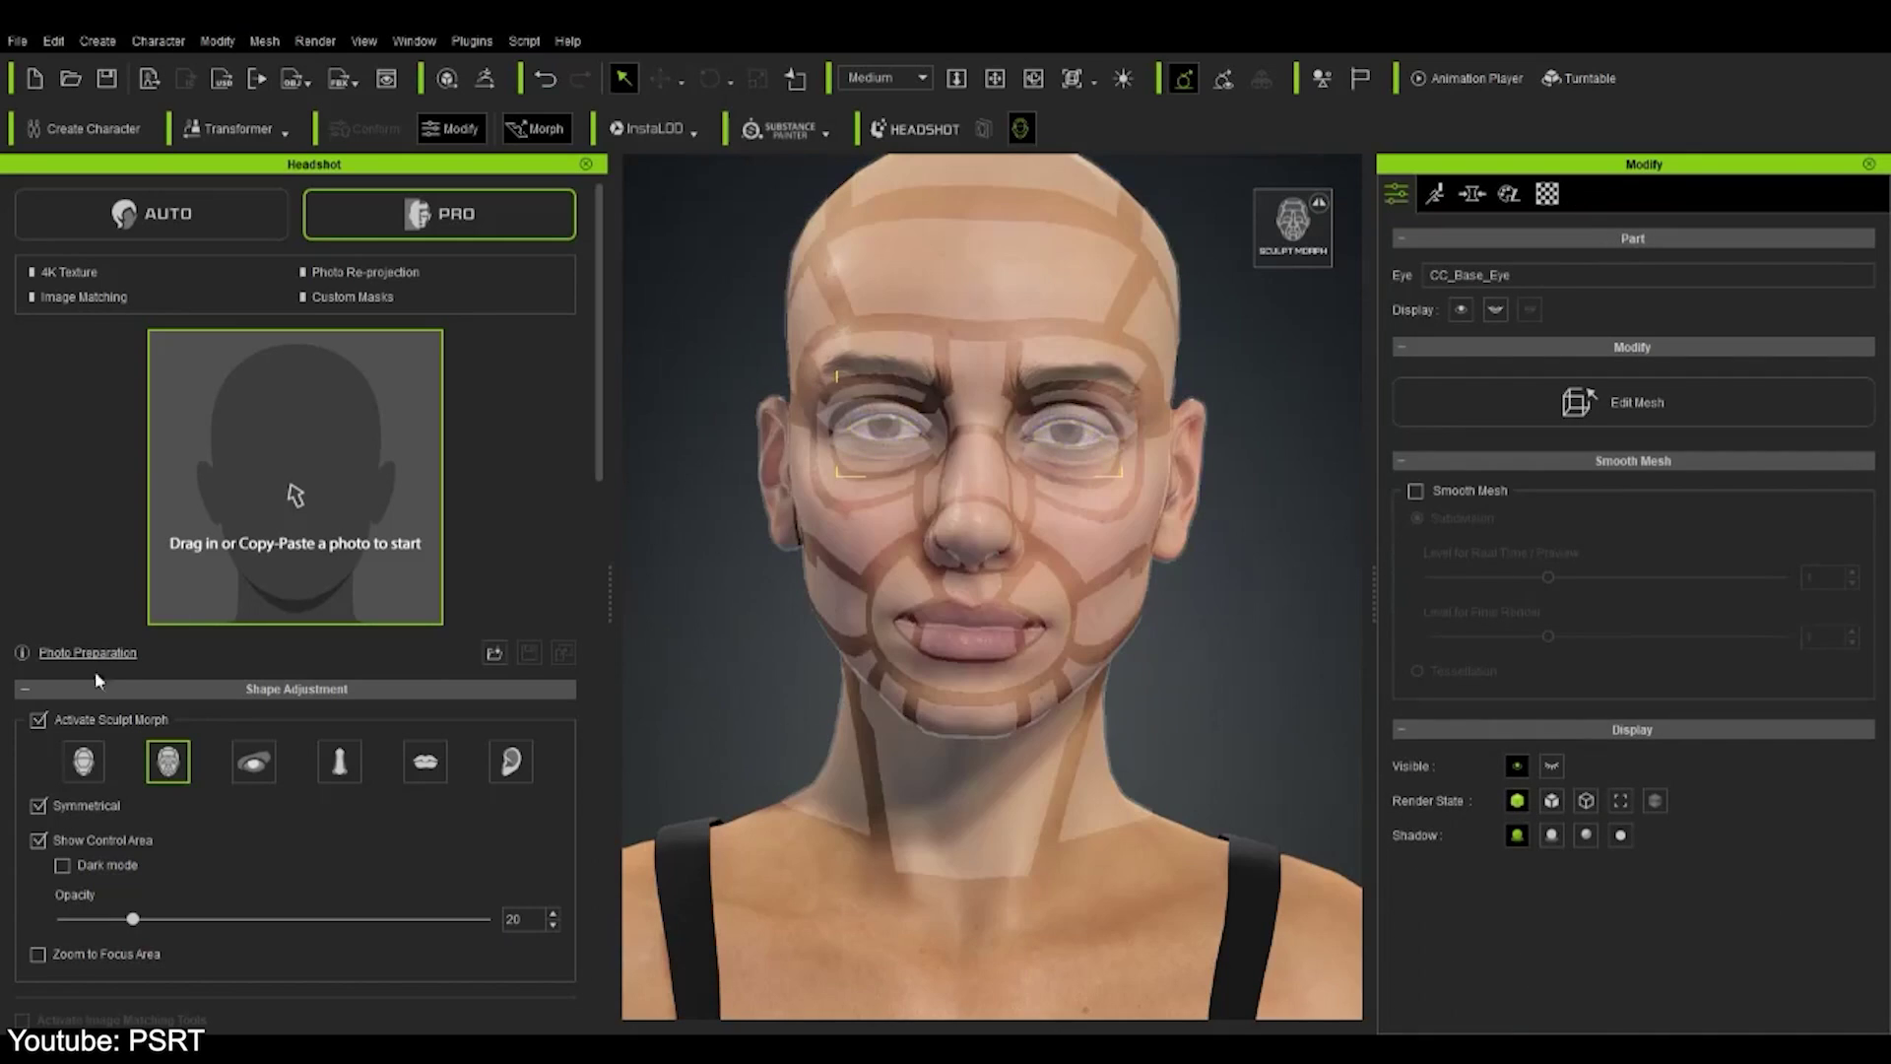
- Switch Sculpt Morph off and on again, then slightly sculpt Camila's forehead with symmetry
click(122, 727)
click(1134, 554)
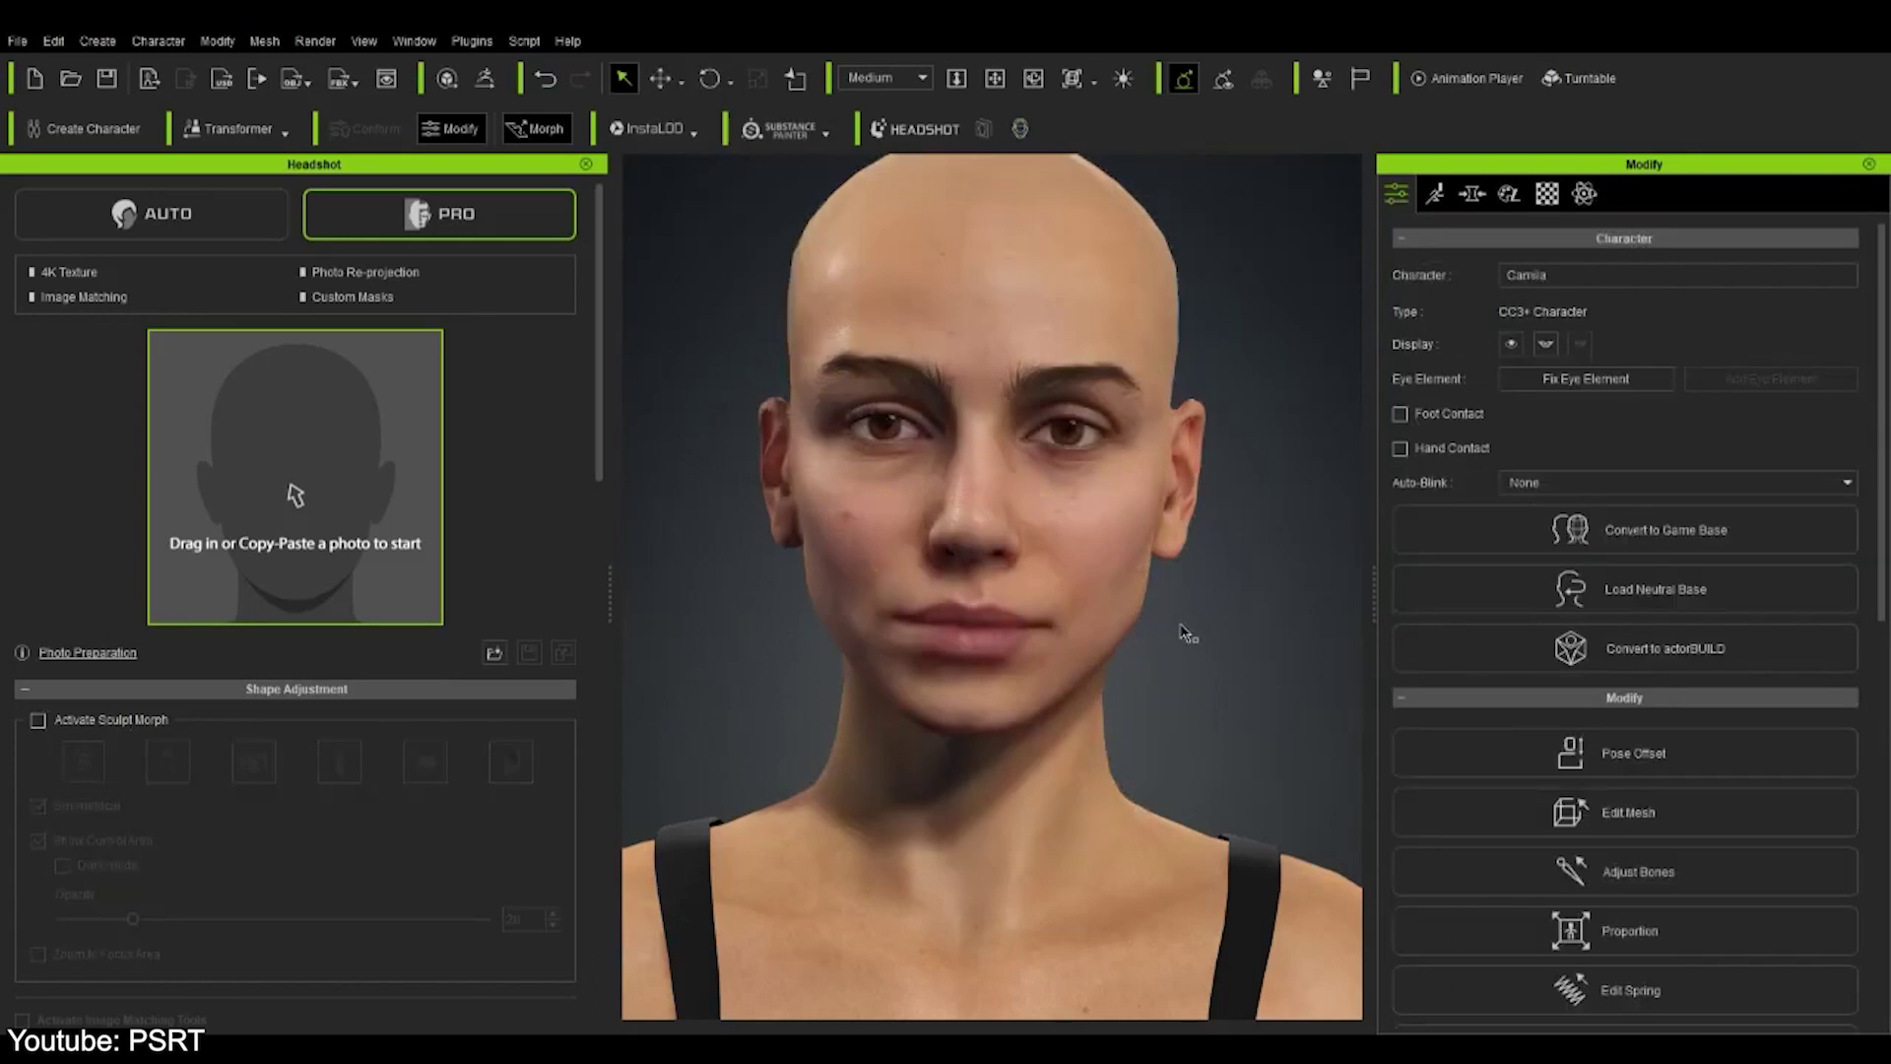
click(151, 718)
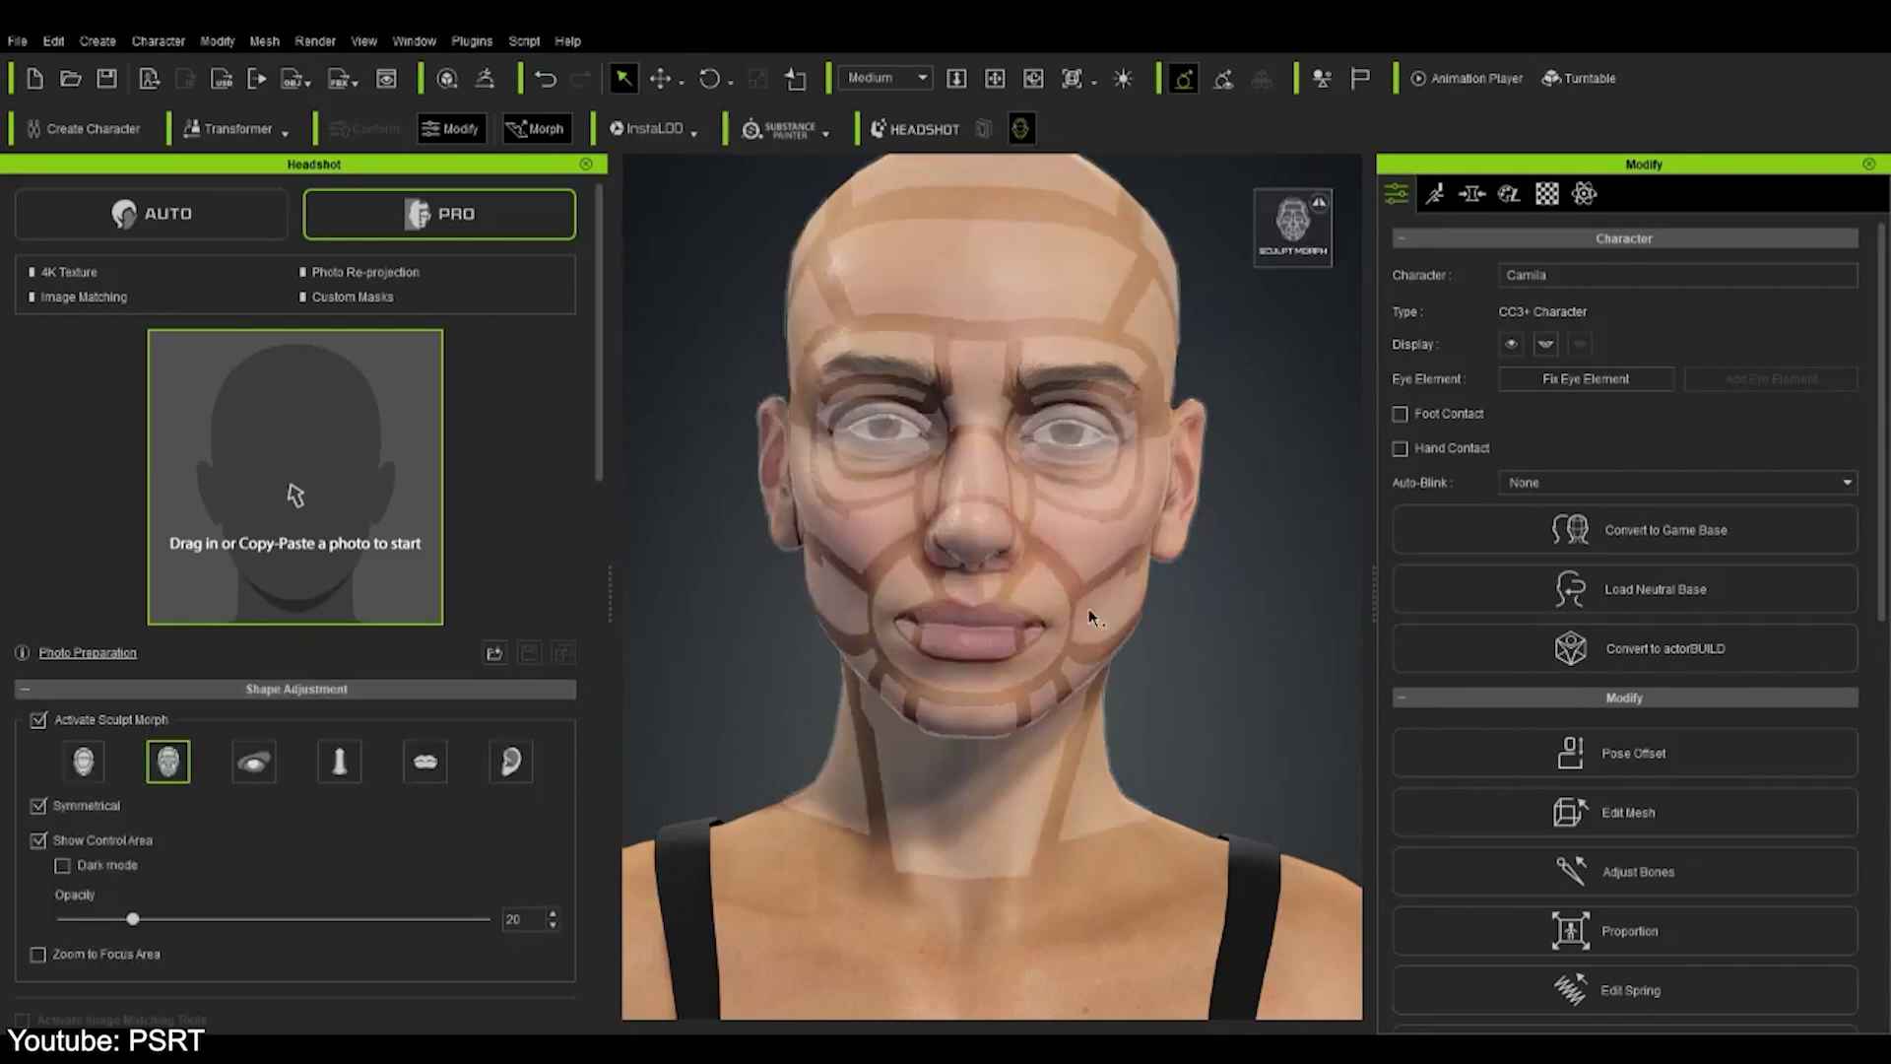
drag(1049, 315, 1056, 311)
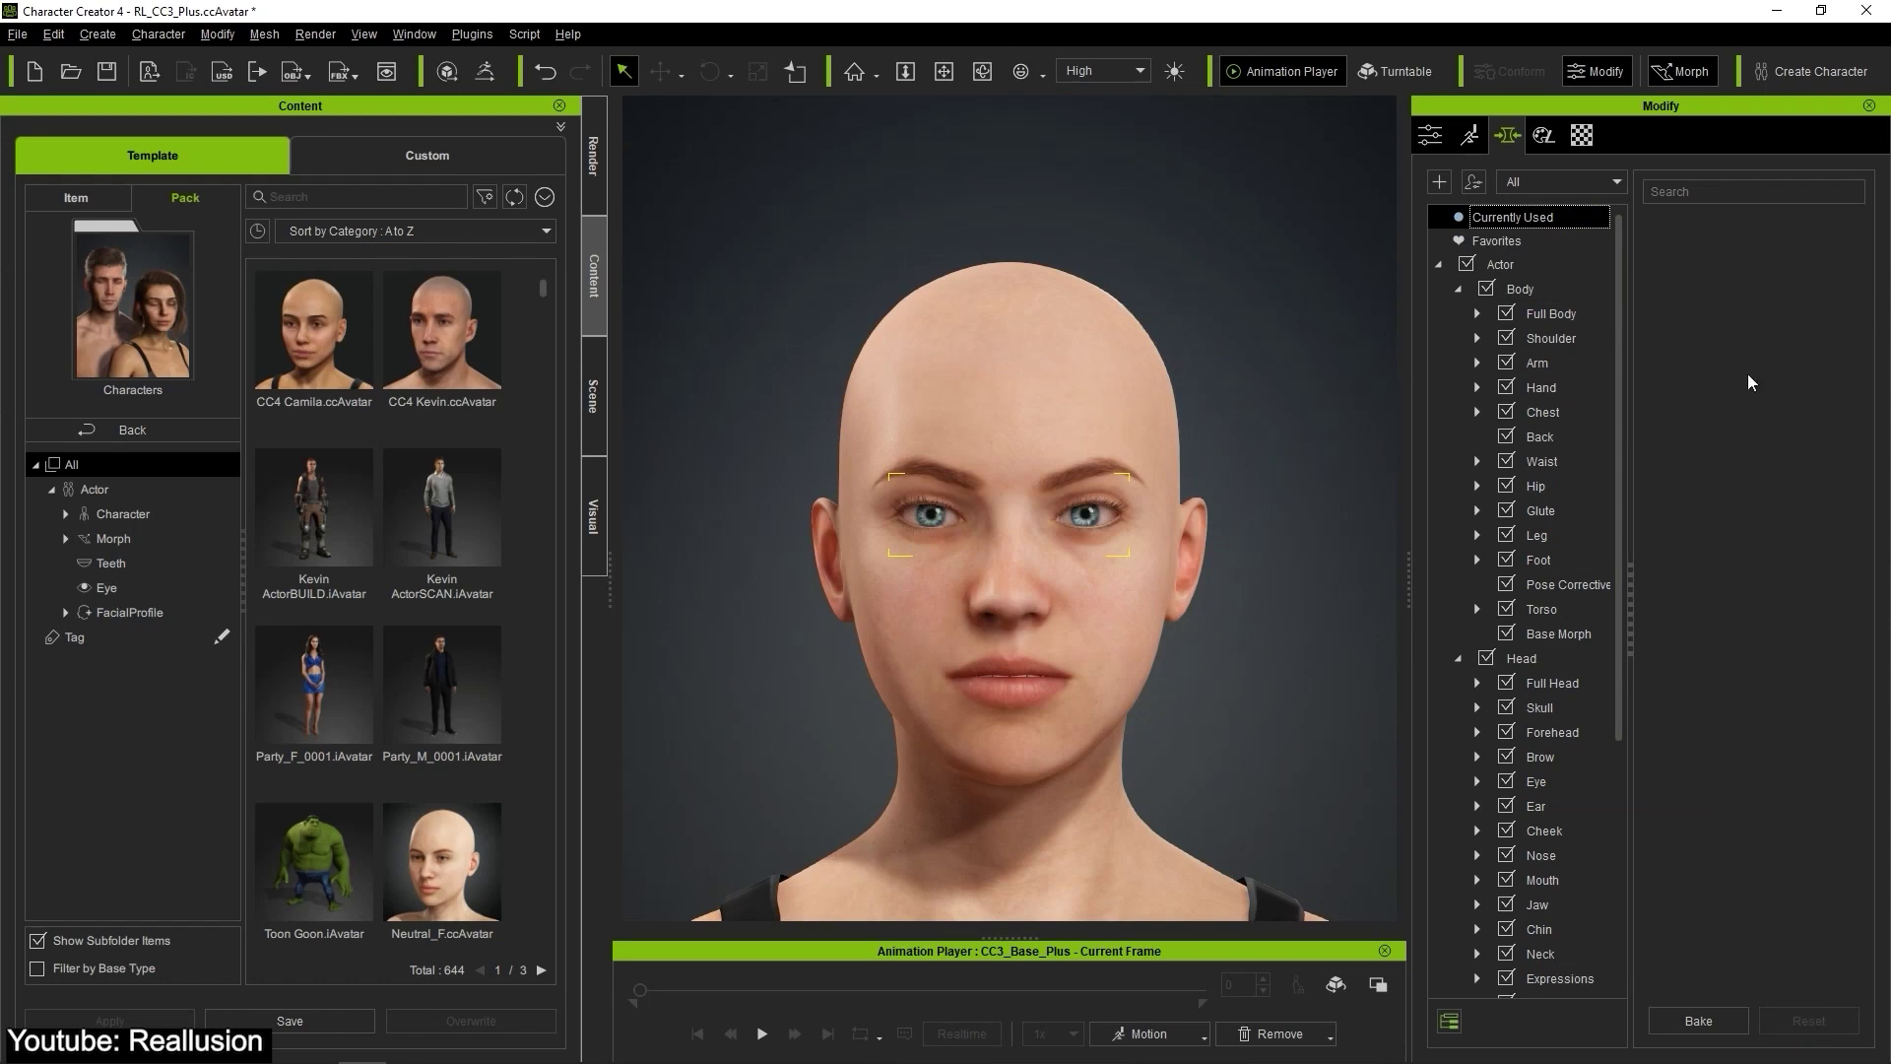
- Browse the body and head morph categories of the female character, from Full Body and Shoulder to Skull, Forehead and Brow
click(1560, 315)
click(1560, 345)
click(1562, 384)
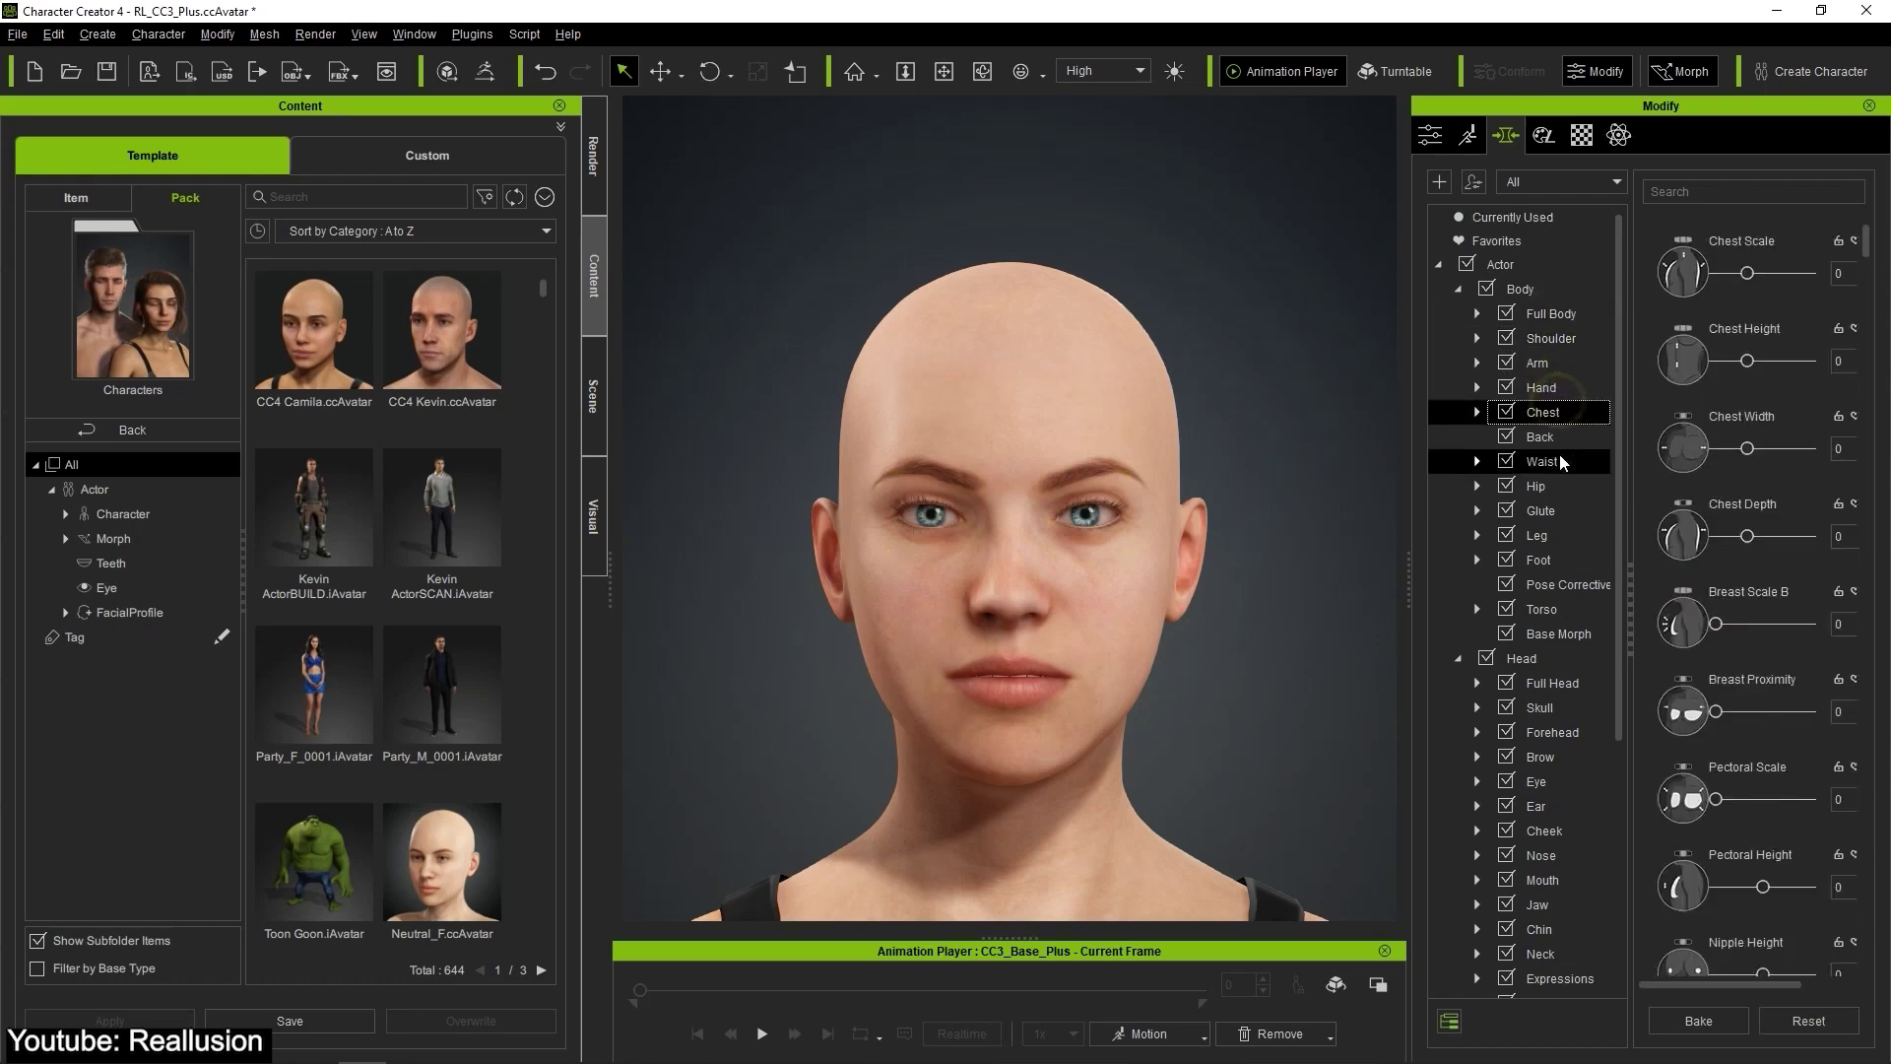
click(1558, 583)
click(1541, 658)
click(1551, 707)
click(1555, 732)
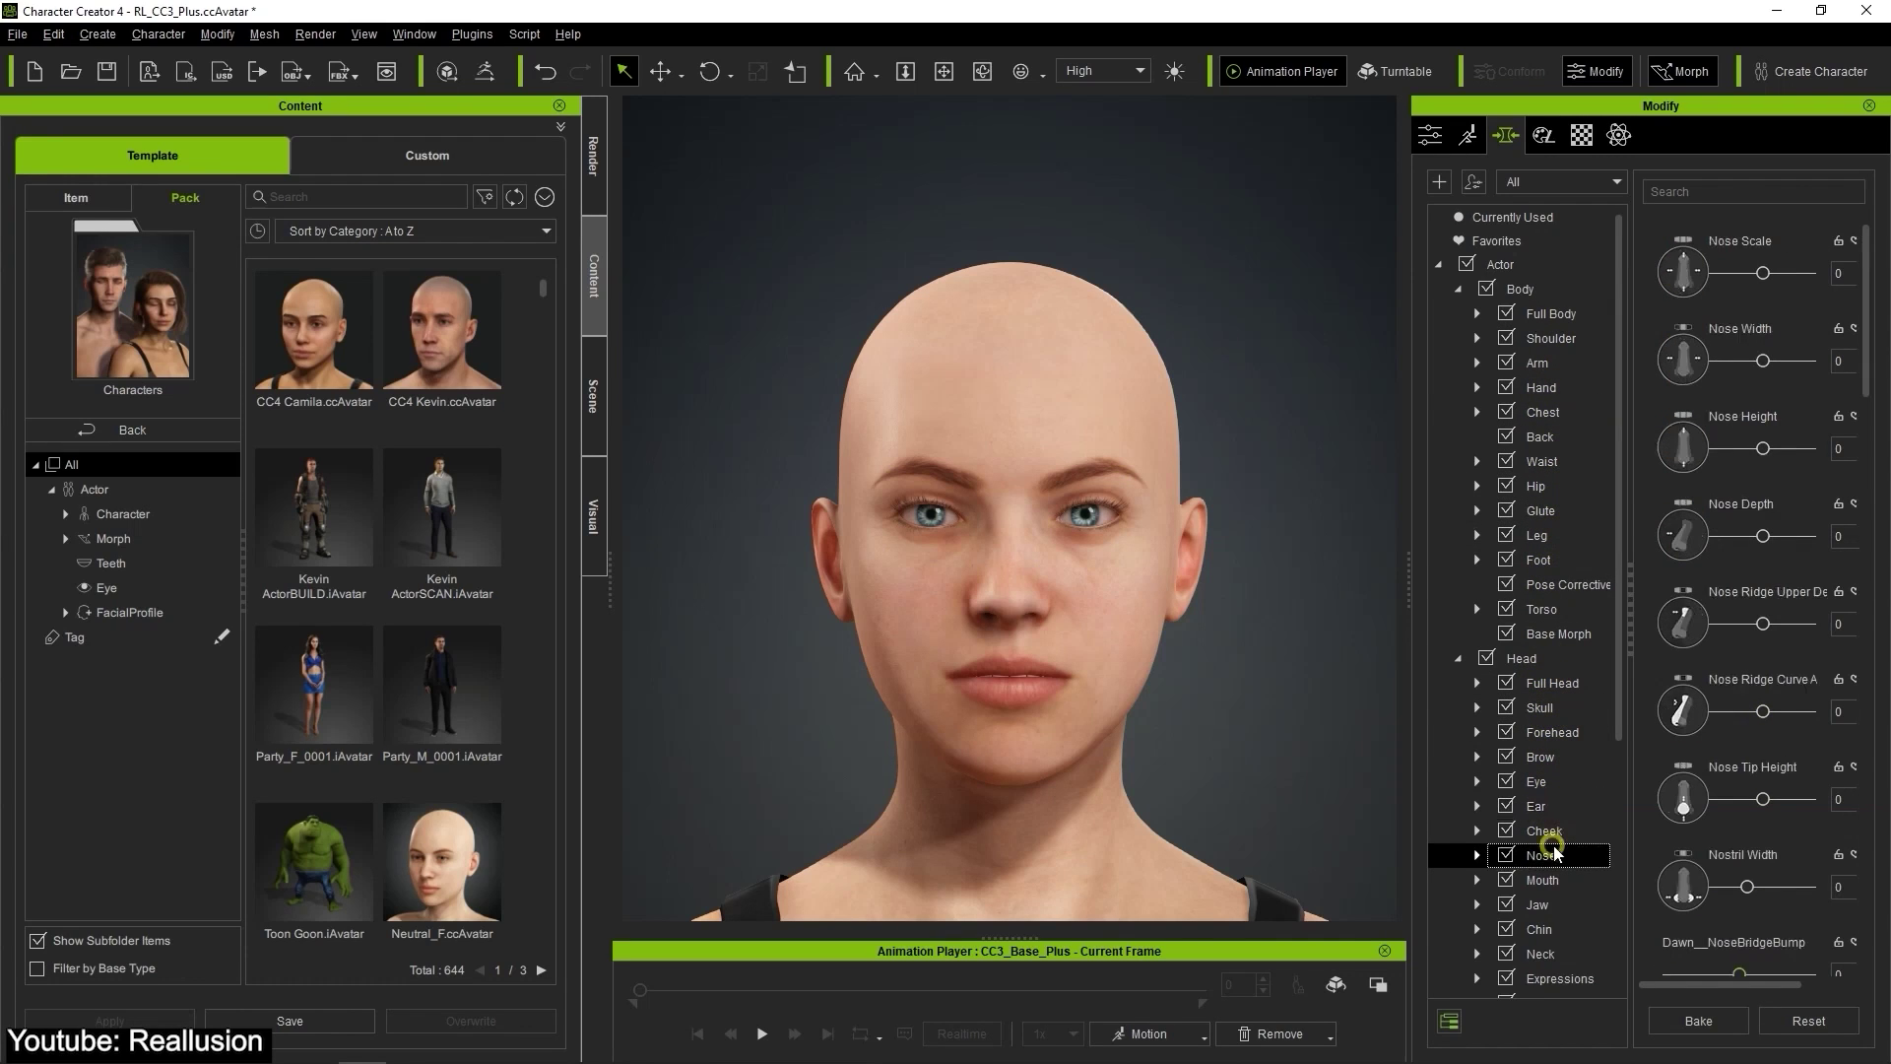
click(1568, 709)
click(1542, 757)
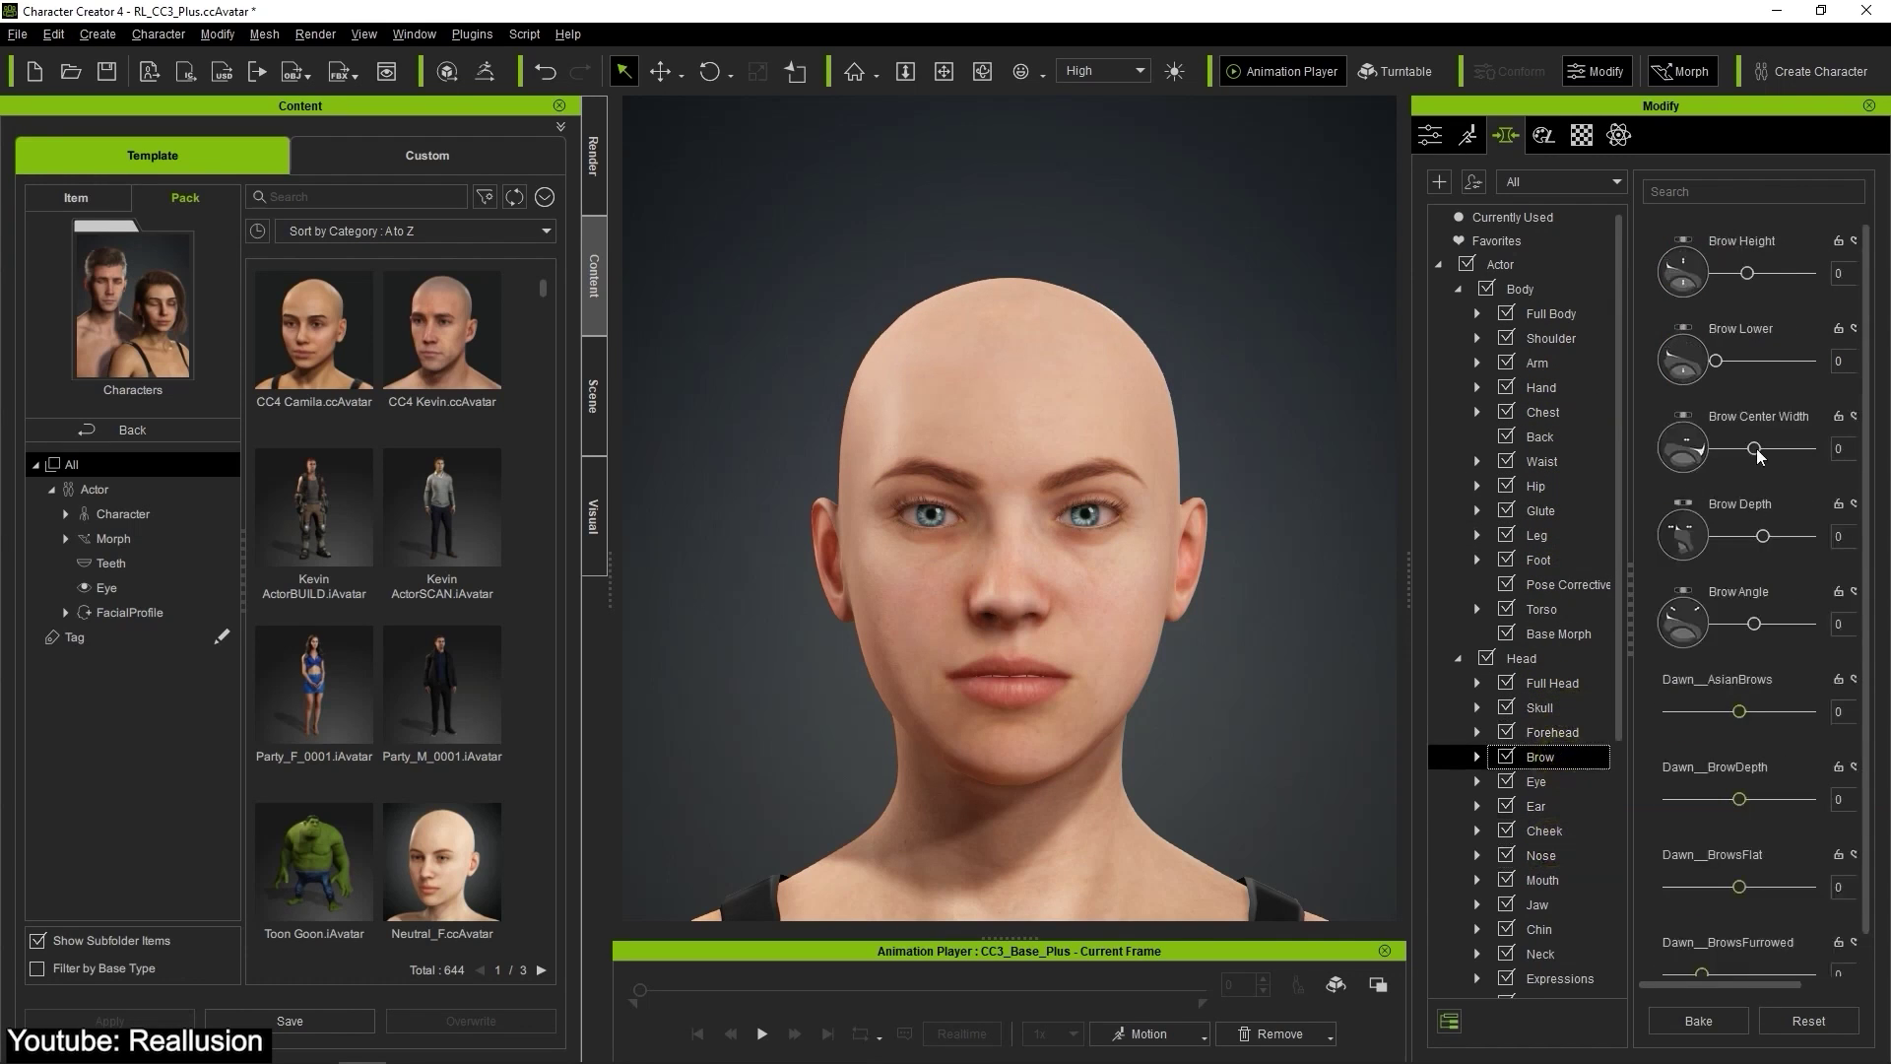
- Set the female character's Eye Scale morph to 23 and check the Nose morph category
click(1575, 781)
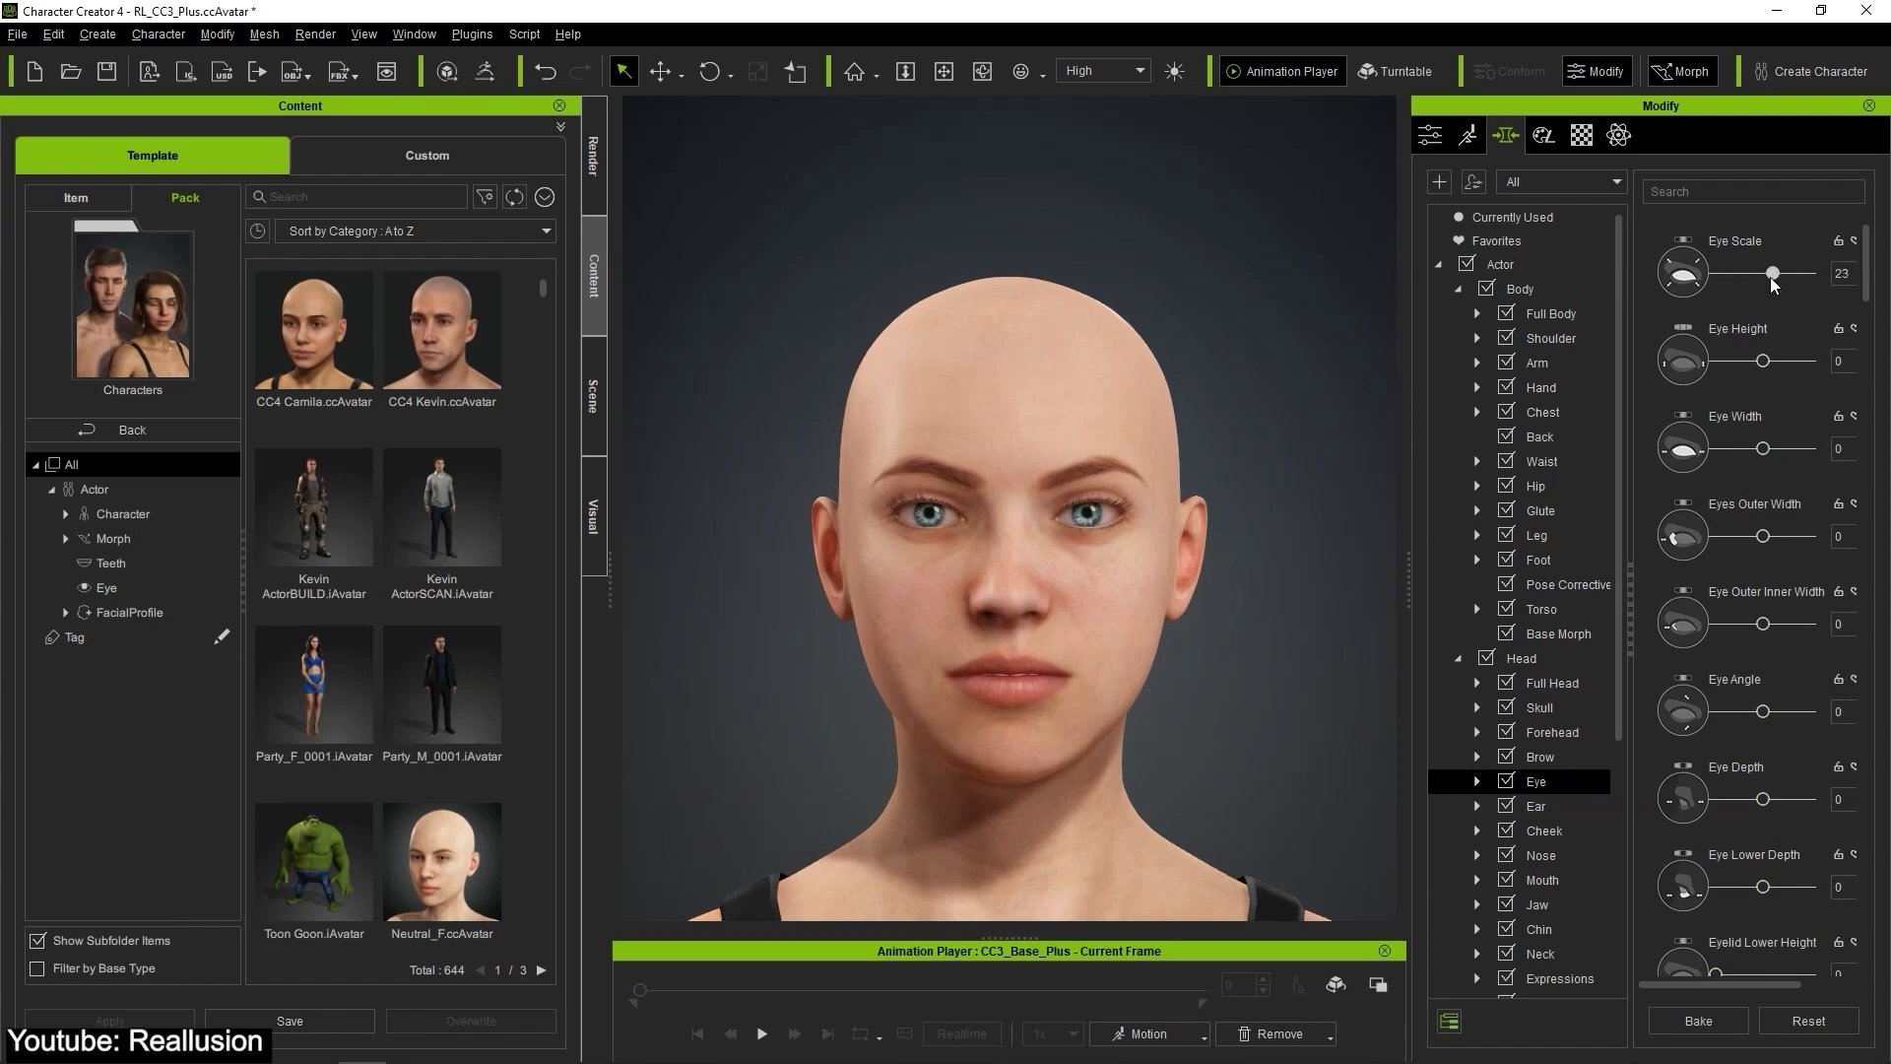
click(1541, 855)
drag(1763, 273, 1775, 288)
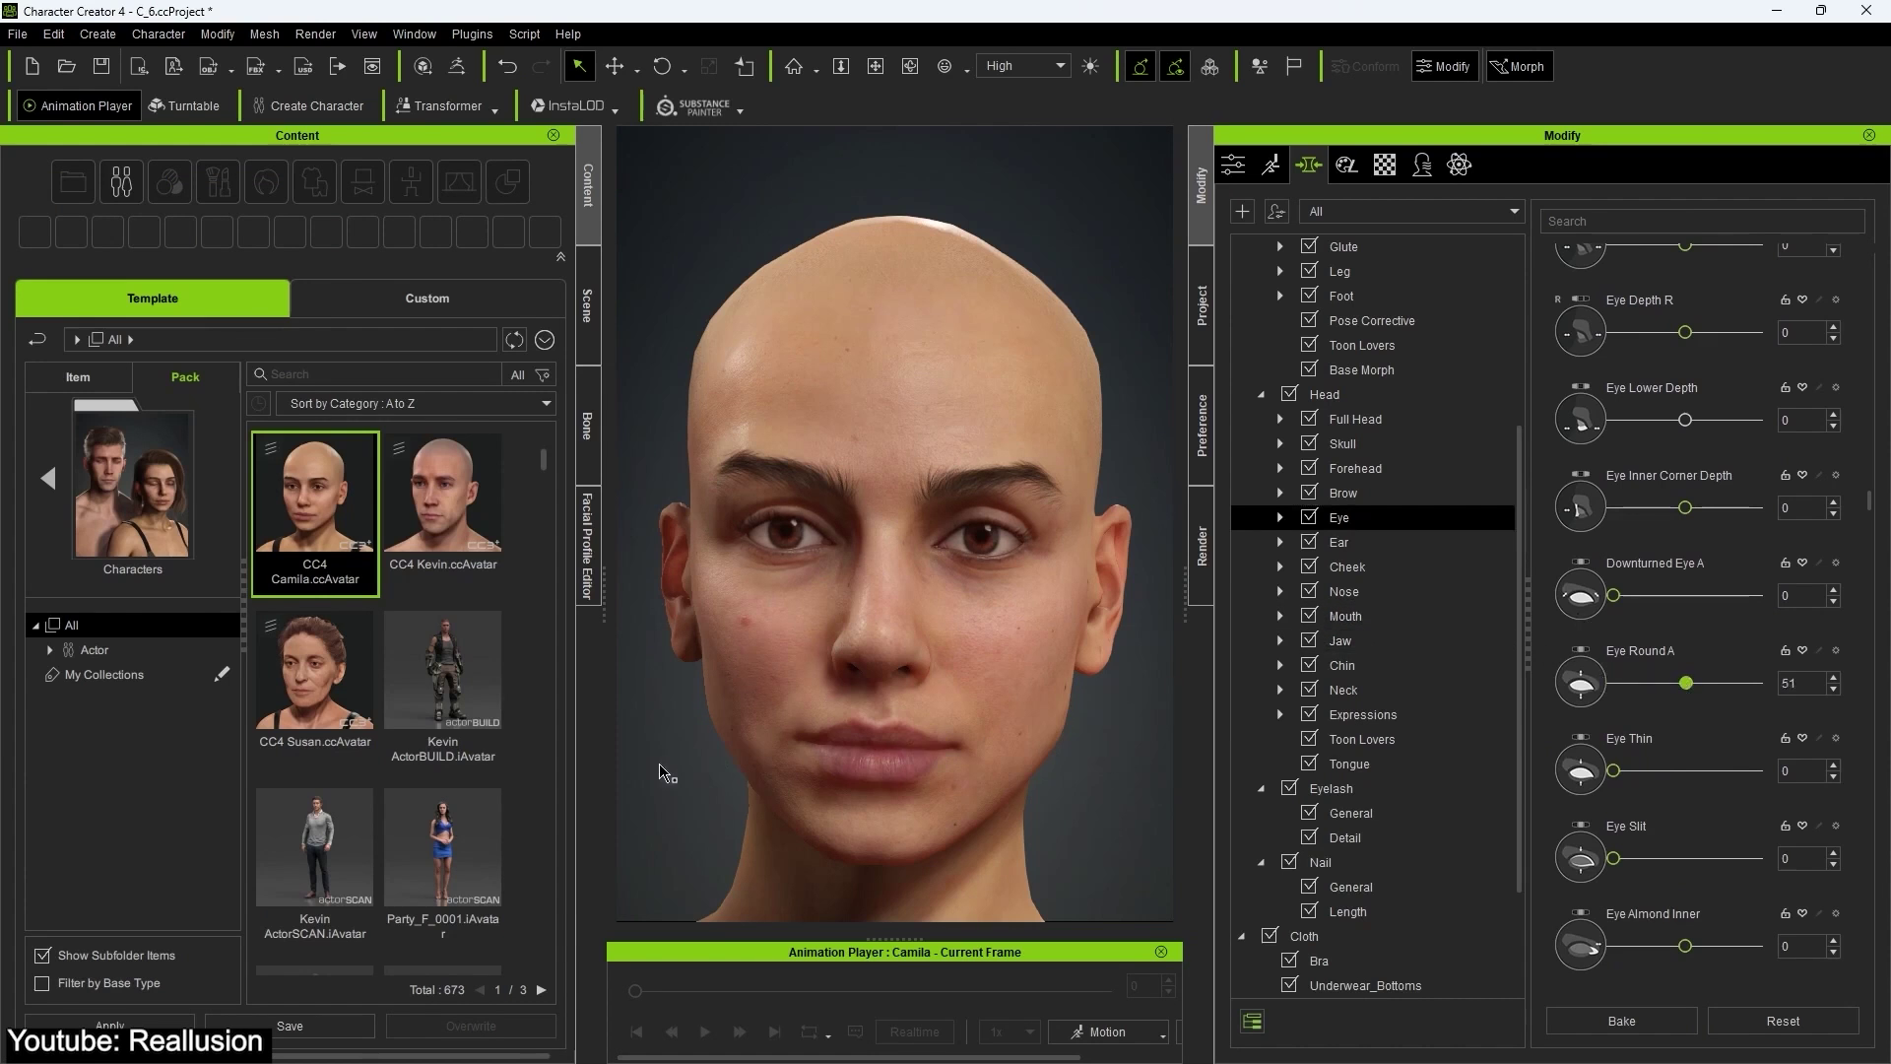
- Set Camila's Nose Ridge Upper Depth morph to 96 and open her Jaw morphs
right_drag(659, 771, 1064, 785)
scroll(1049, 798, up, 3)
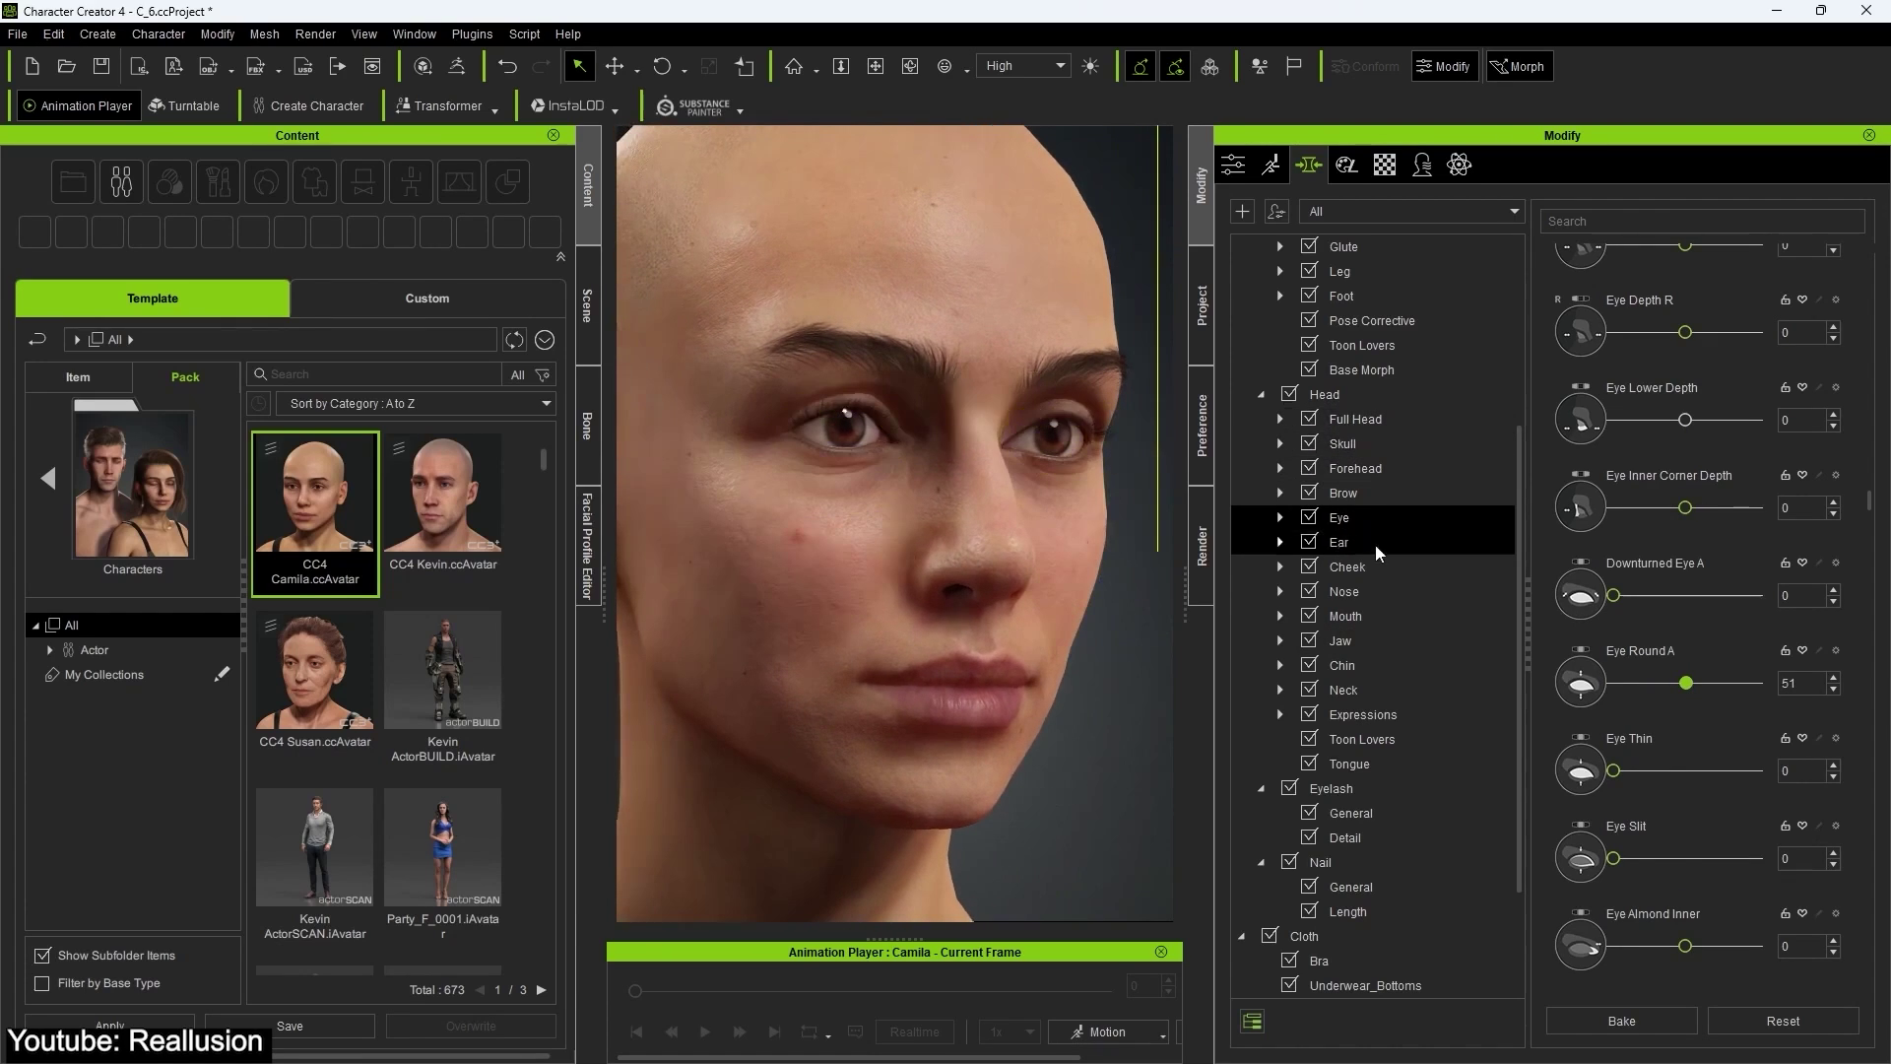
click(1398, 591)
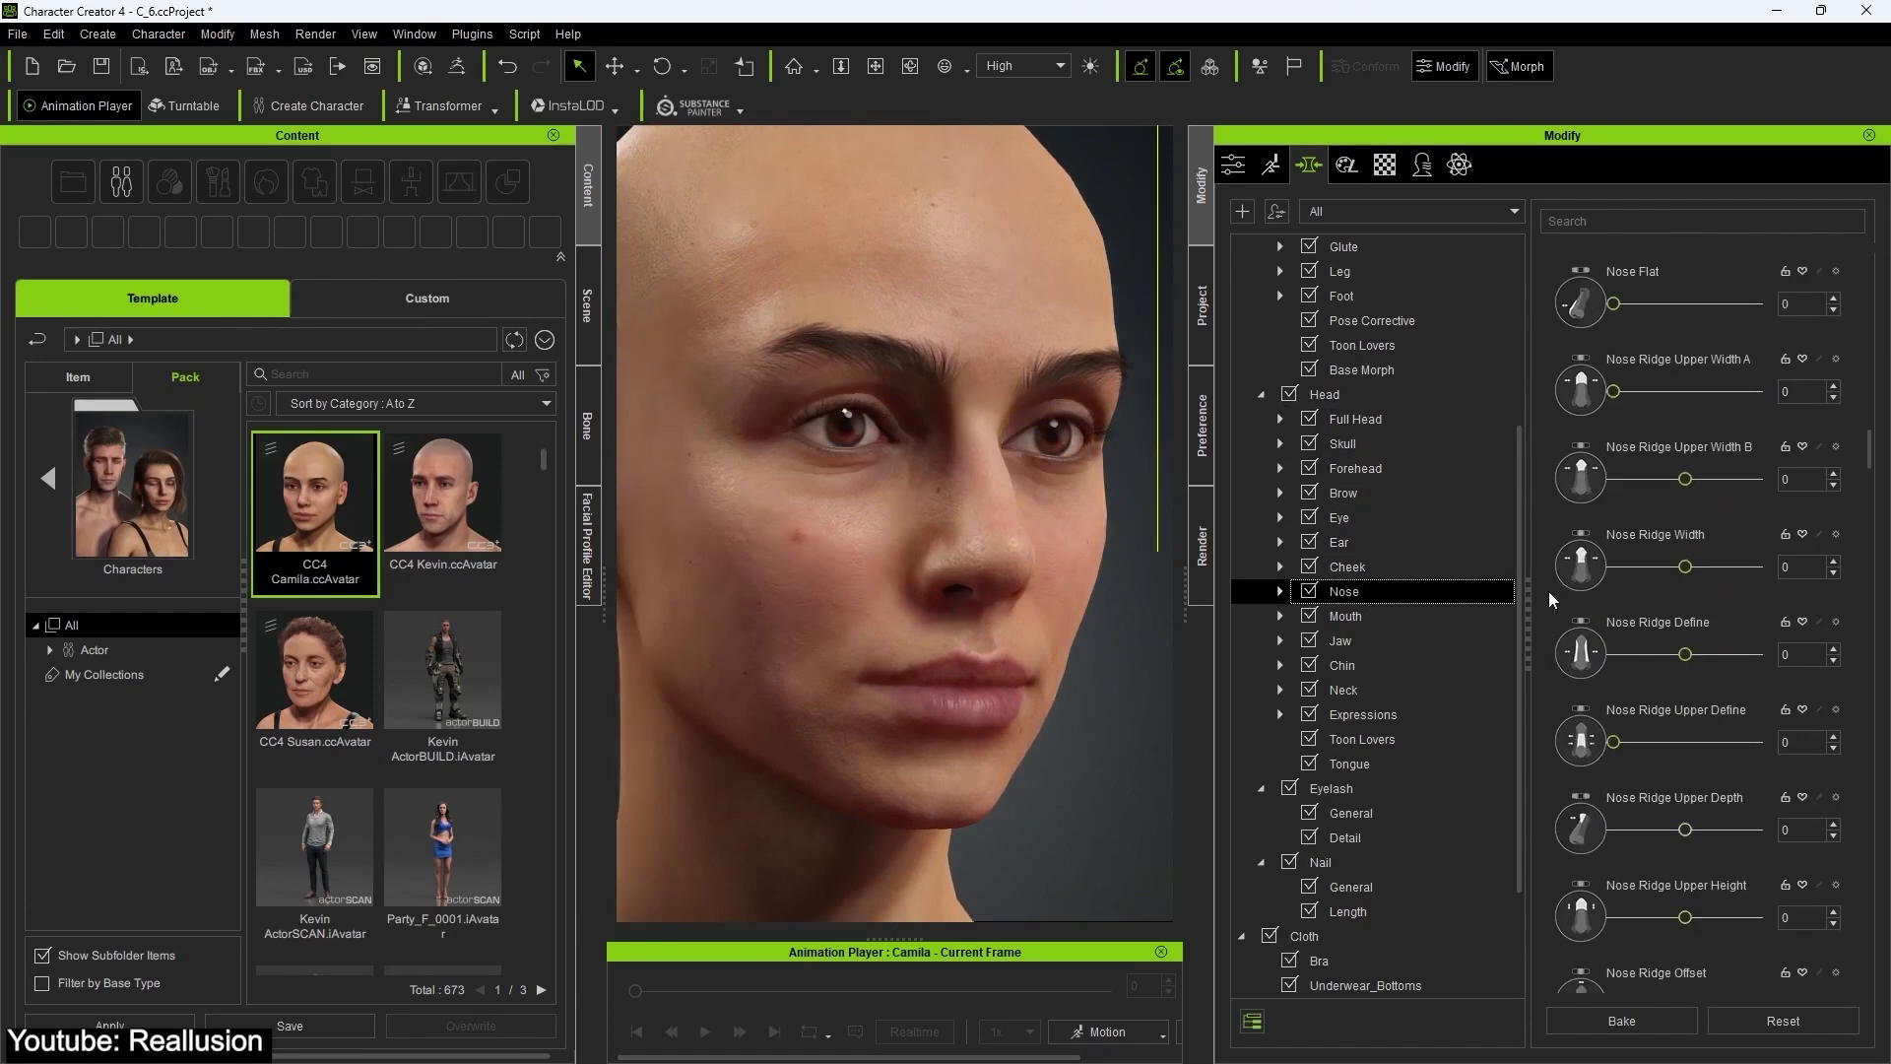
drag(1685, 829, 1721, 832)
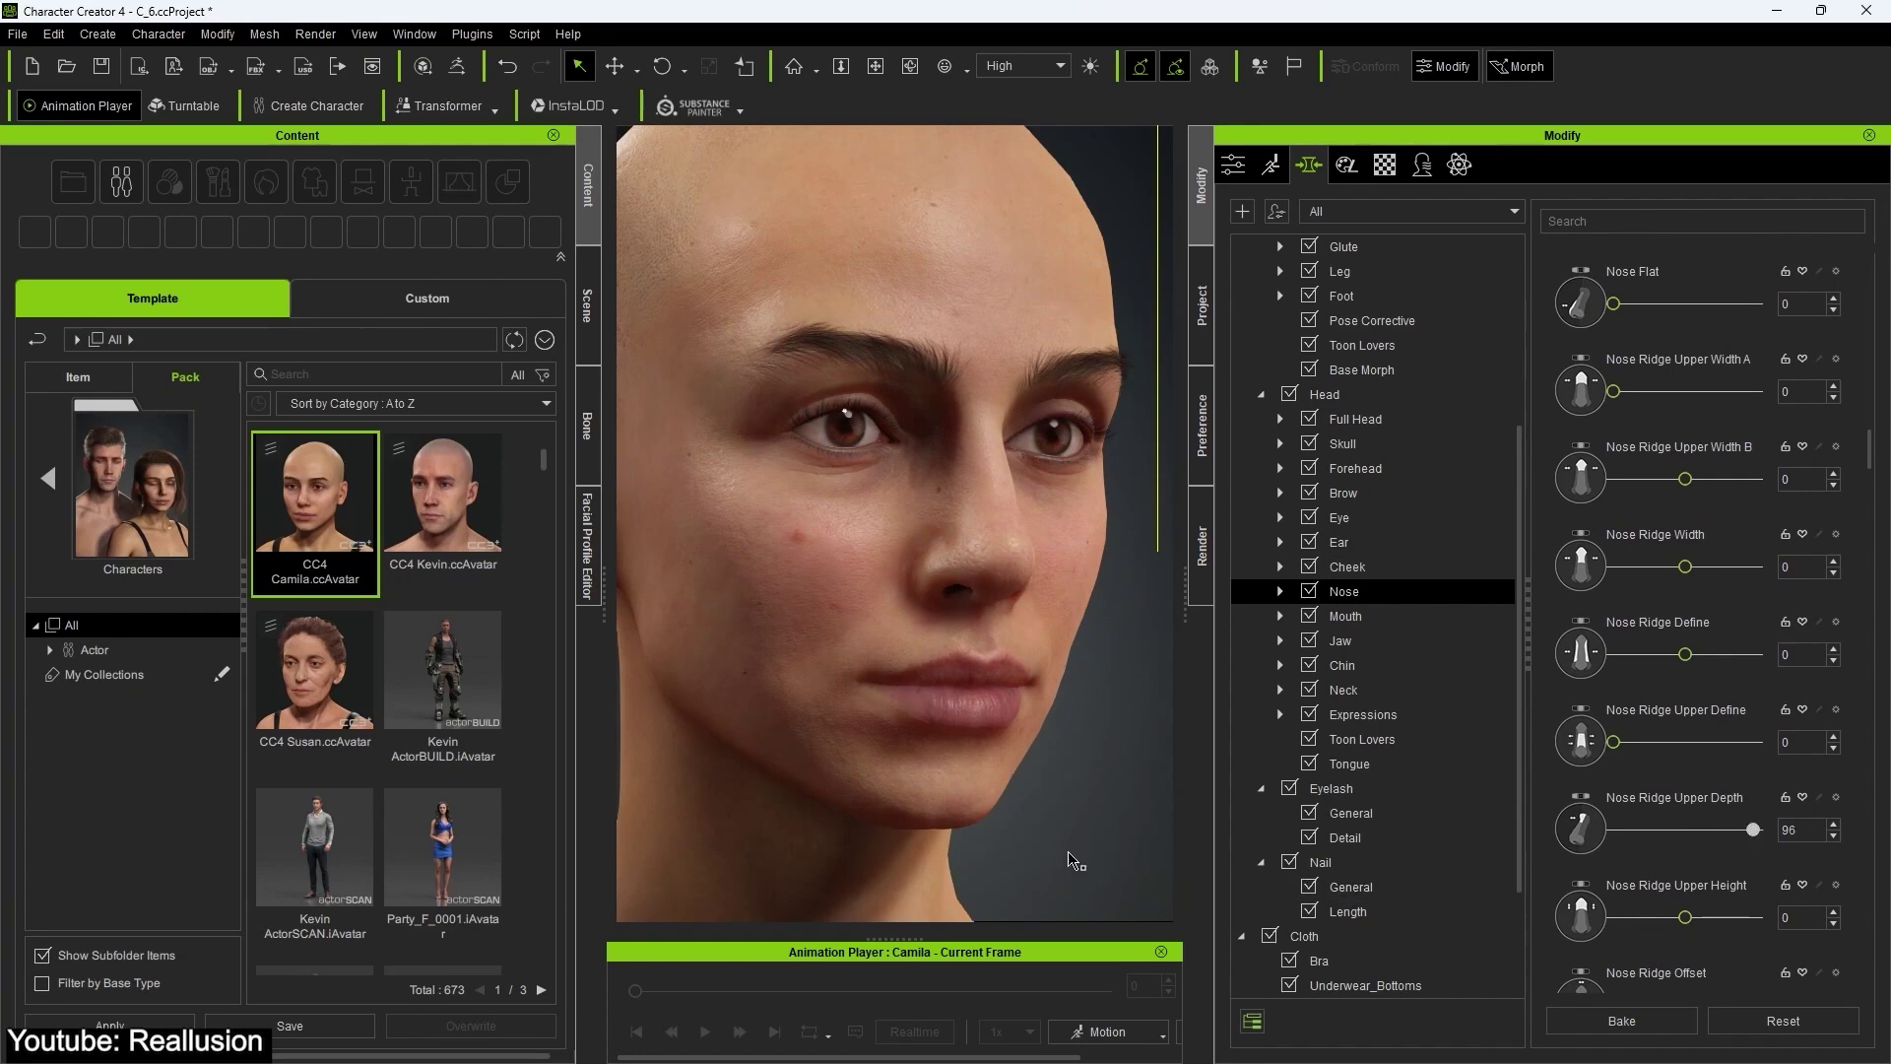
click(1418, 640)
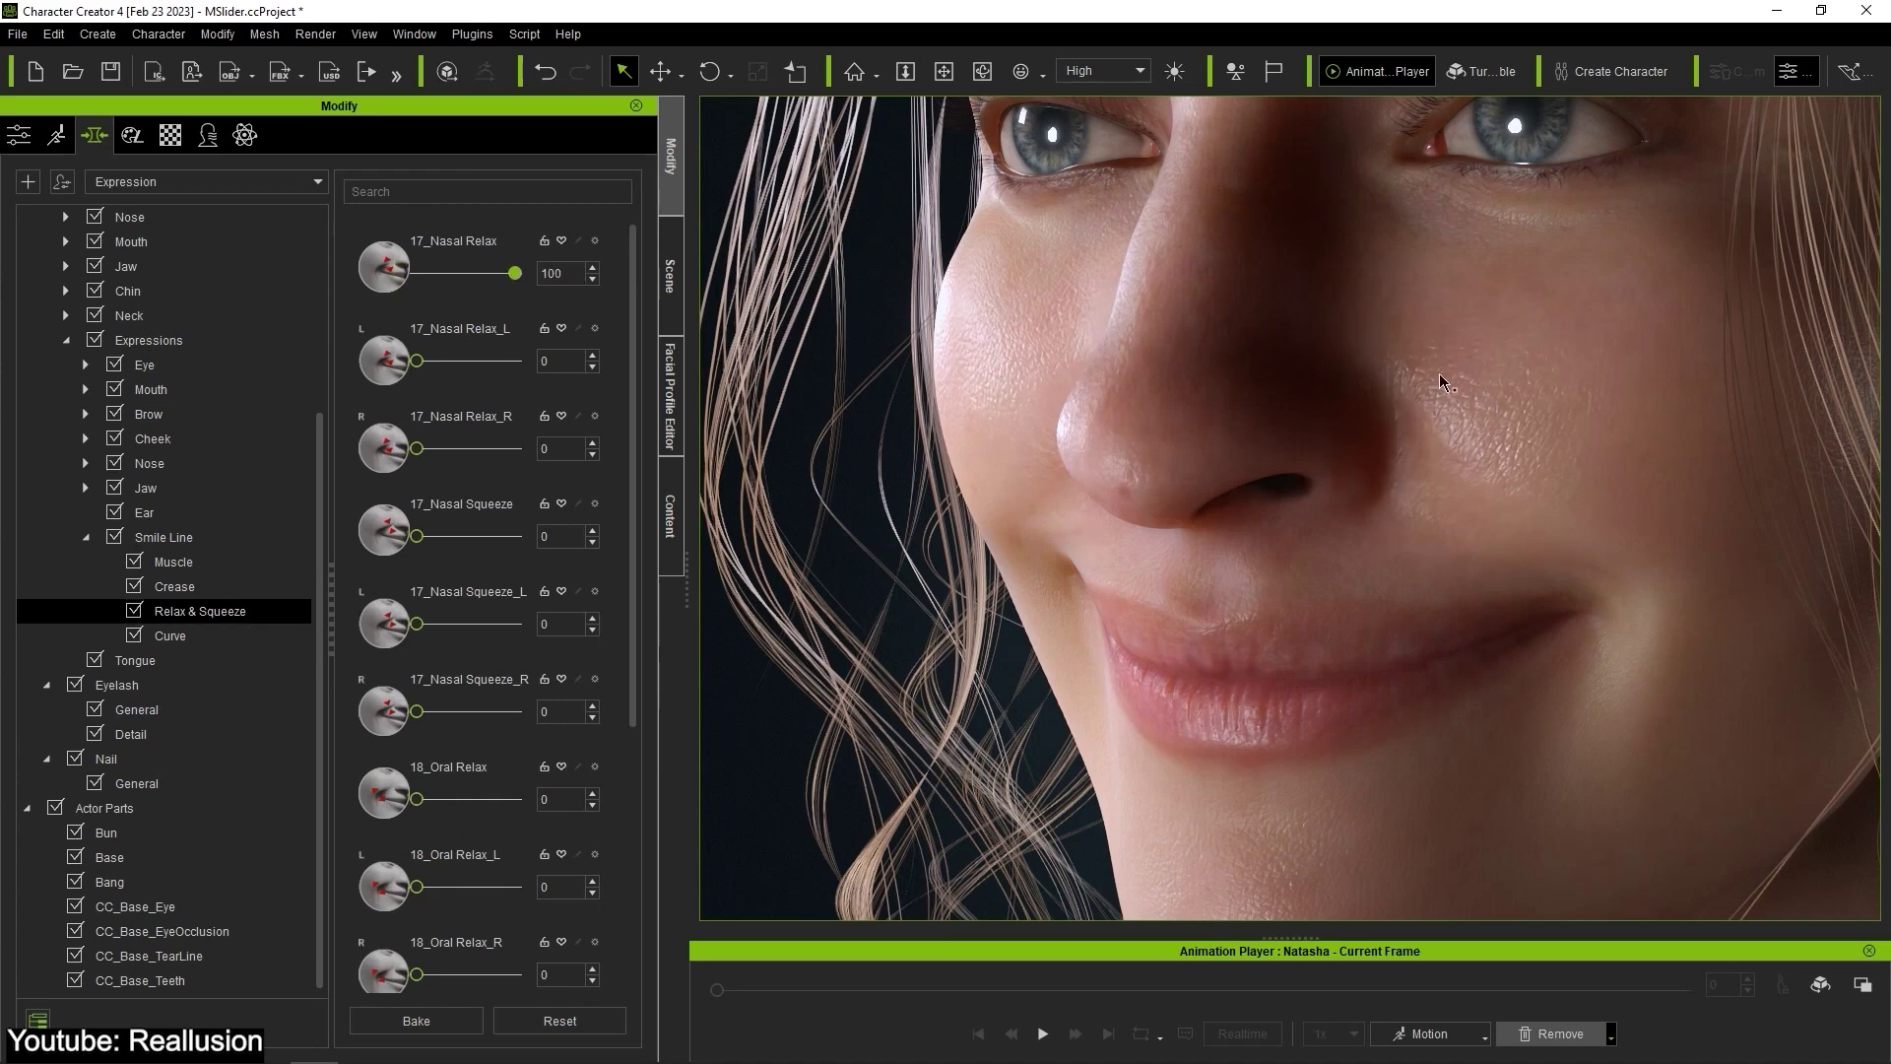
- Show the Relax & Squeeze and Curve morphs among the Smile Line expressions
click(258, 608)
click(207, 634)
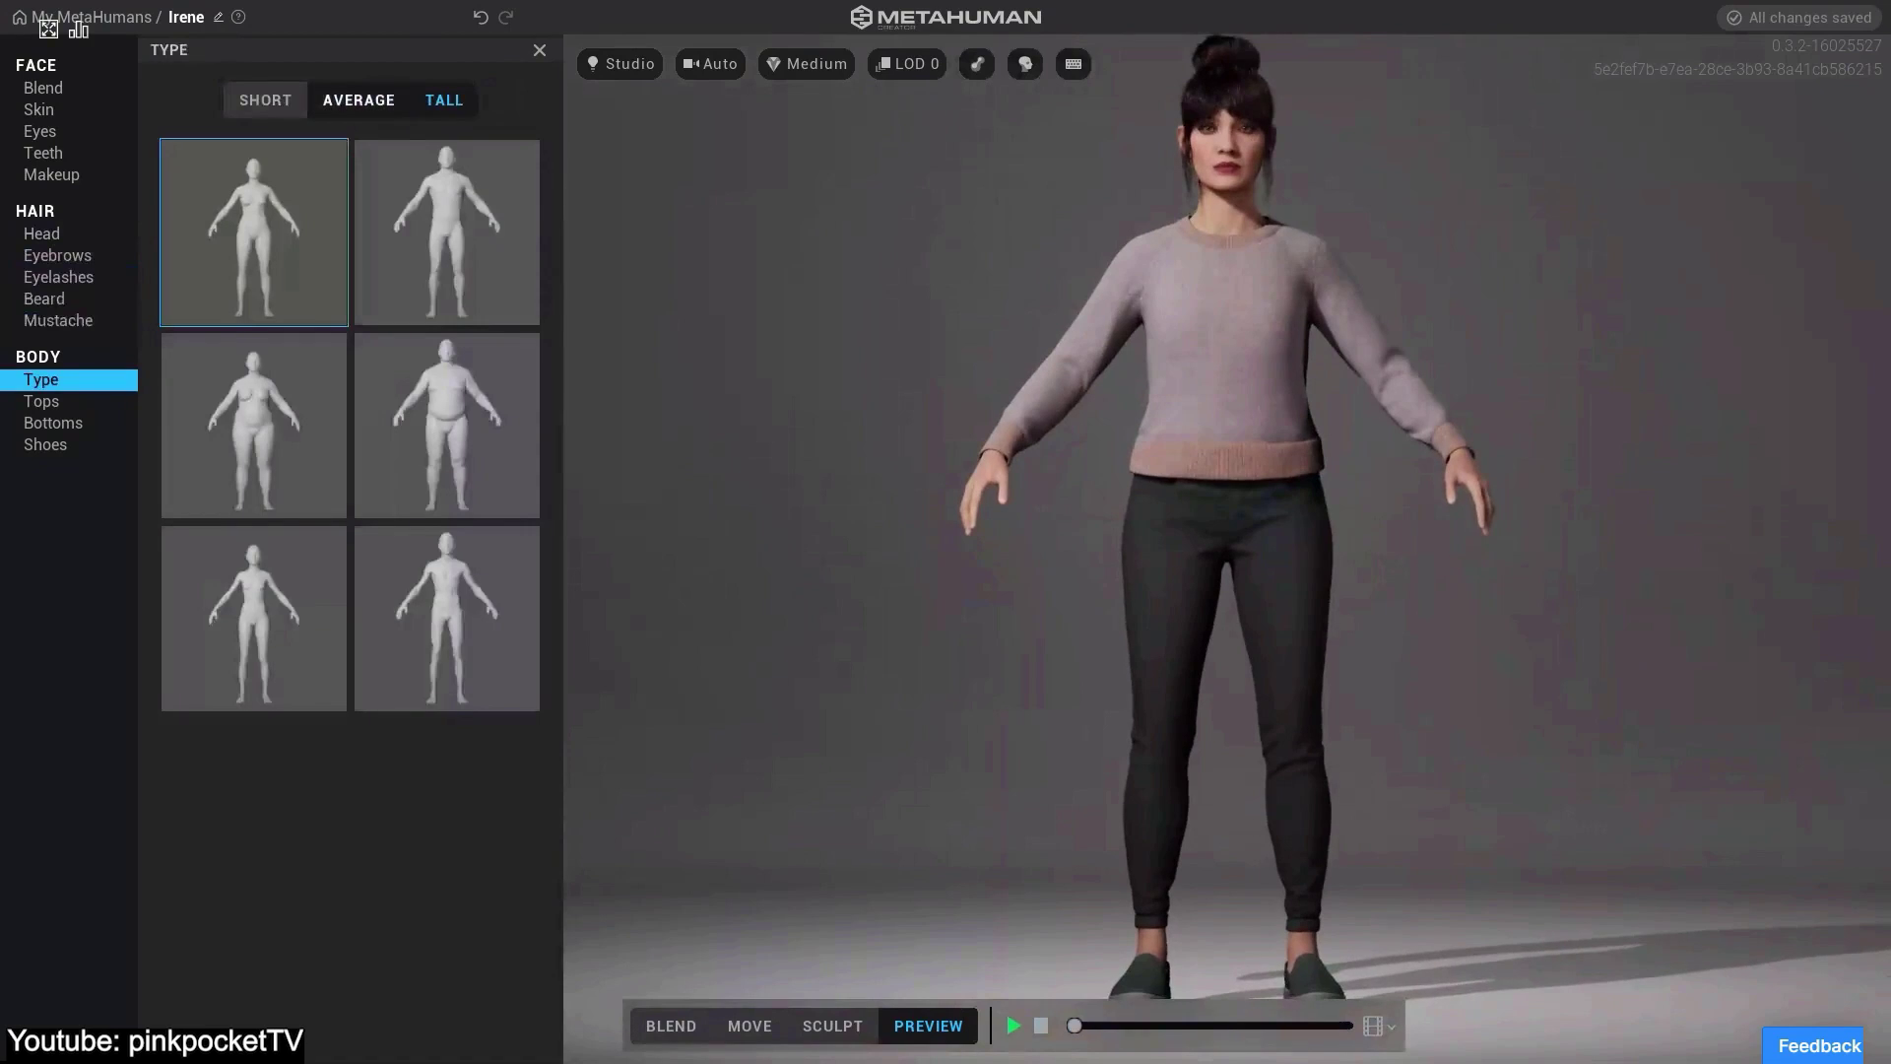
- Switch to MetaHuman Creator and choose the average height for the female body type
click(358, 99)
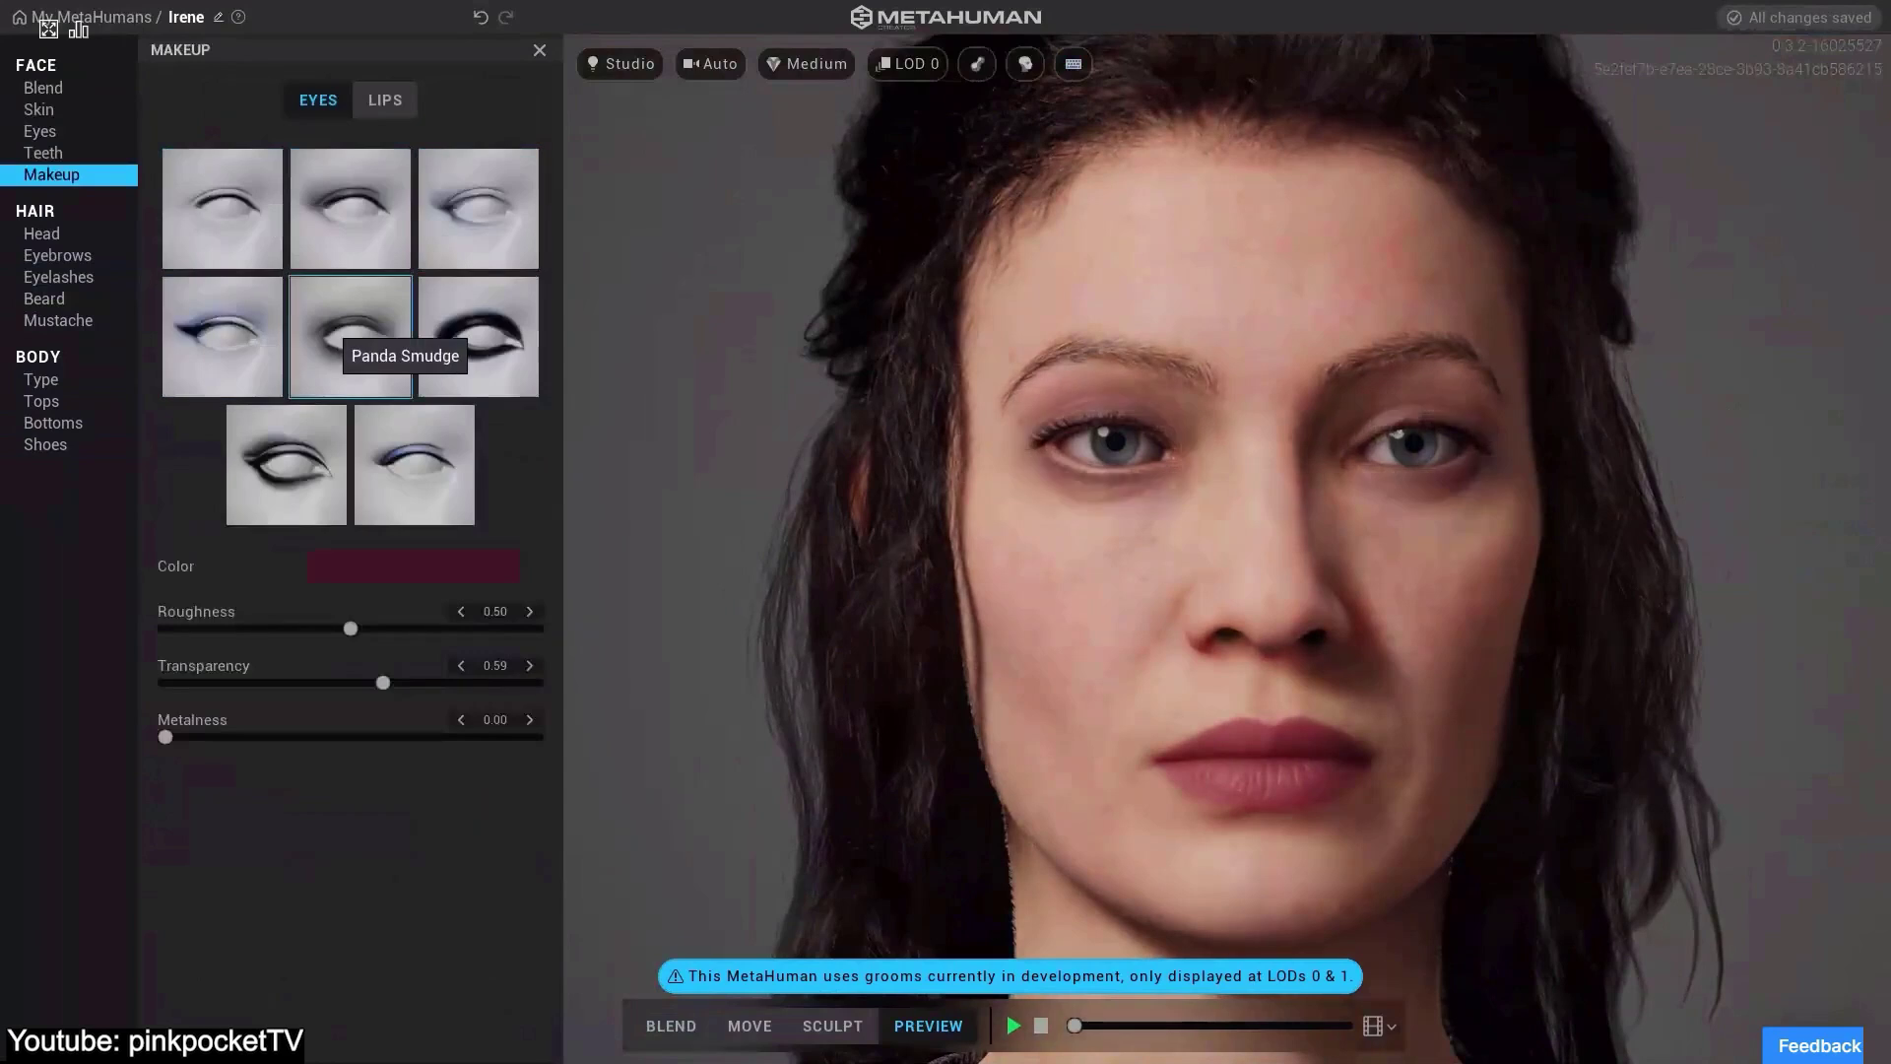
- Apply a recoloured eye makeup style and a pinned-up hairstyle with bangs to the MetaHuman
click(286, 464)
click(414, 566)
click(332, 745)
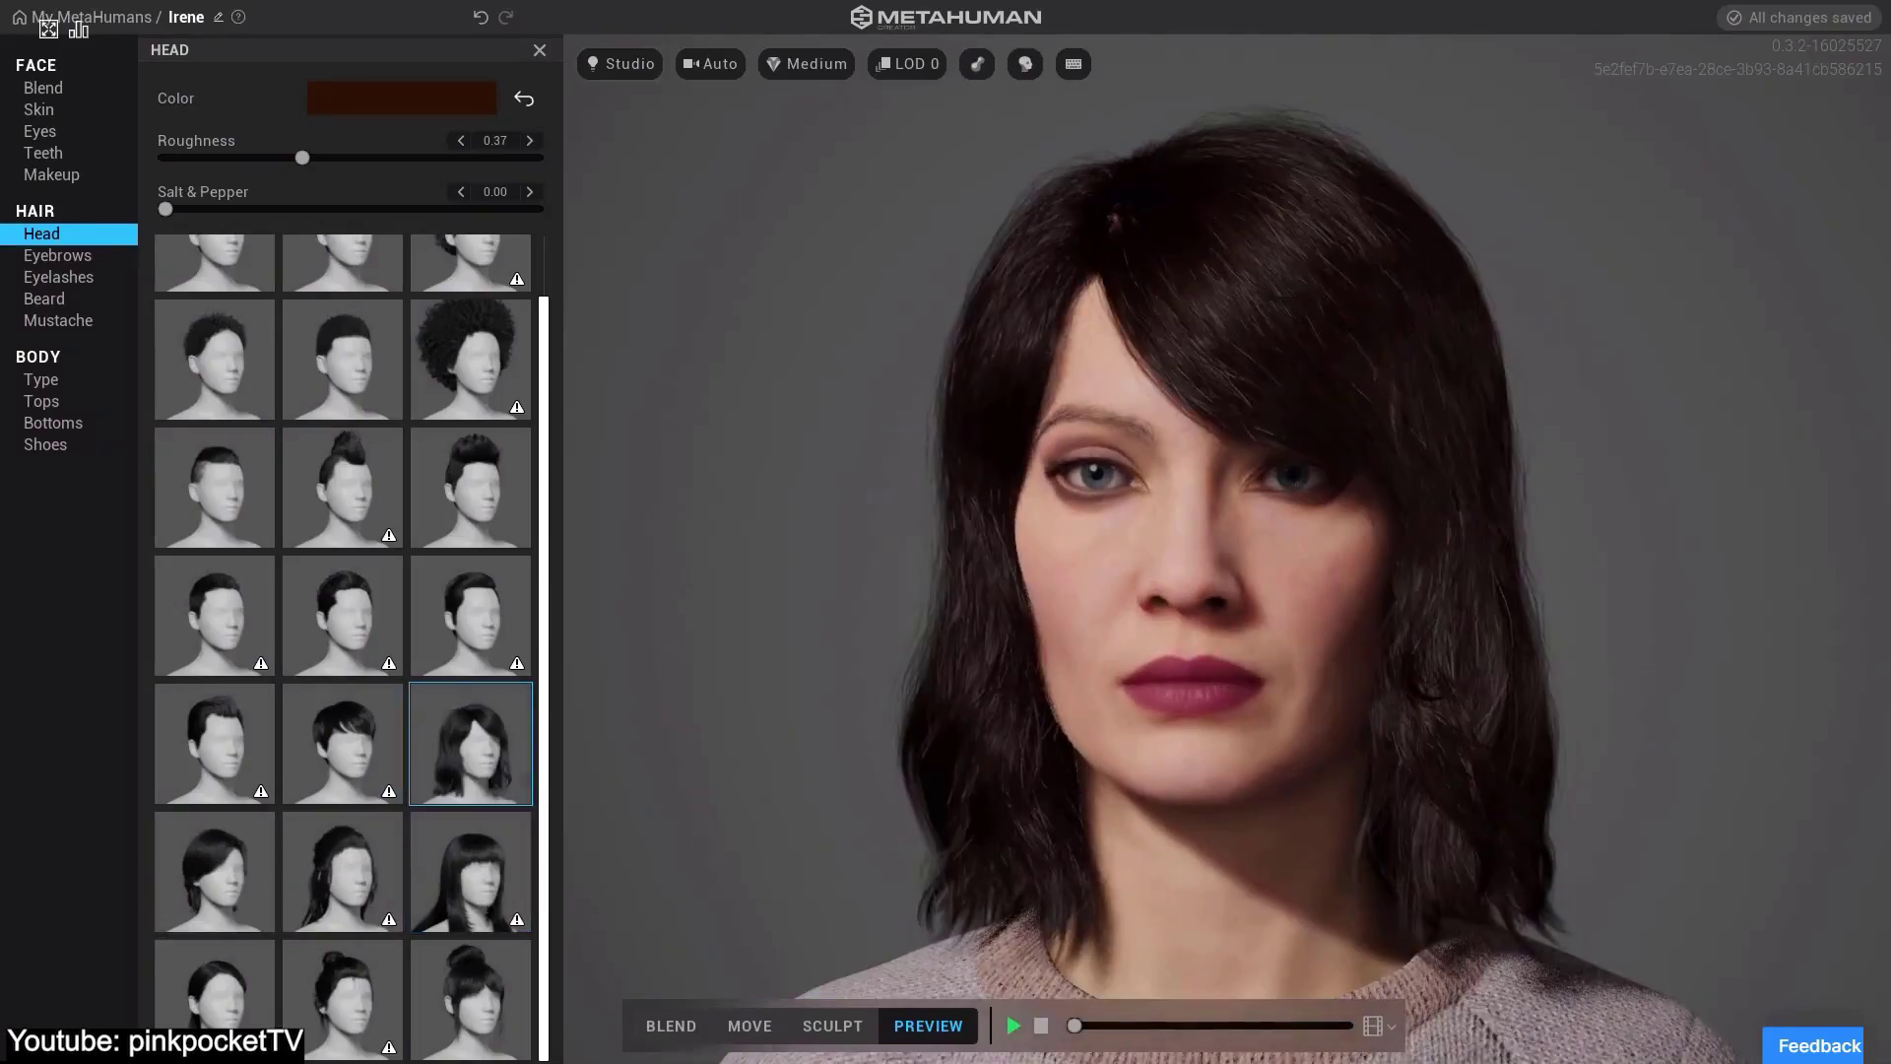
click(471, 995)
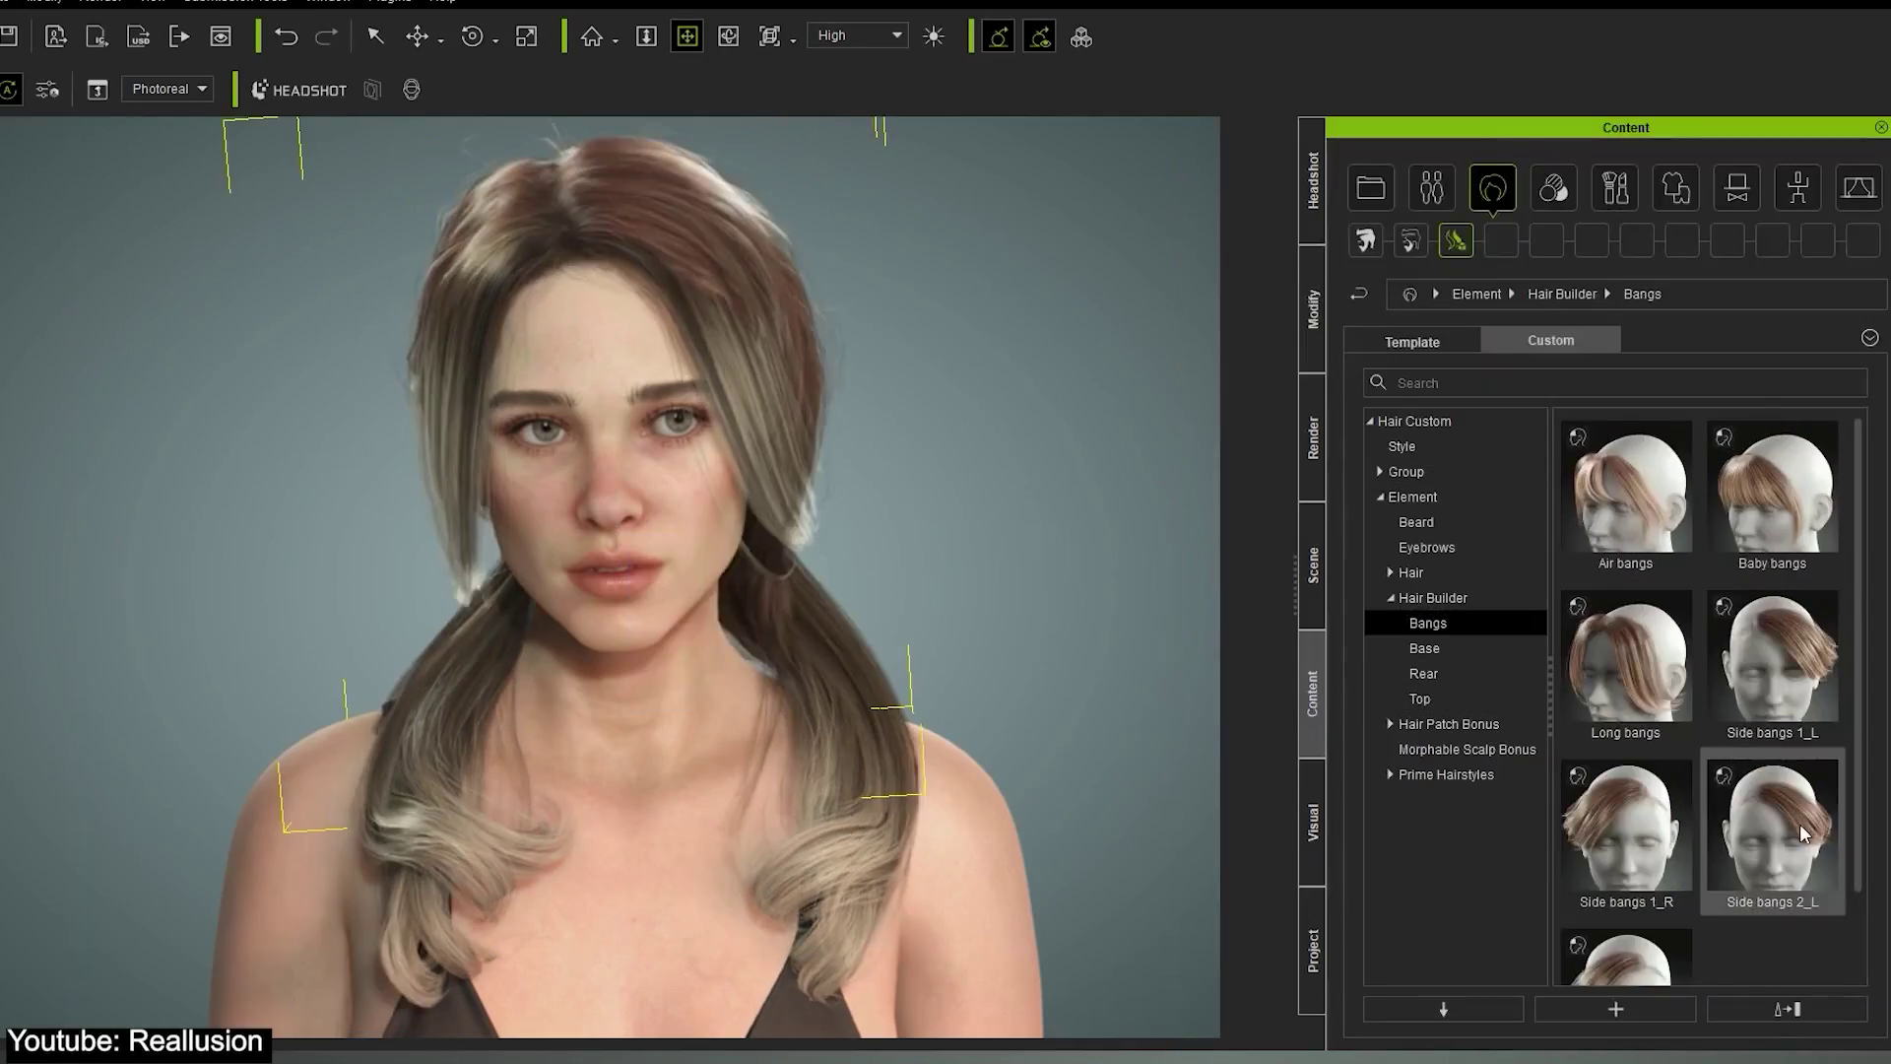
- In Character Creator 4, open the Top elements of the Hair Builder
click(1419, 698)
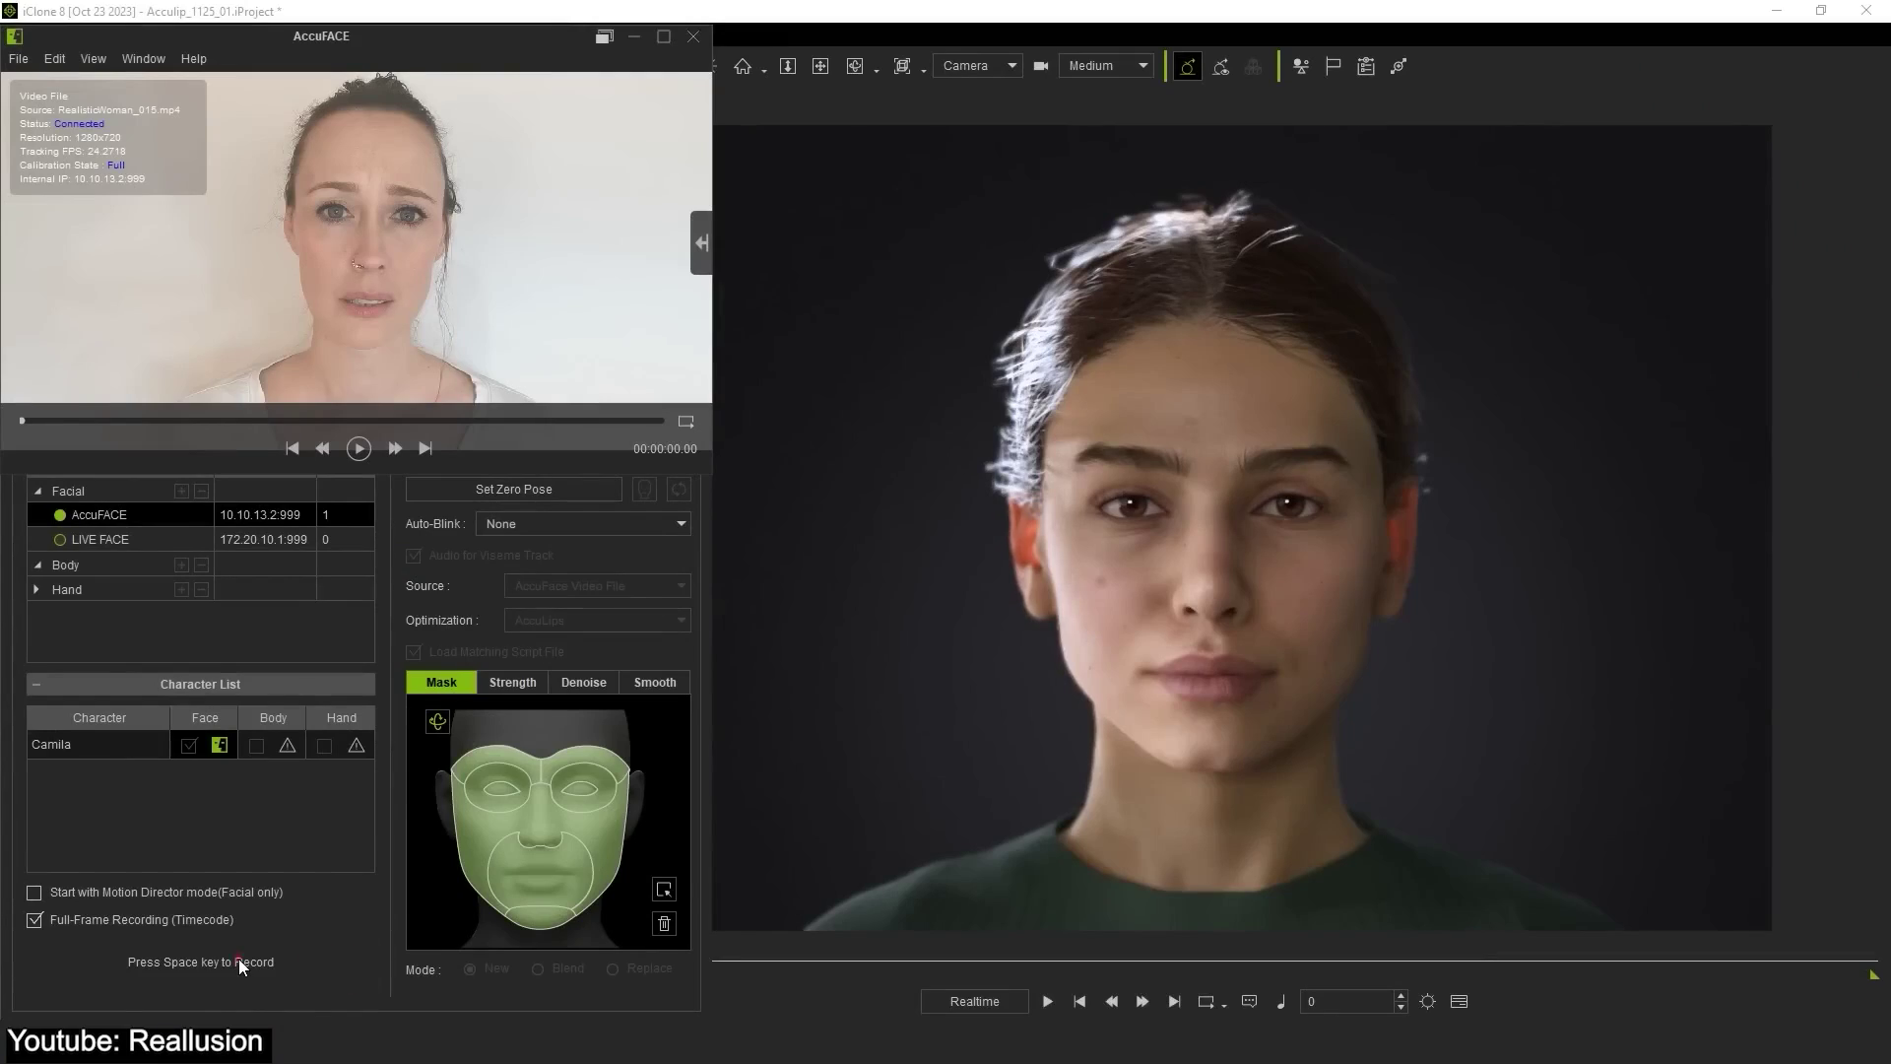
- In iClone, start recording Camila's facial motion from the AccuFACE video
key(space)
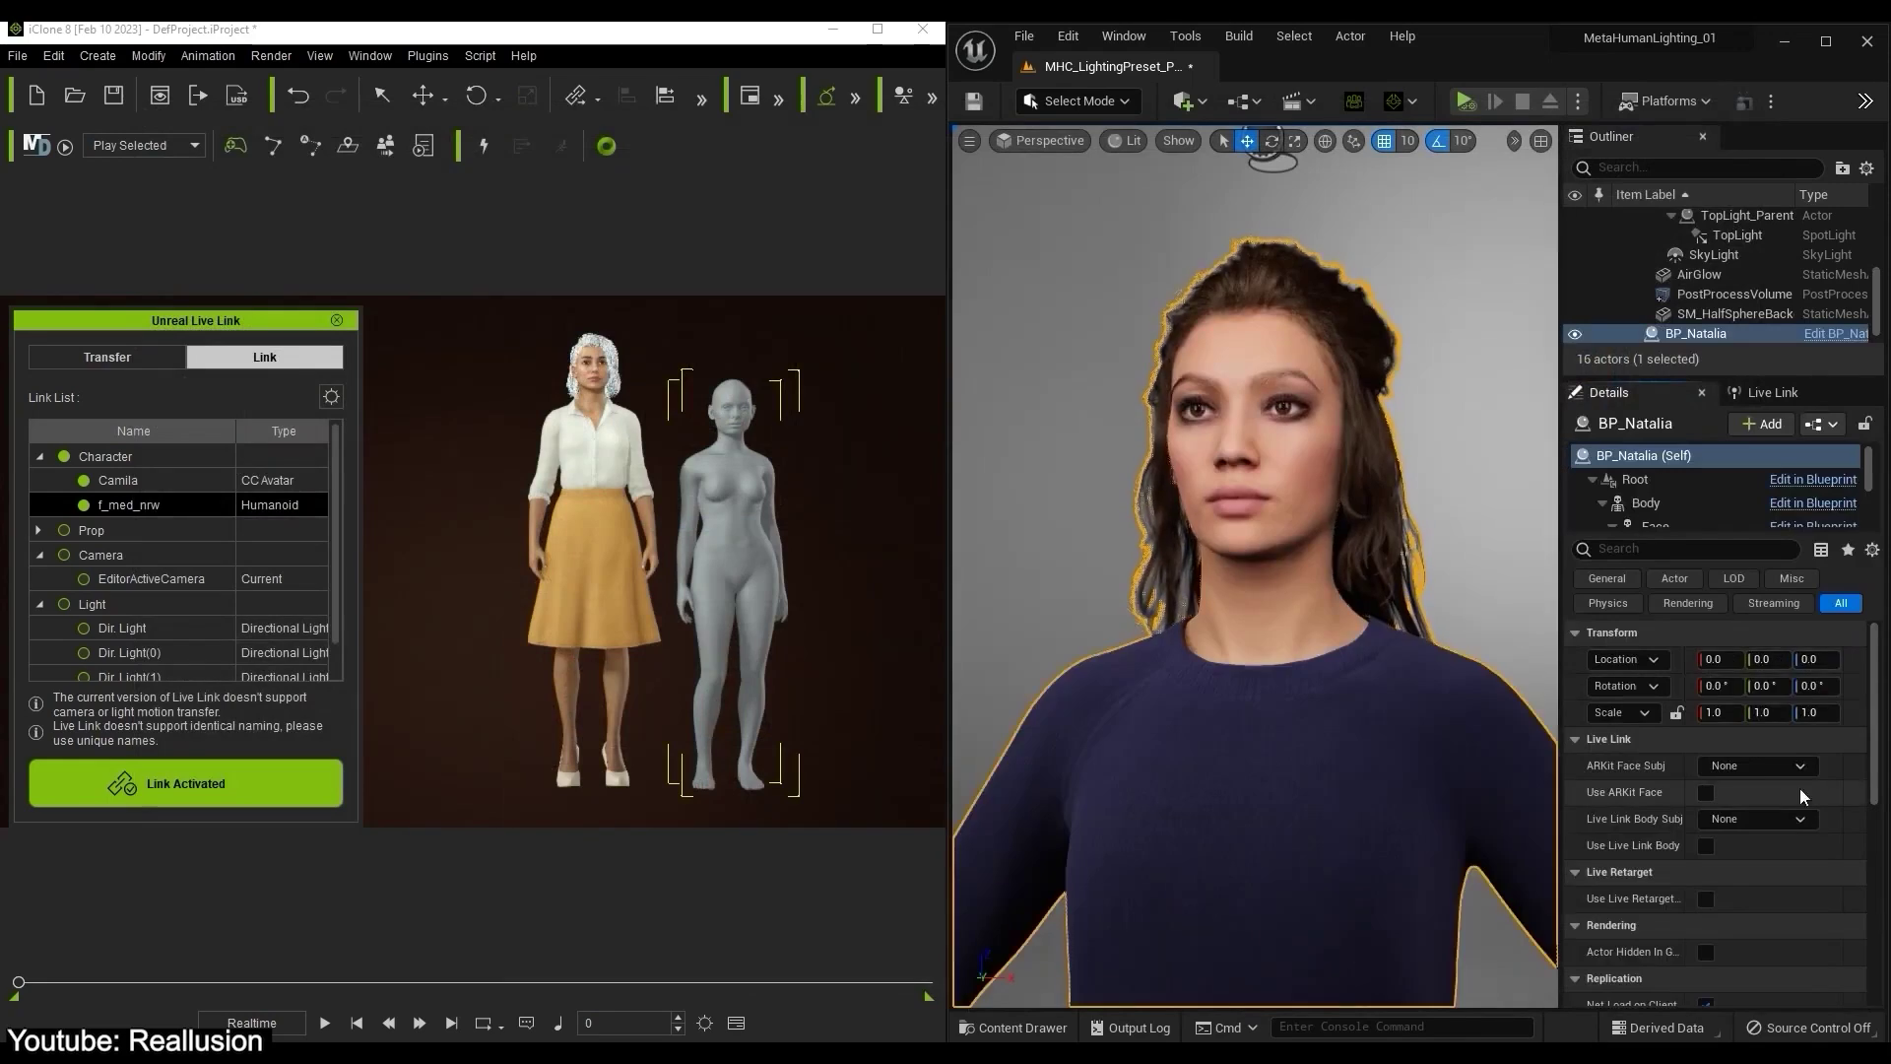
- In Unreal Engine, link BP_Natalia's ARKit face to Camila and her Live Link body to f_med_nrw, enabling both
click(1758, 766)
click(1758, 819)
click(1706, 792)
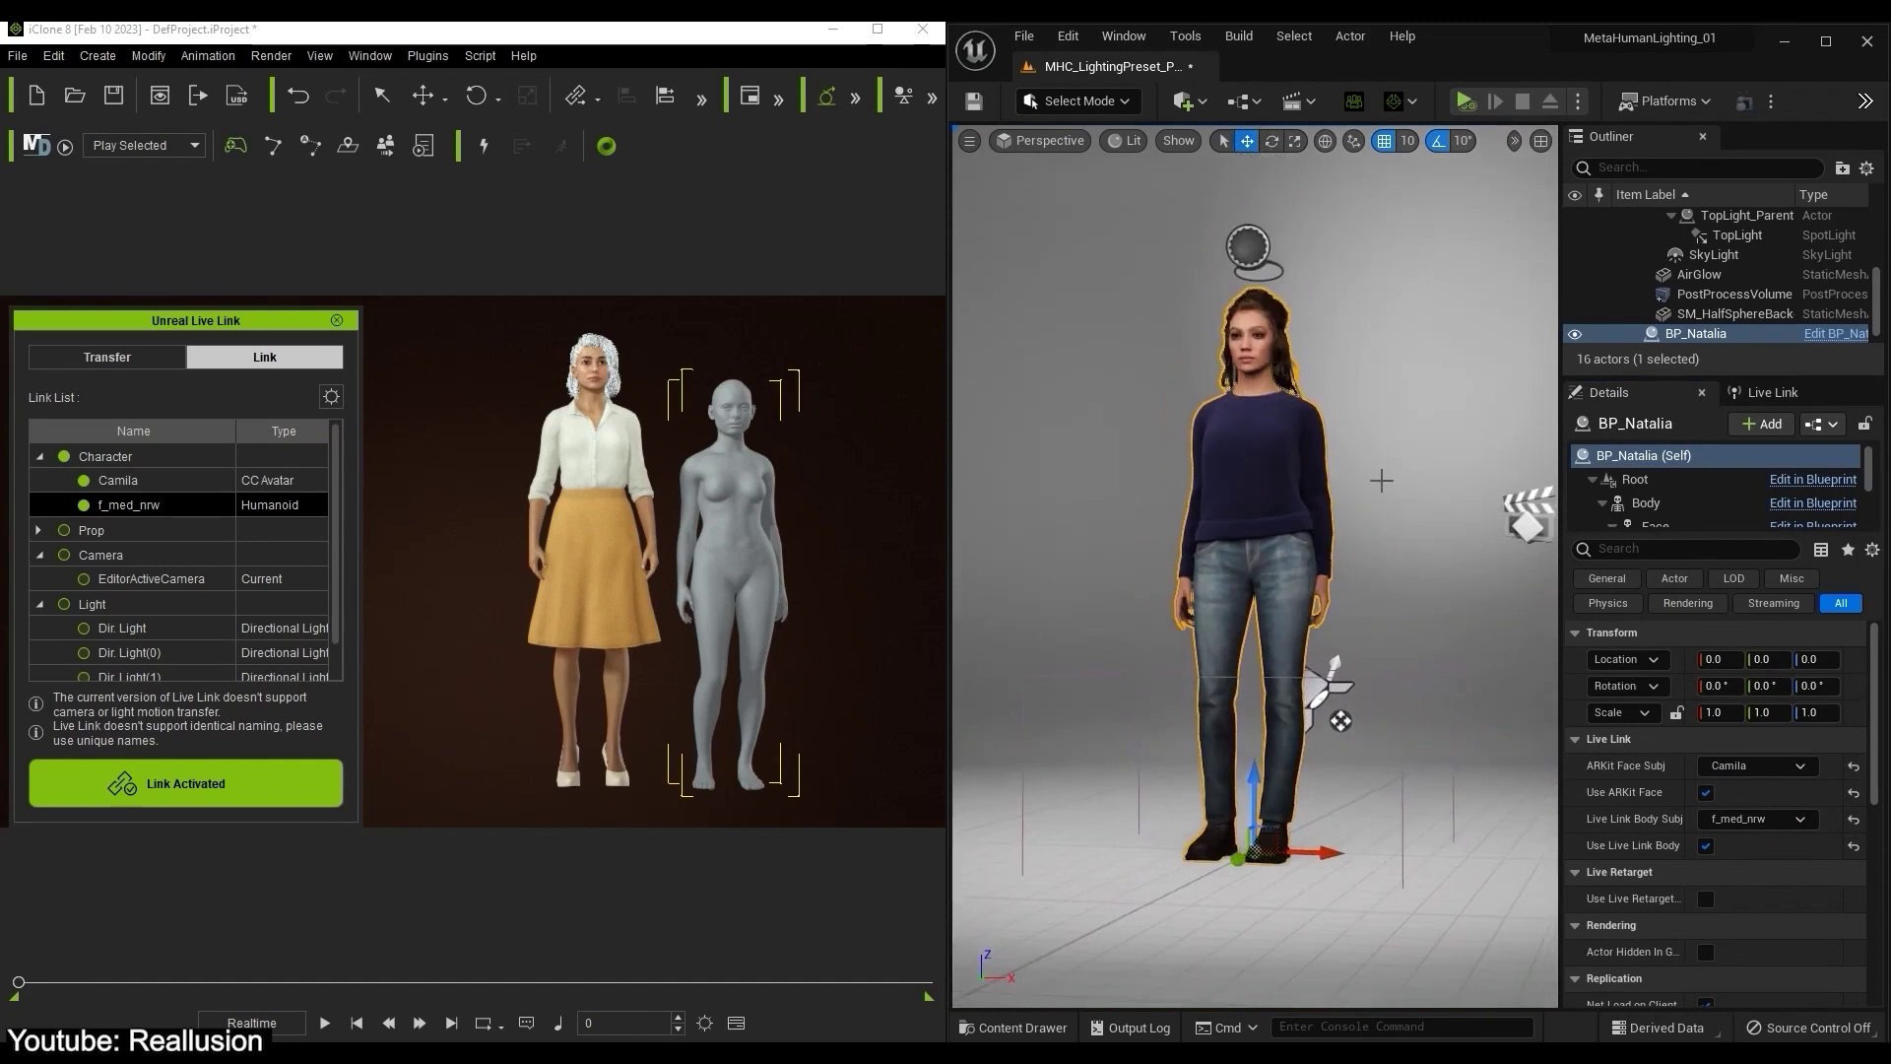
- In iClone, play and pause the linked body animation, and preview the Face Puppet performance on Camila
click(325, 1024)
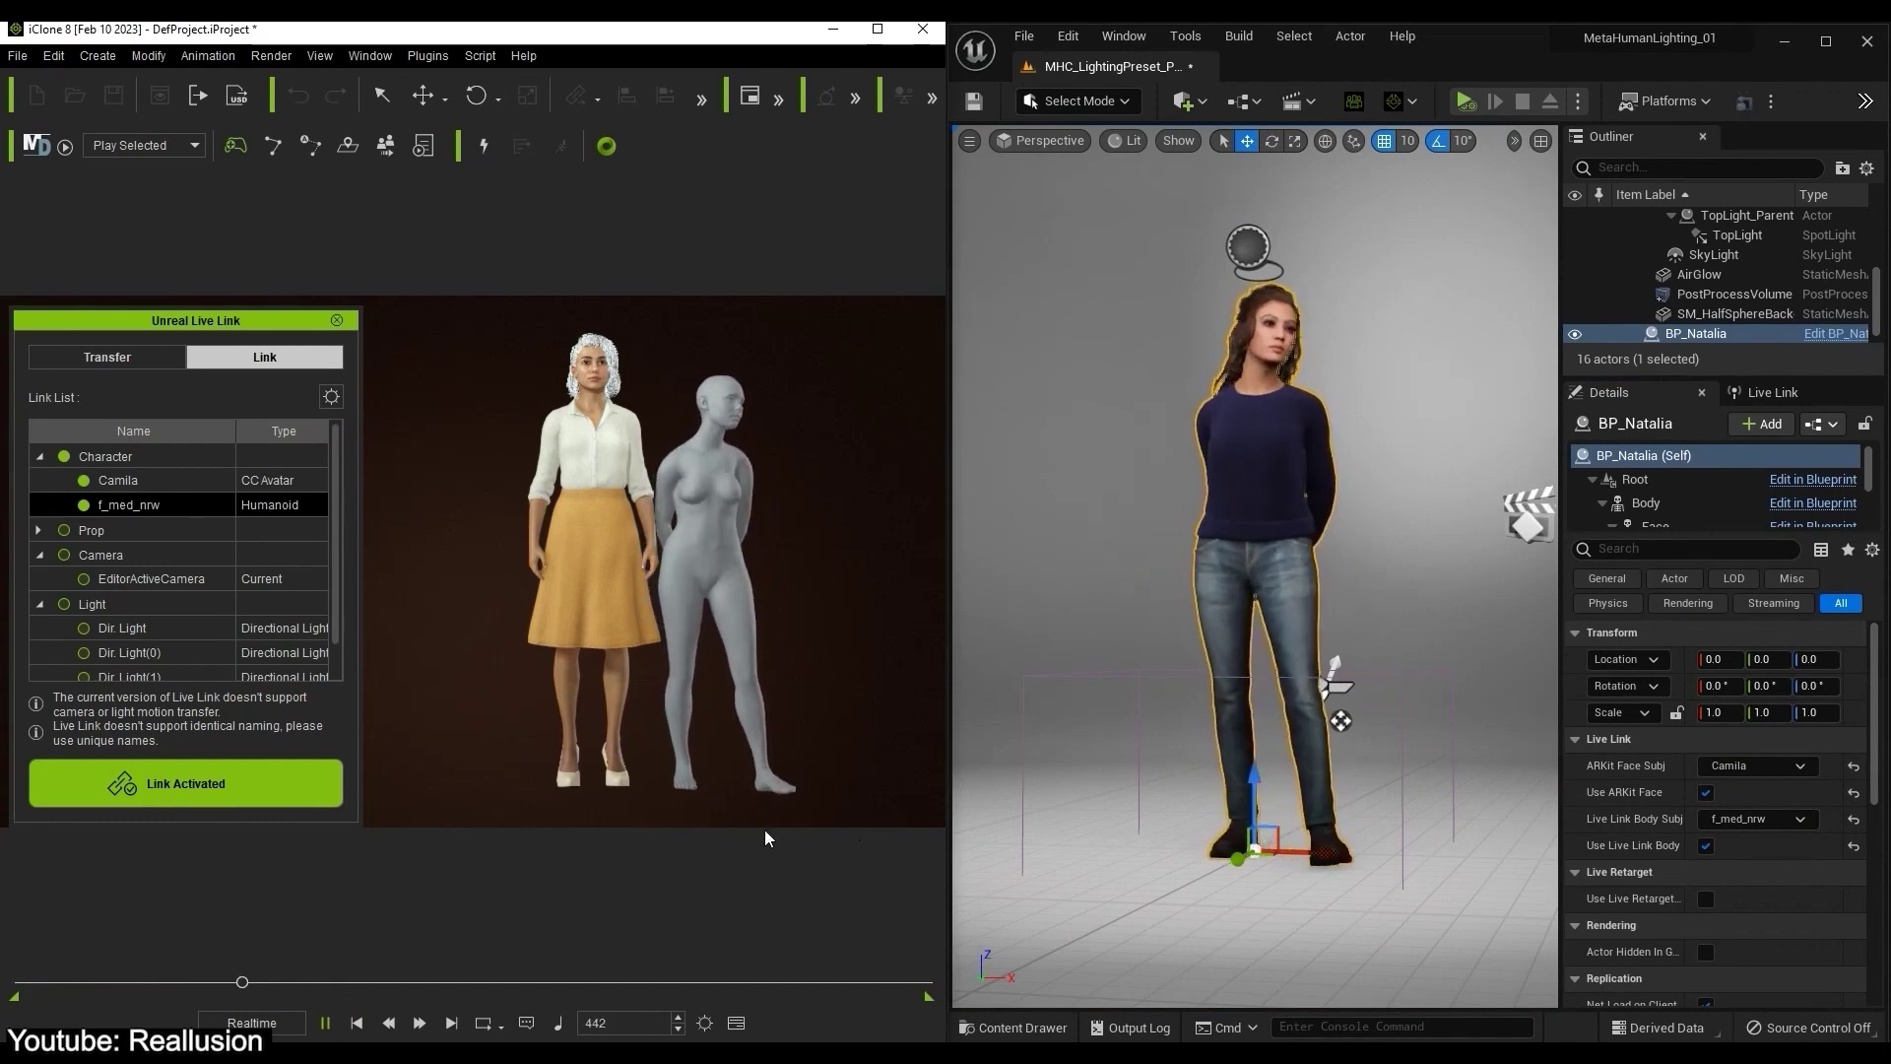
click(329, 1021)
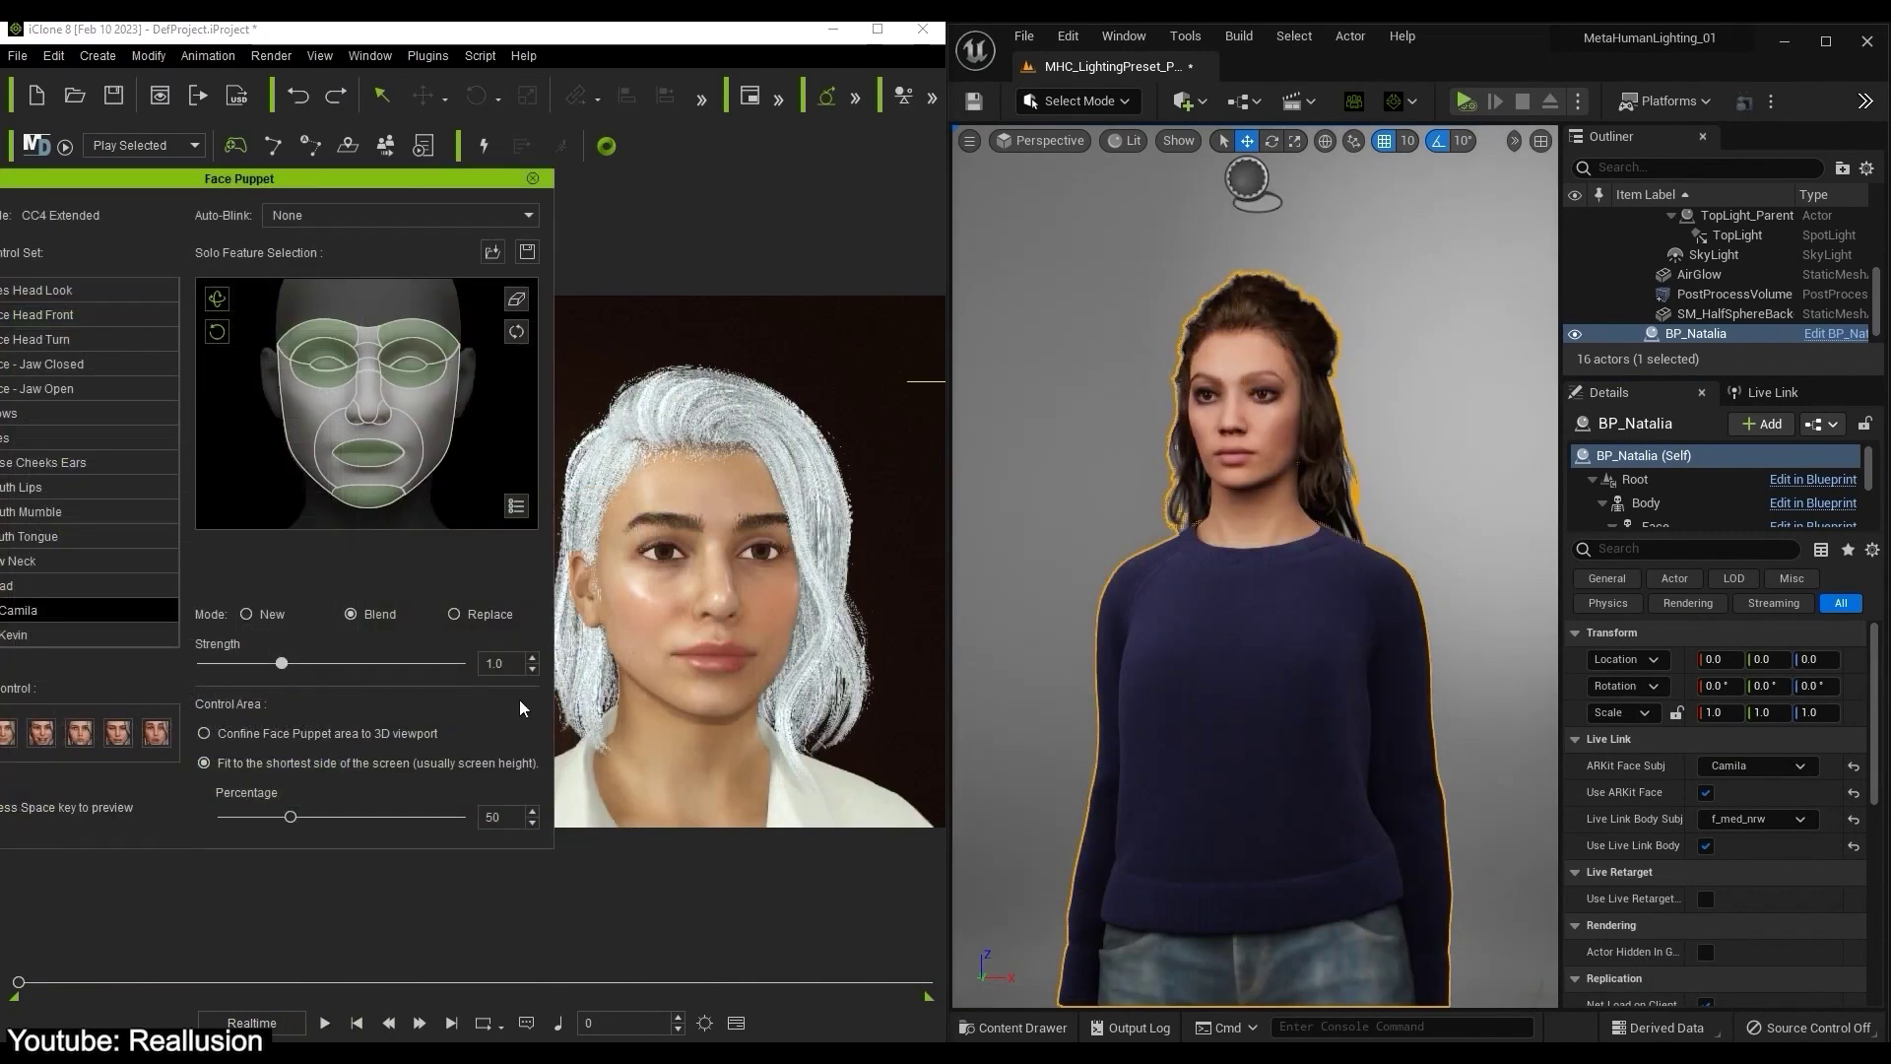
key(space)
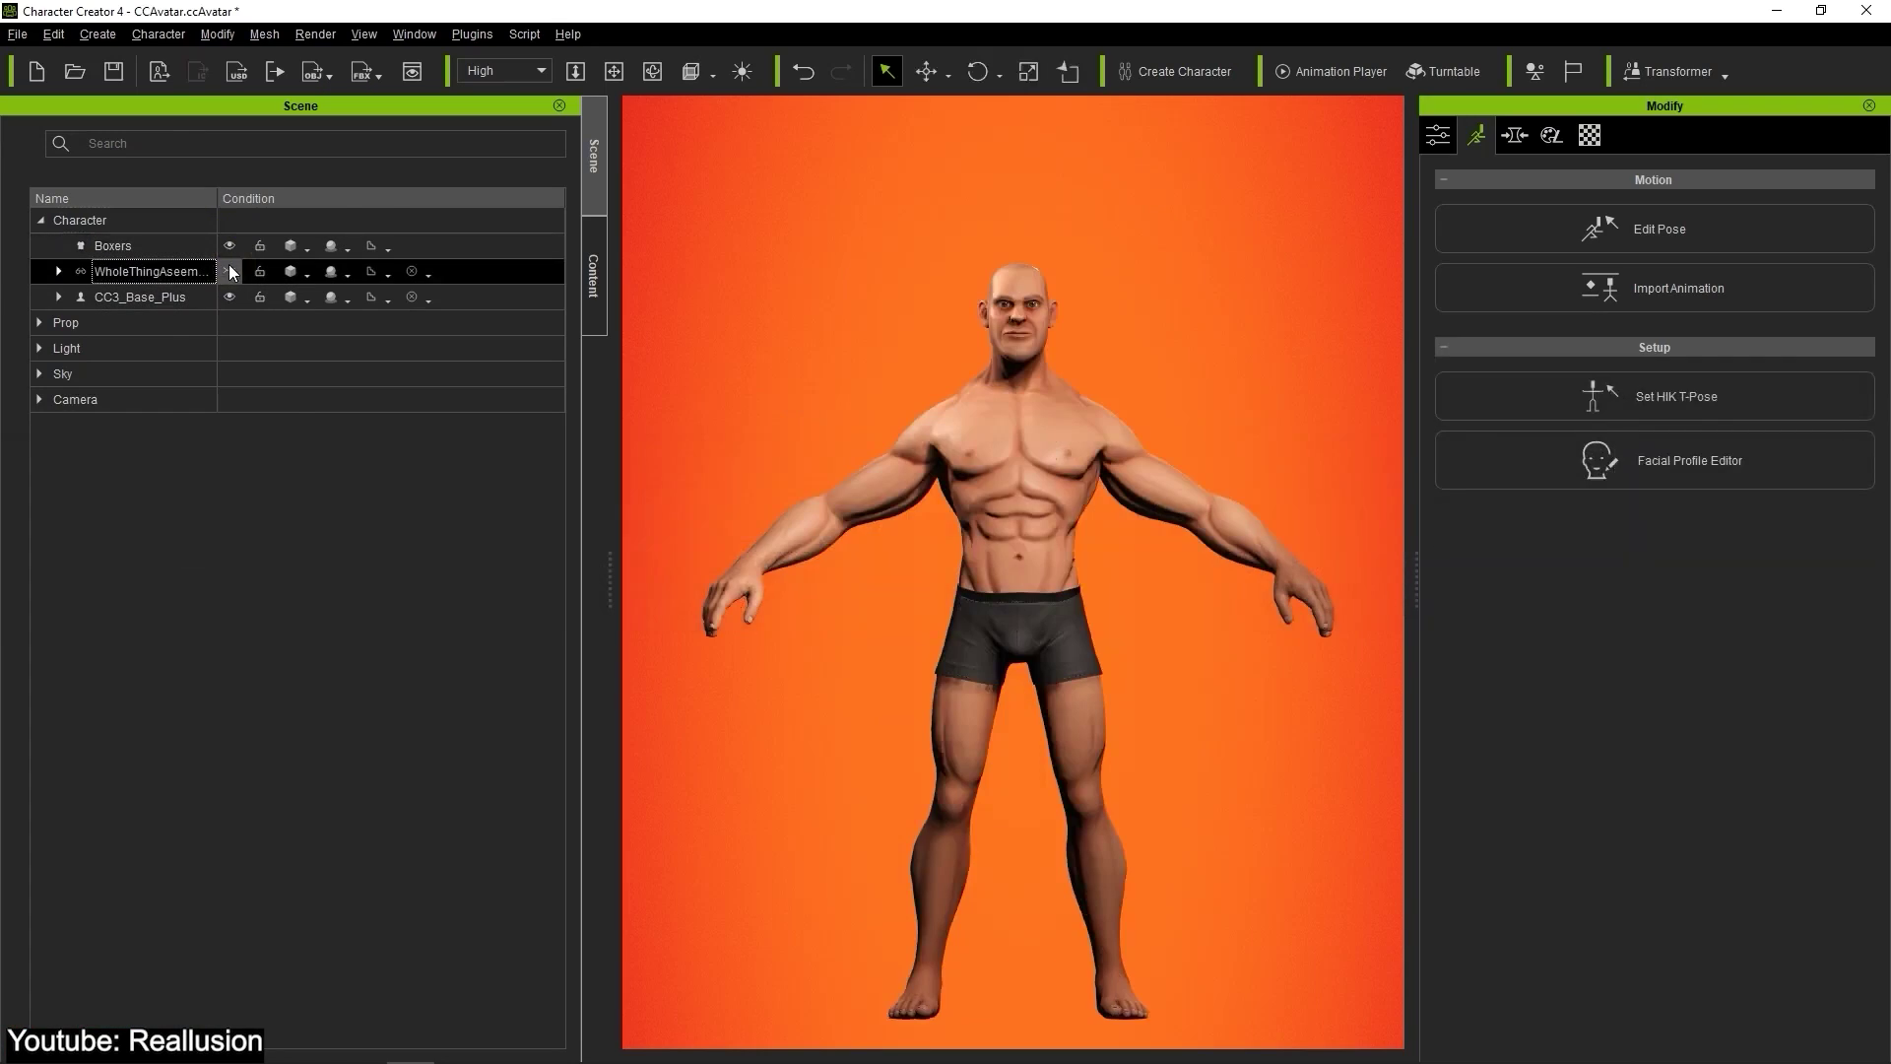
- In Character Creator 4, open Edit Mesh in Element mode for the armoured costume accessory and select its tall headdress
click(1435, 141)
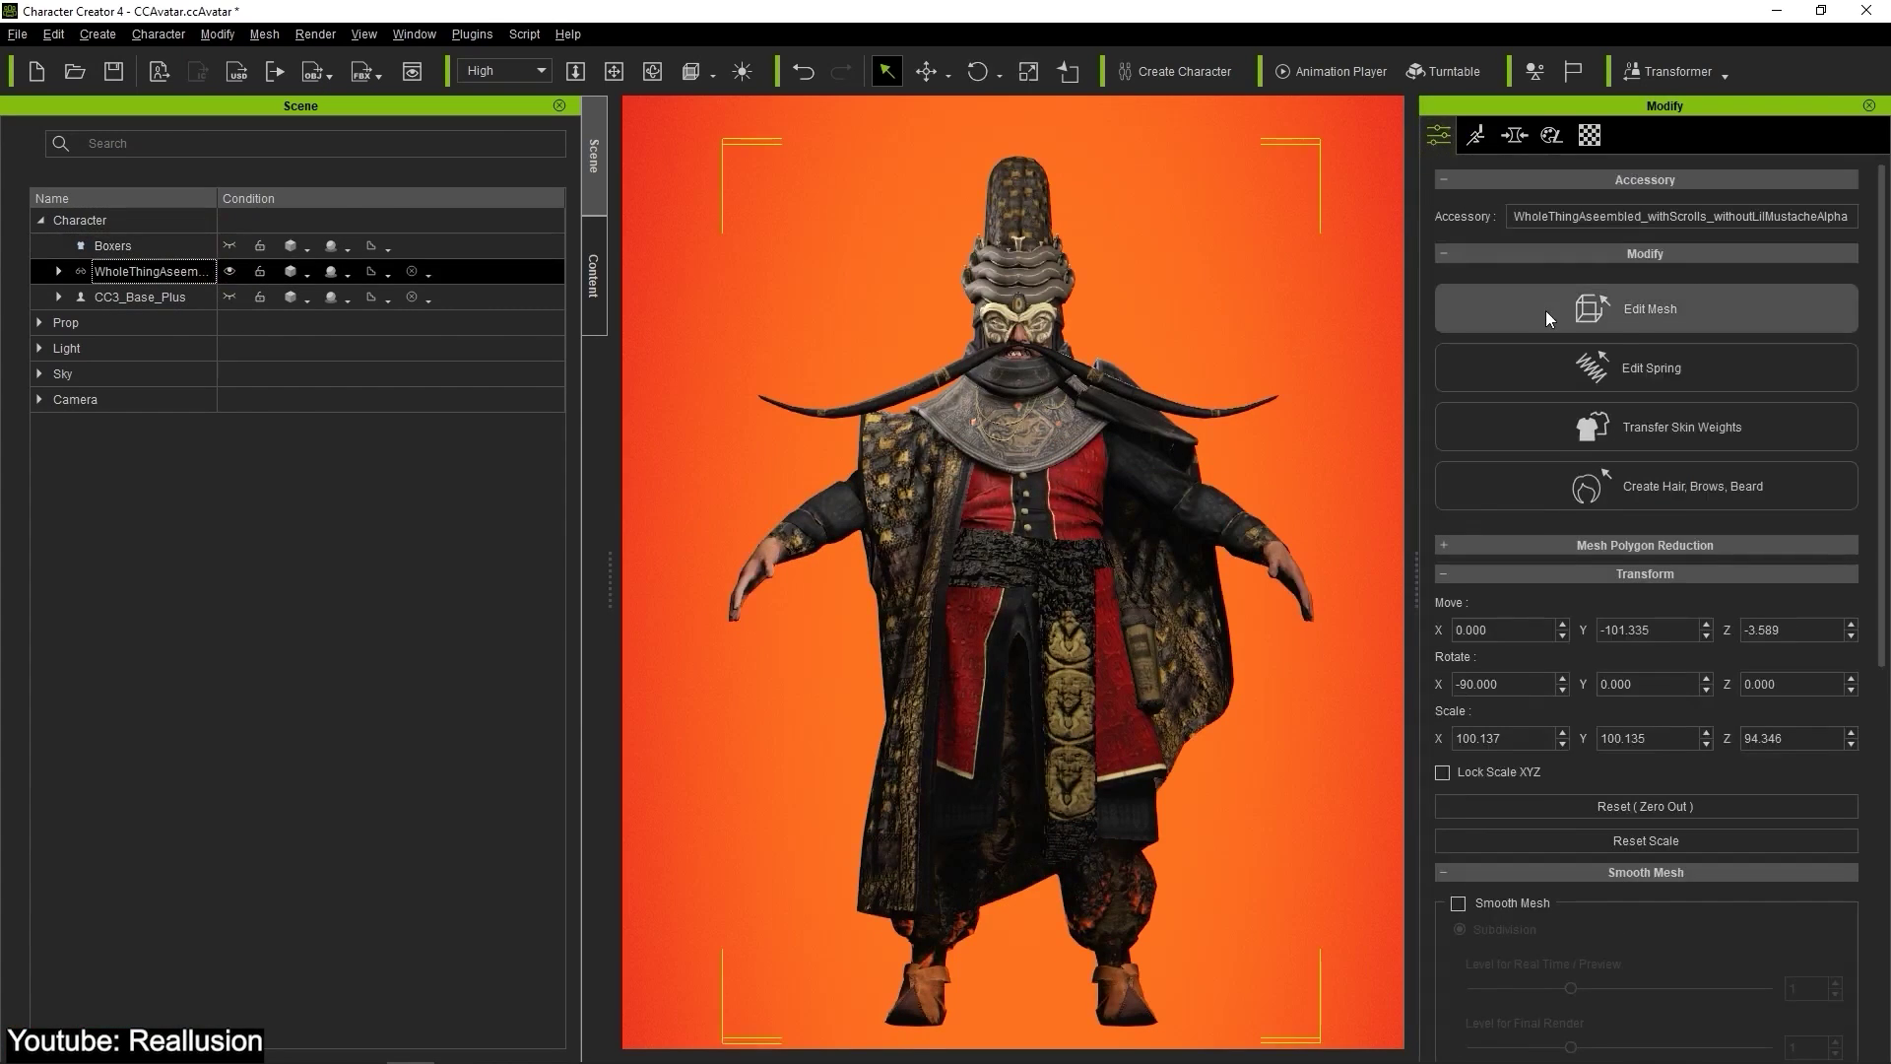
click(1664, 315)
click(1709, 246)
scroll(1185, 555, up, 5)
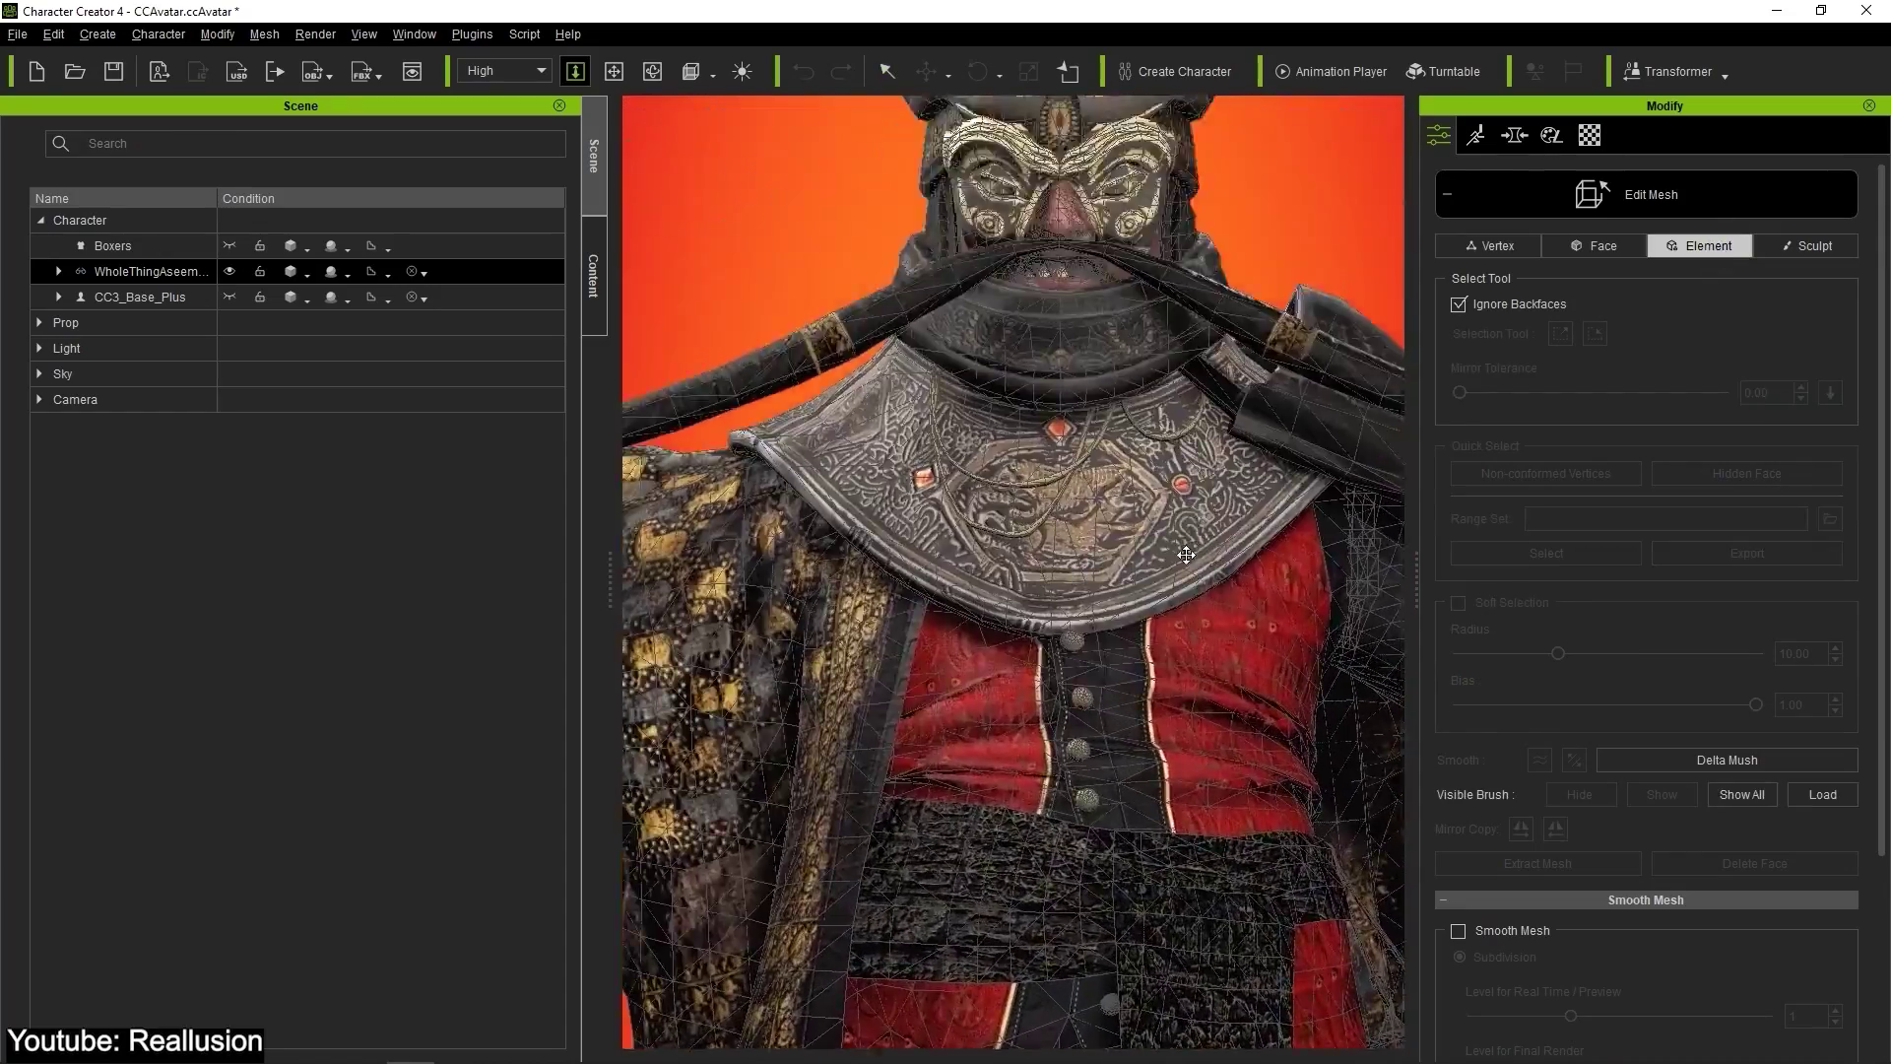
mouse_move(1186, 555)
middle_down()
mouse_move(1196, 591)
mouse_move(1199, 552)
middle_up()
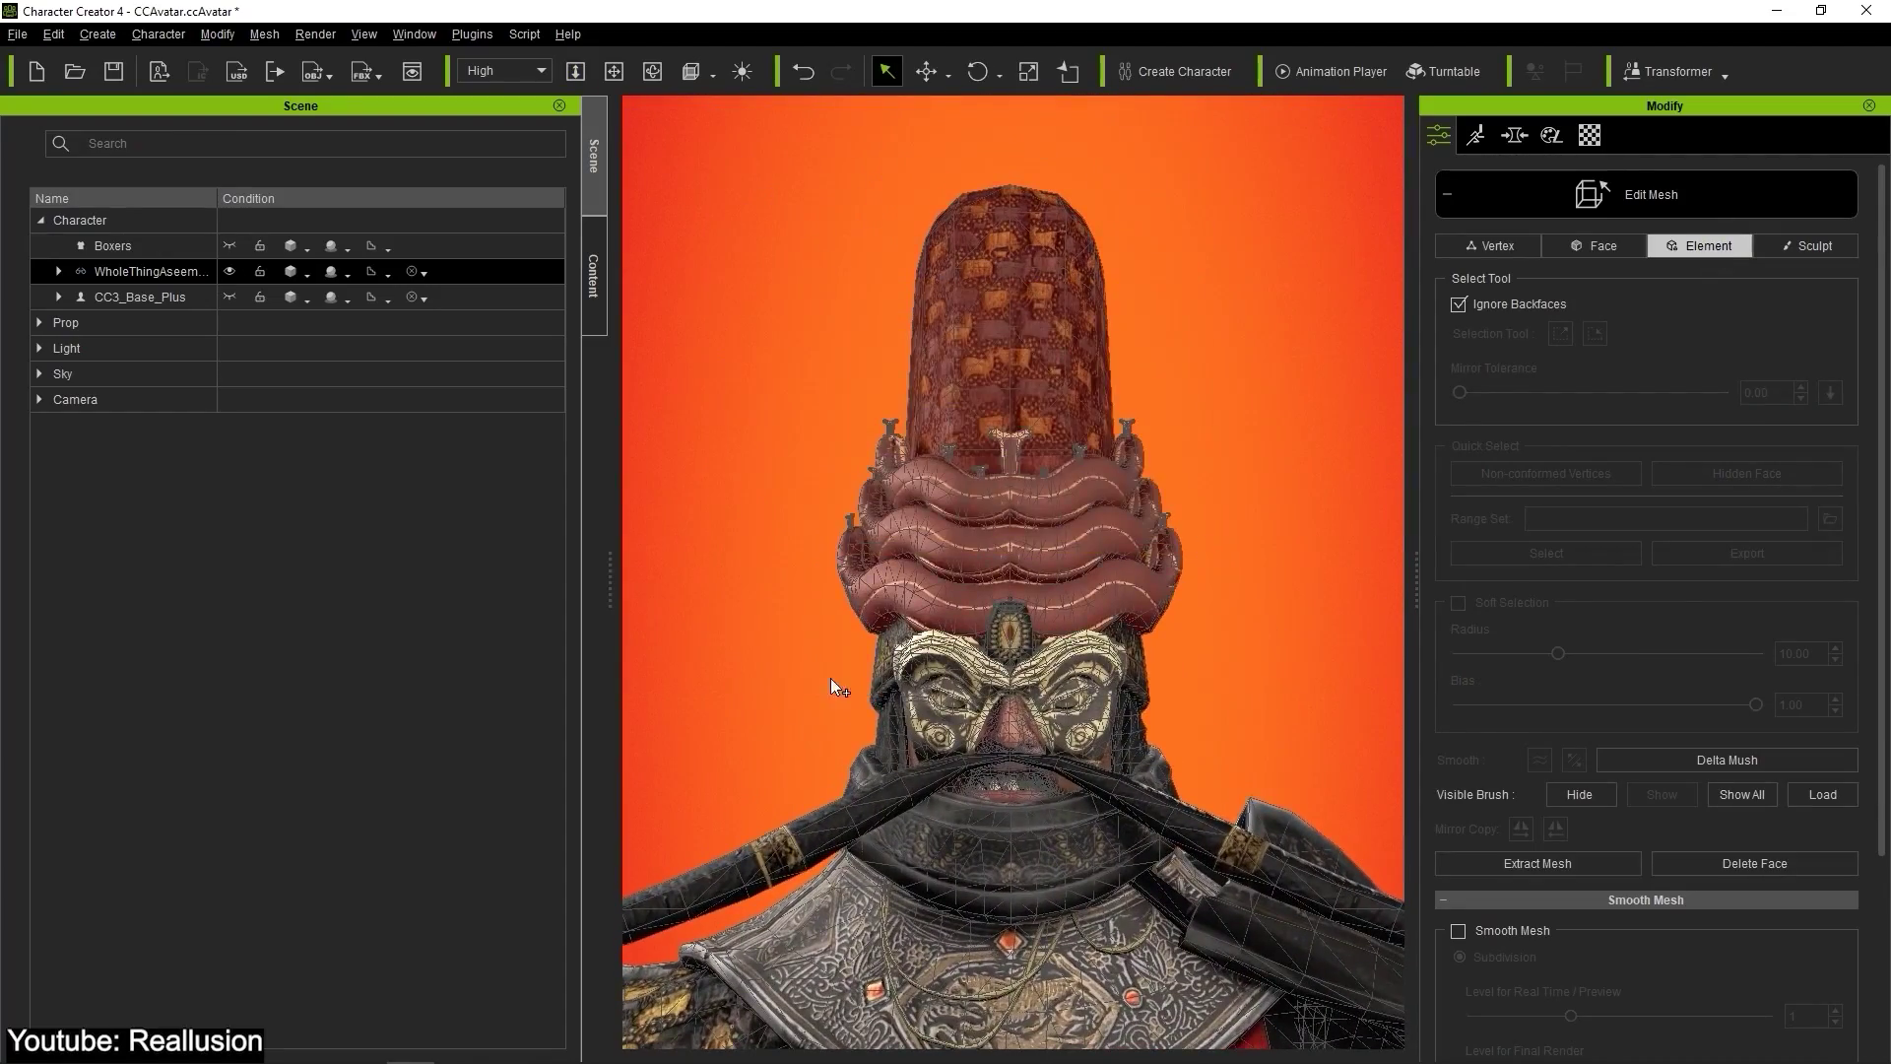
right_drag(830, 677, 1002, 675)
right_drag(1182, 578, 1052, 671)
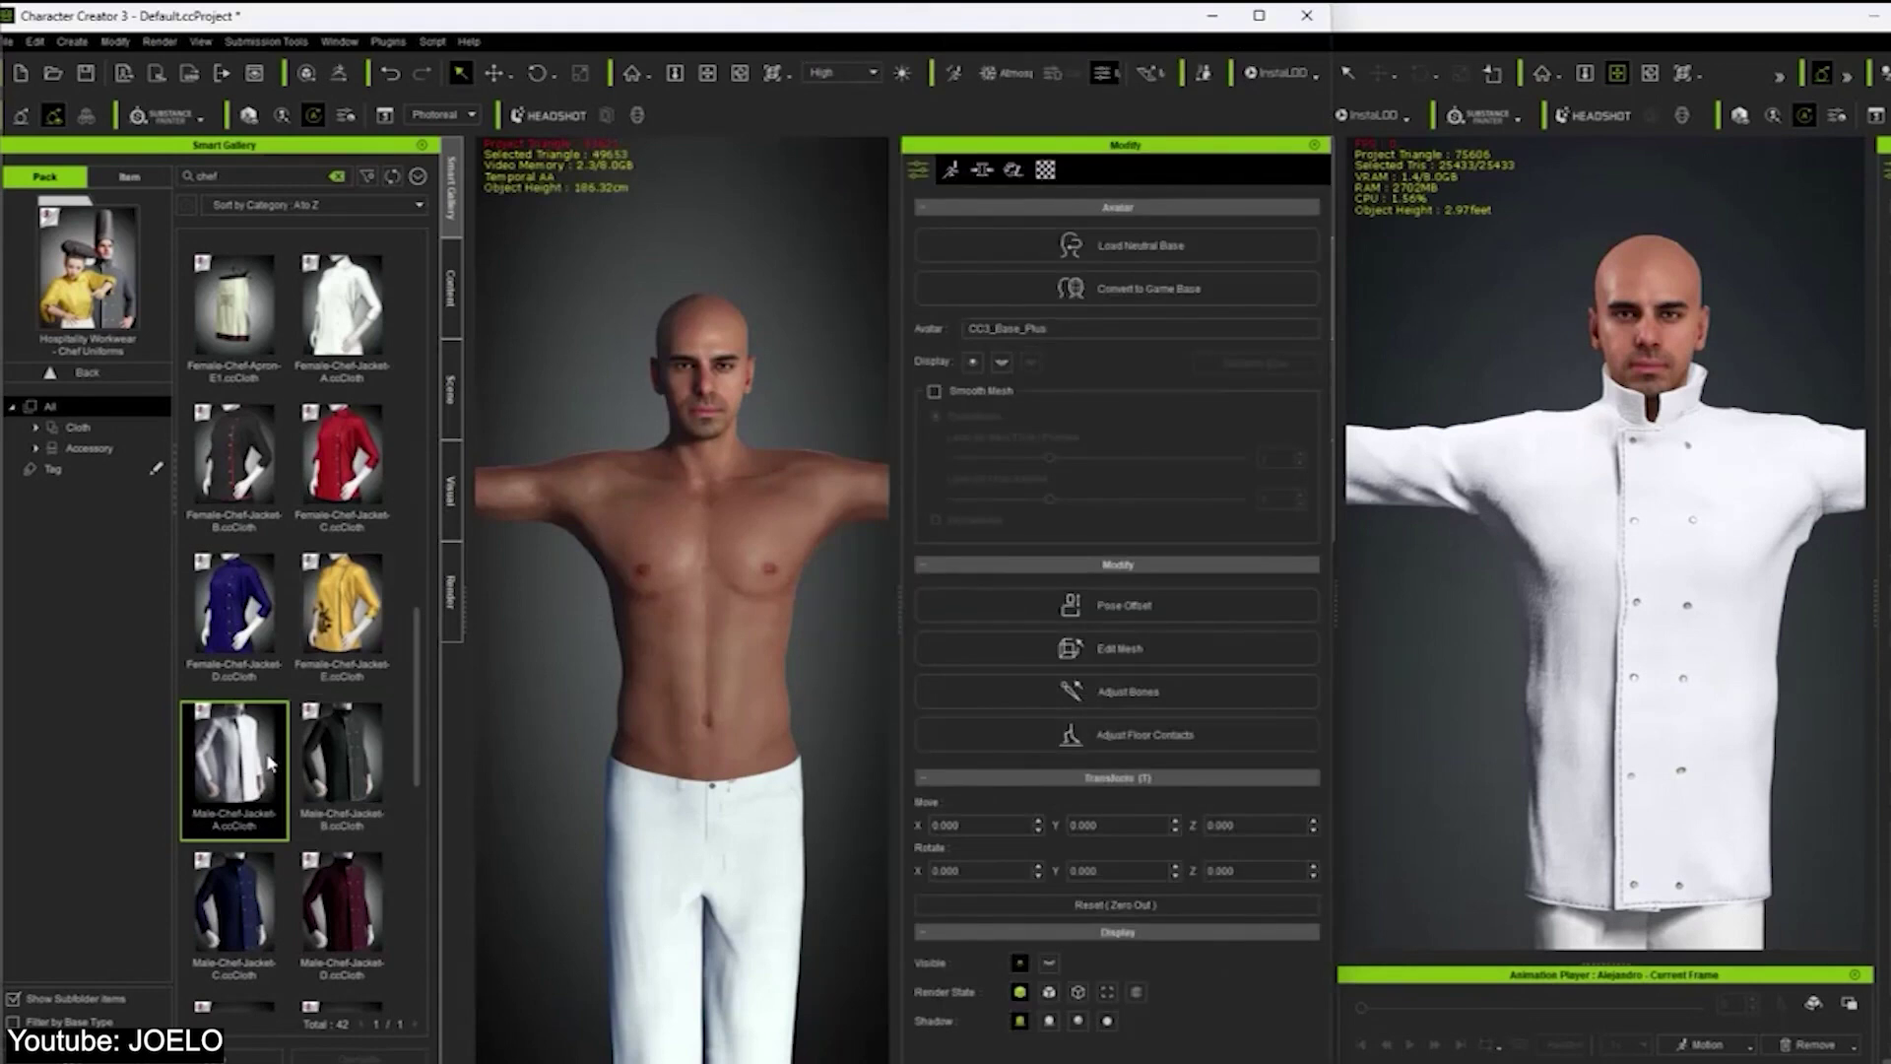
- In Character Creator 3, dress the male avatar in Male-Chef-Jacket-A and inspect the fit
drag(667, 436, 711, 577)
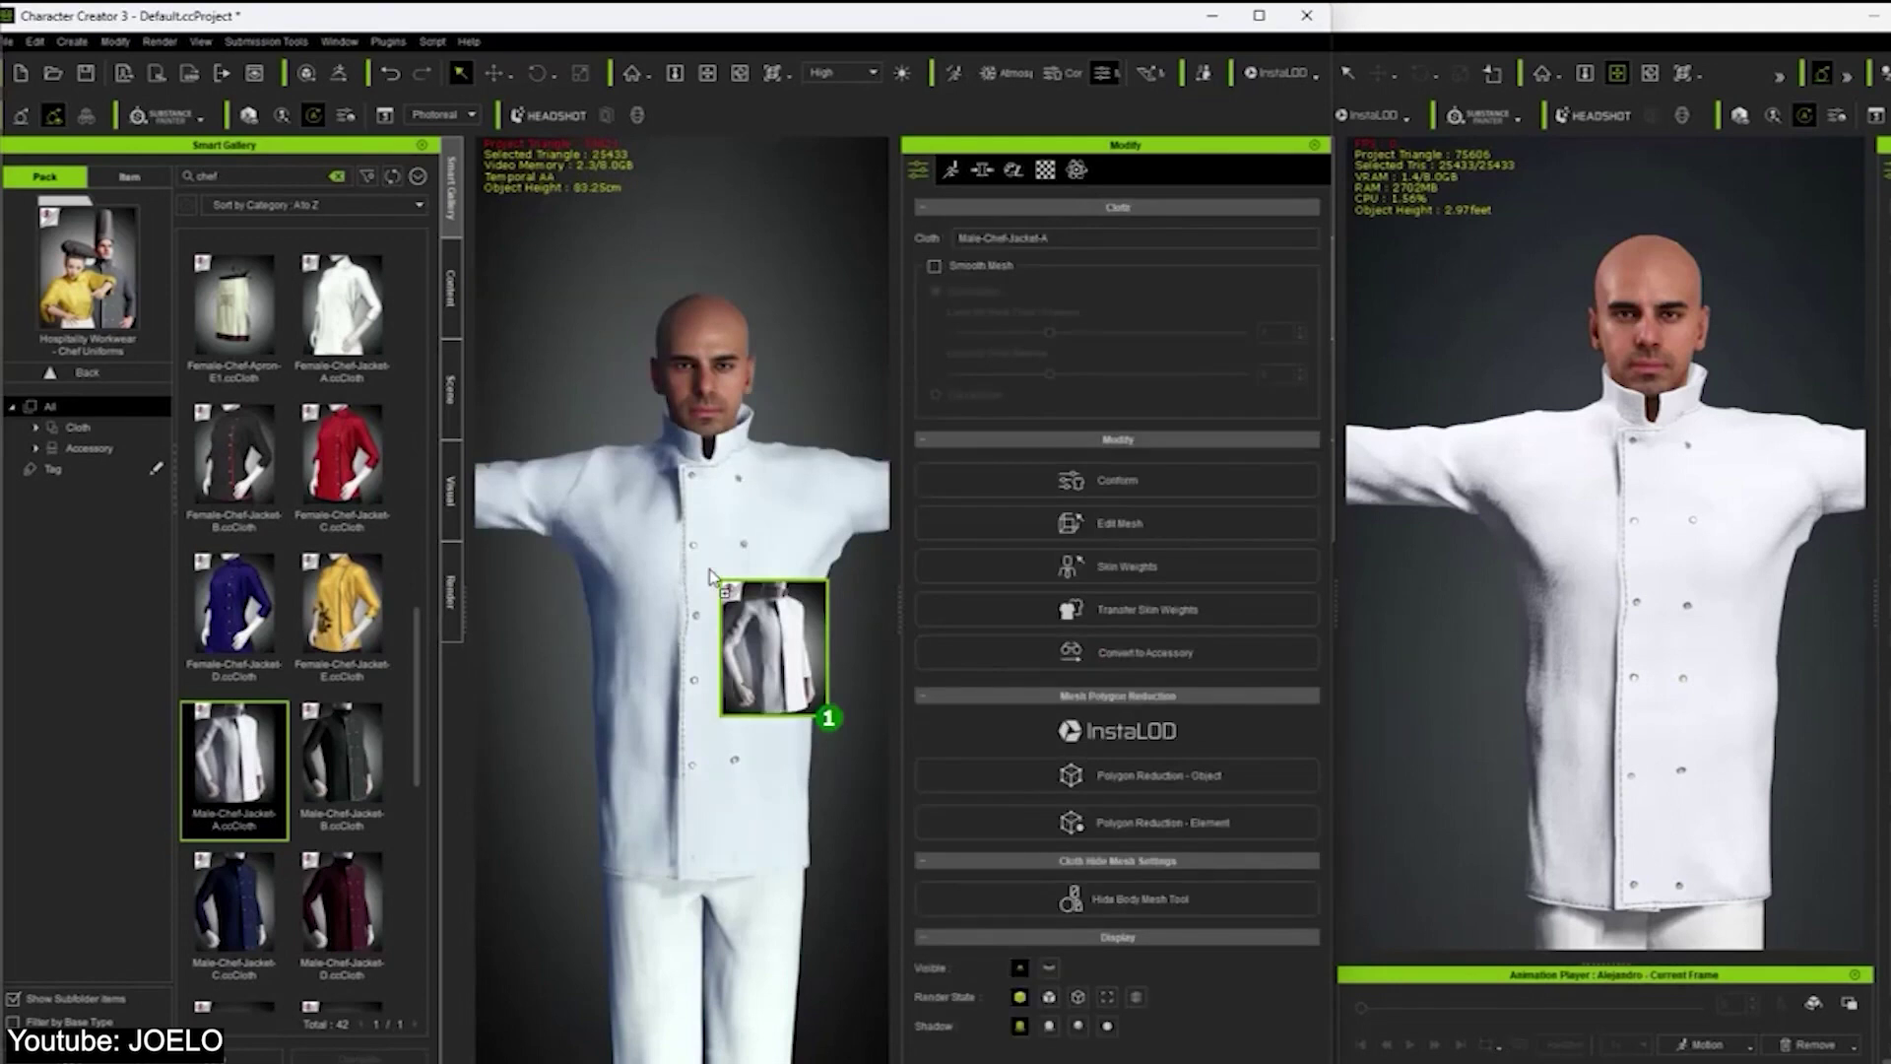
click(707, 73)
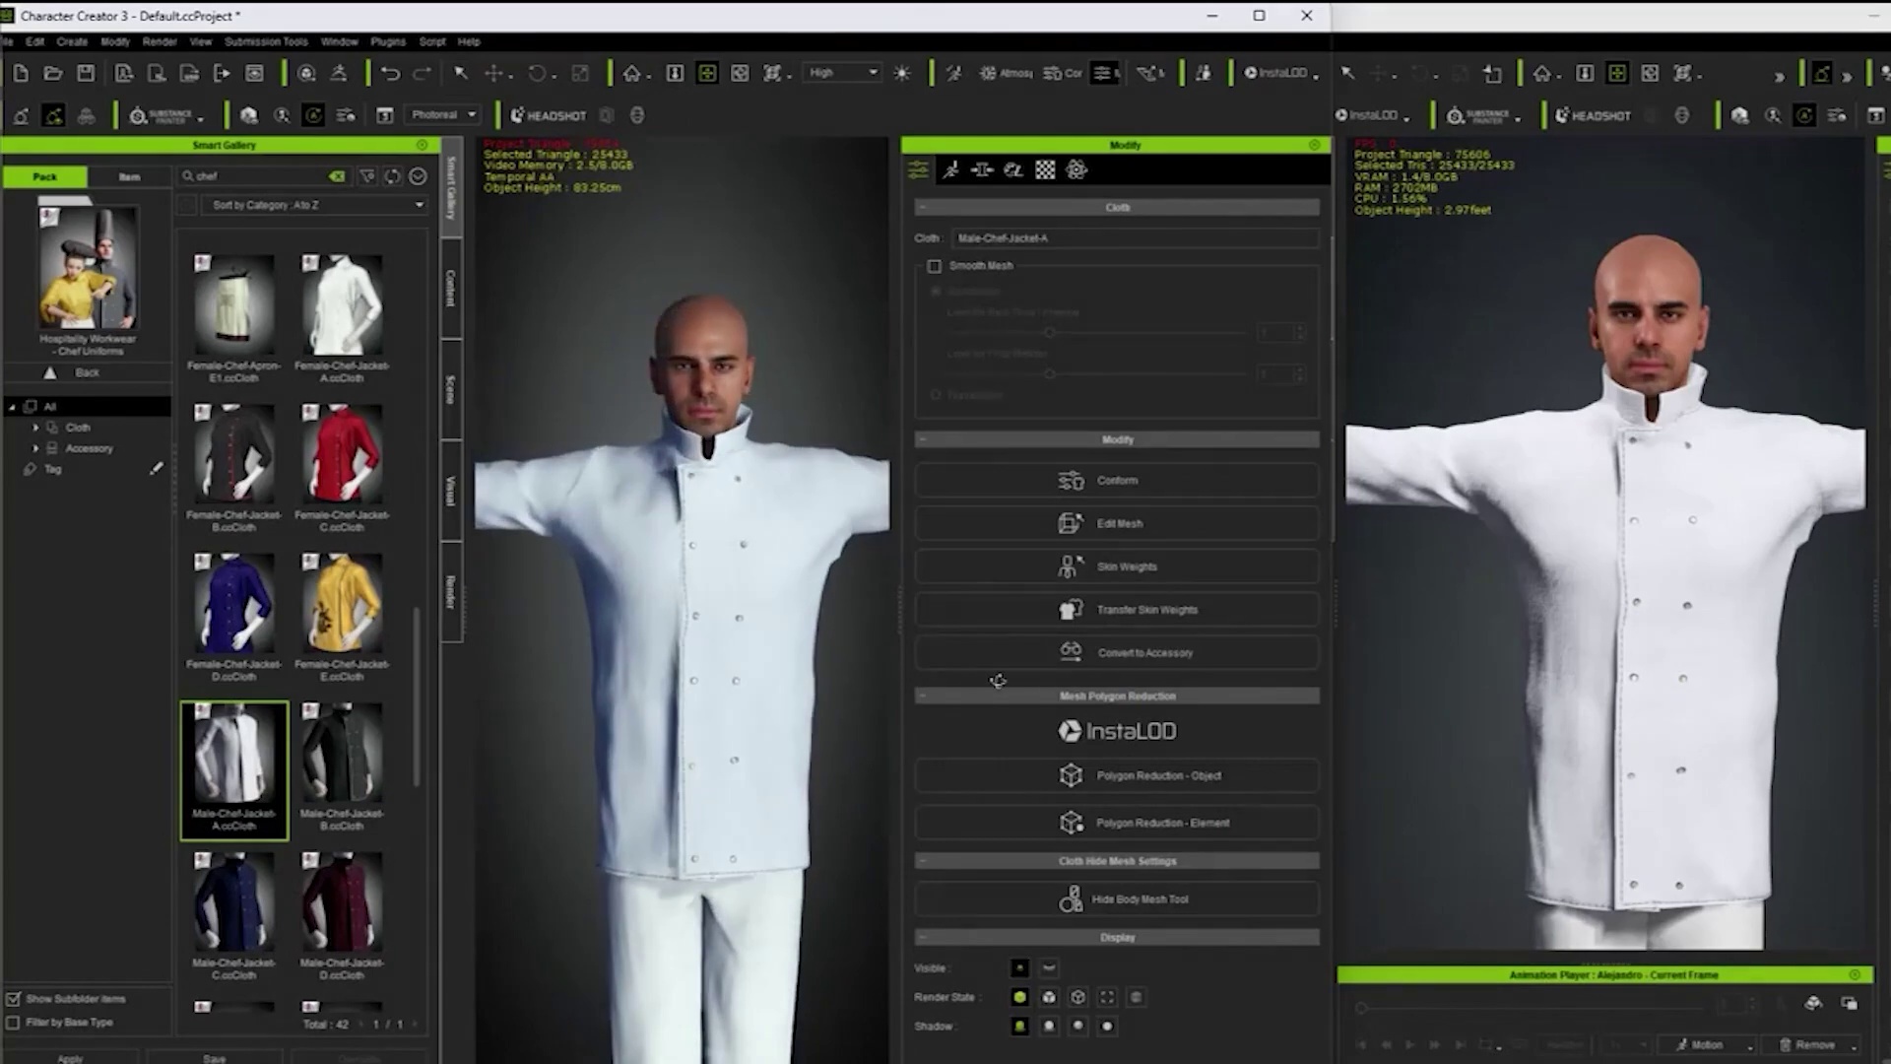
click(1081, 664)
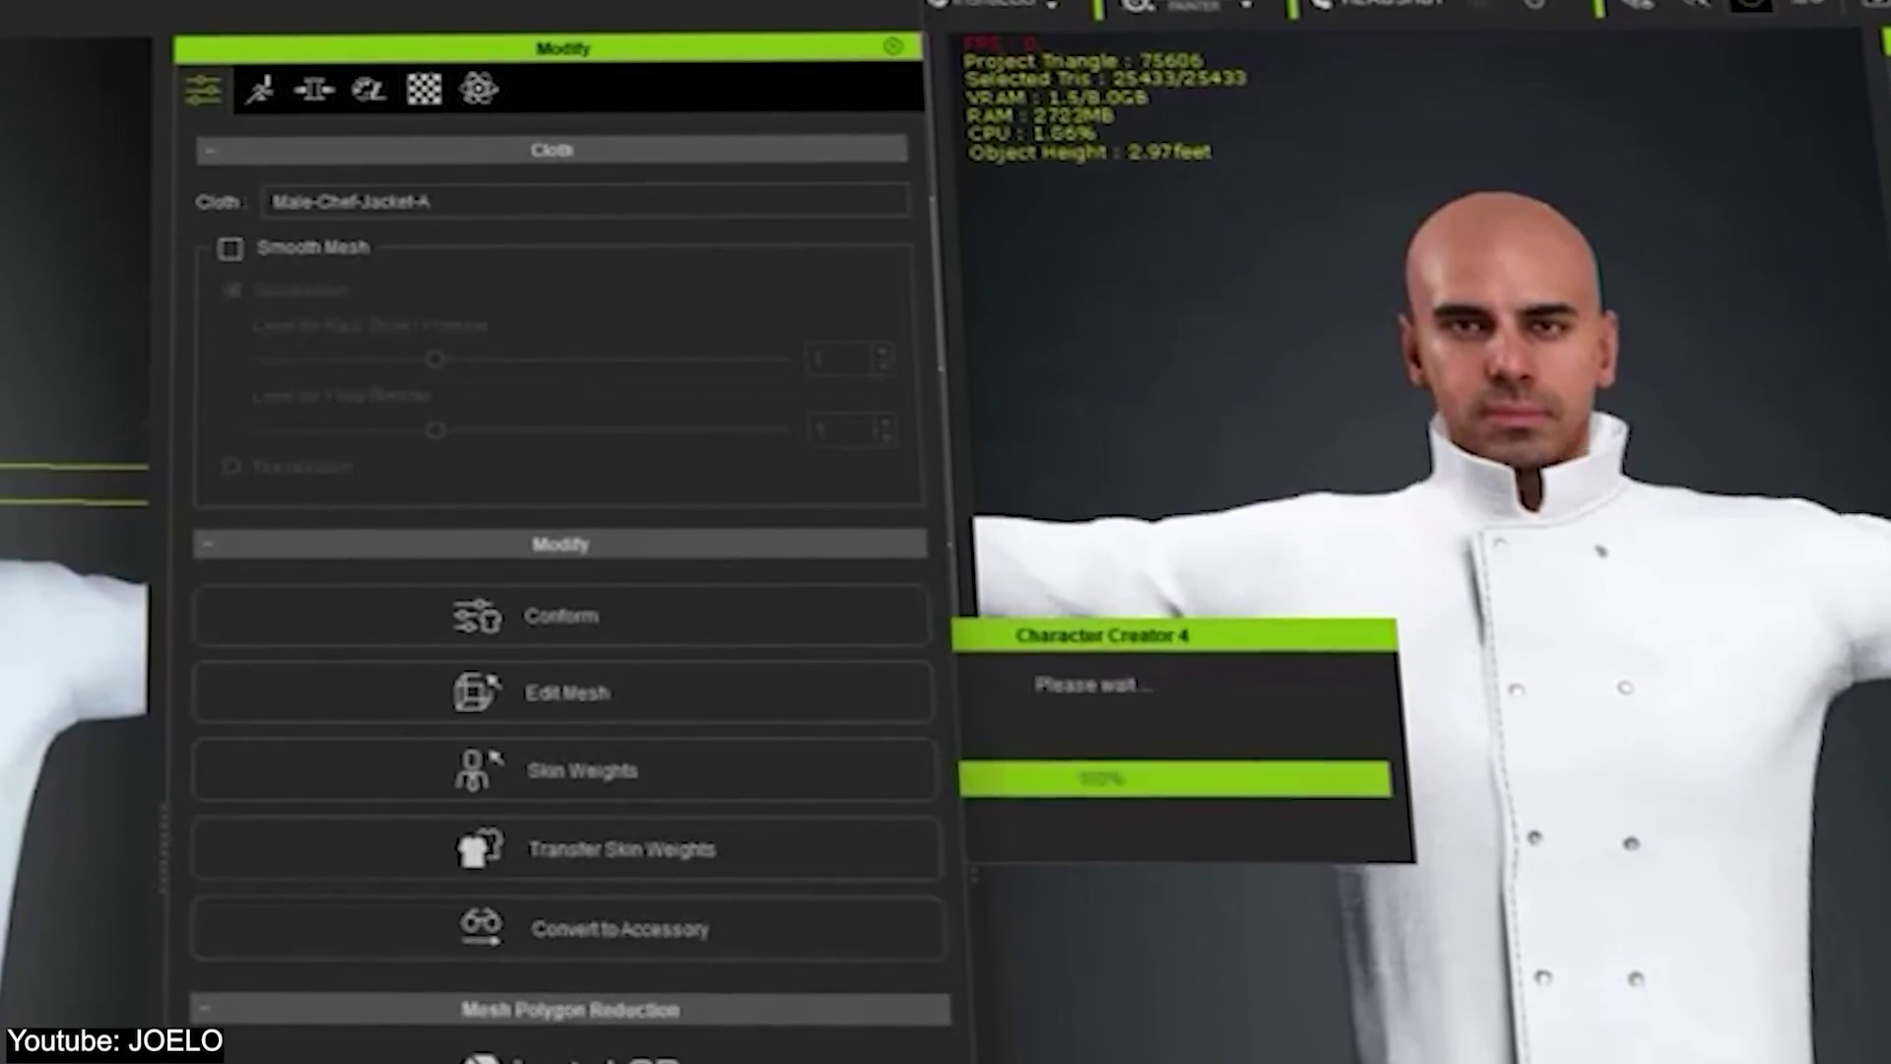